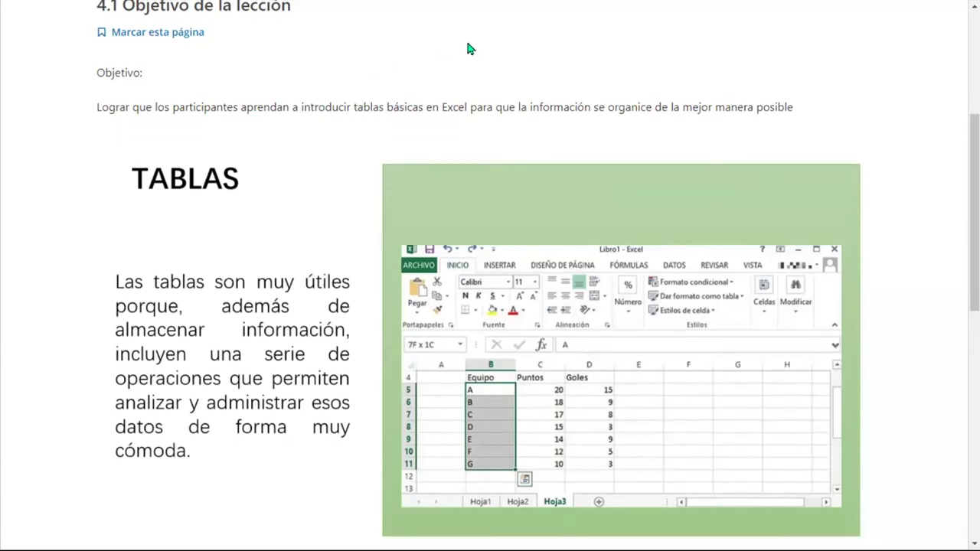
- Open WhatsApp Web in a new browser tab, view the EXCEL BAS-1-9-10-PM-07-22 group chat, and close the tab
{"action": "key", "text": "ctrl+t"}
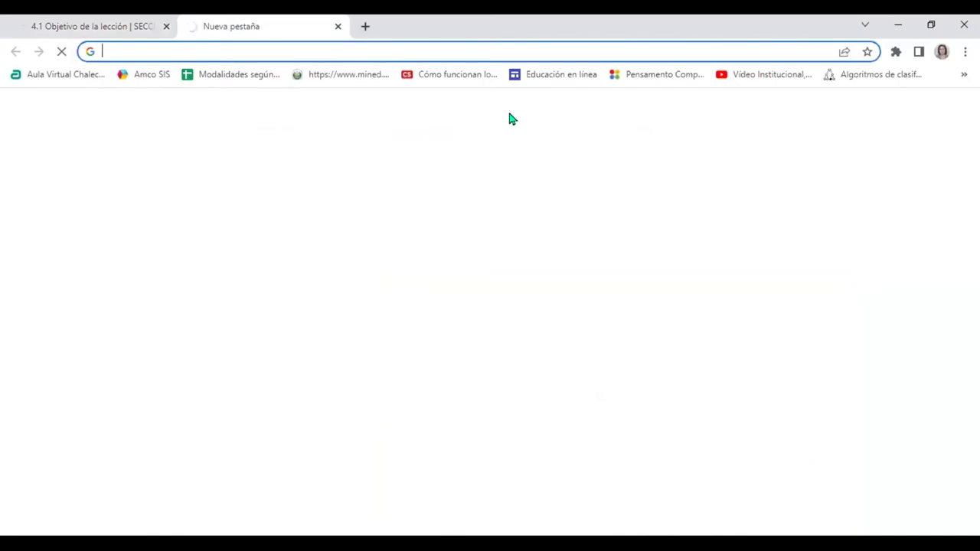
{"action": "type", "text": "whatsapp web"}
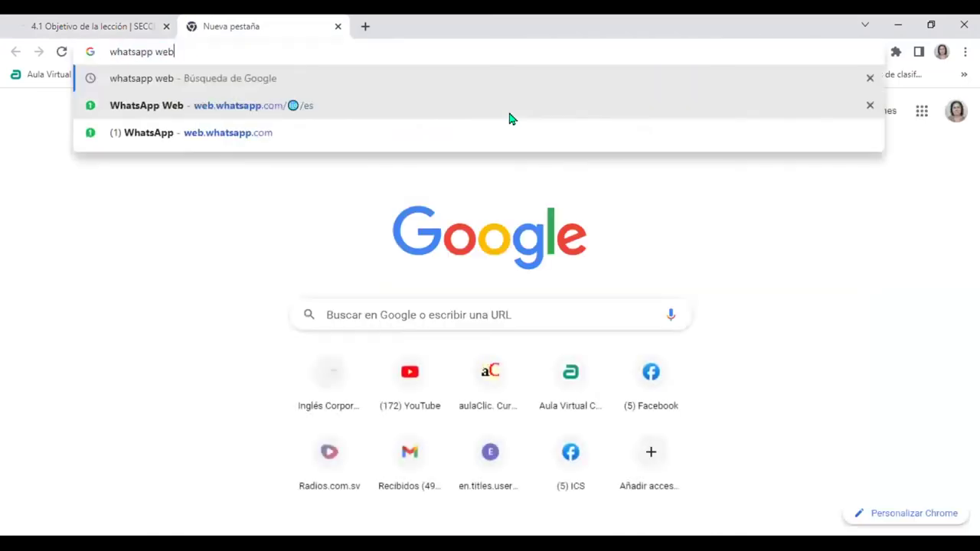
{"action": "key", "text": "Return"}
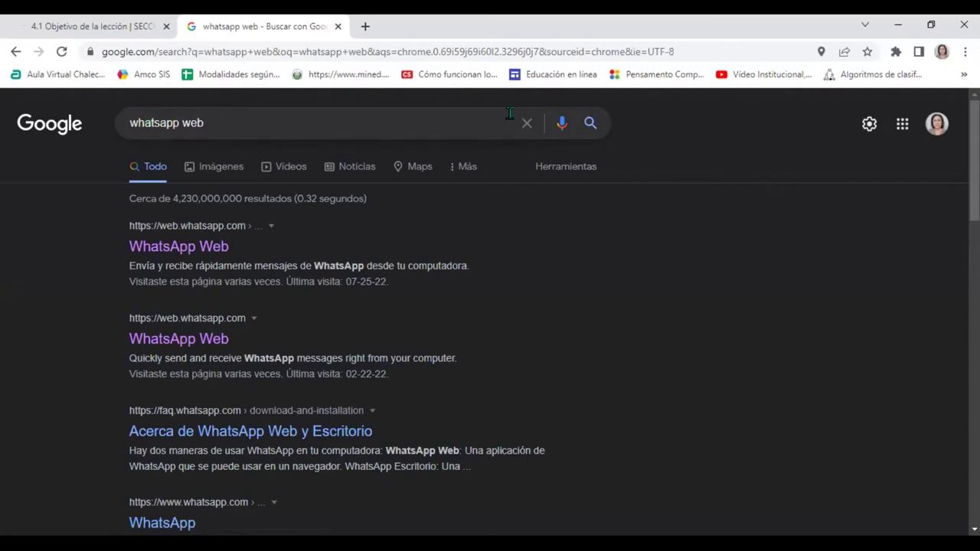
{"action": "left_click", "coordinate": [170, 252]}
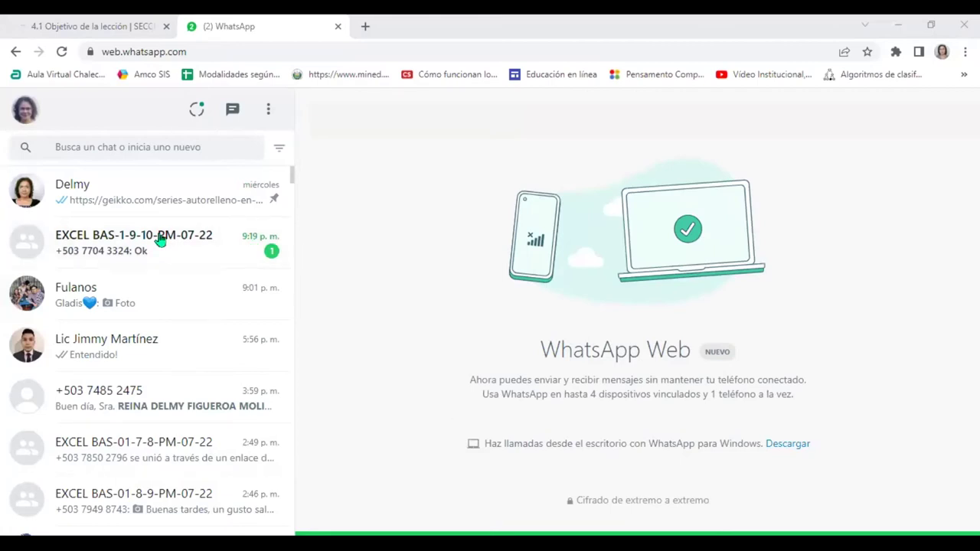
{"action": "left_click", "coordinate": [138, 251]}
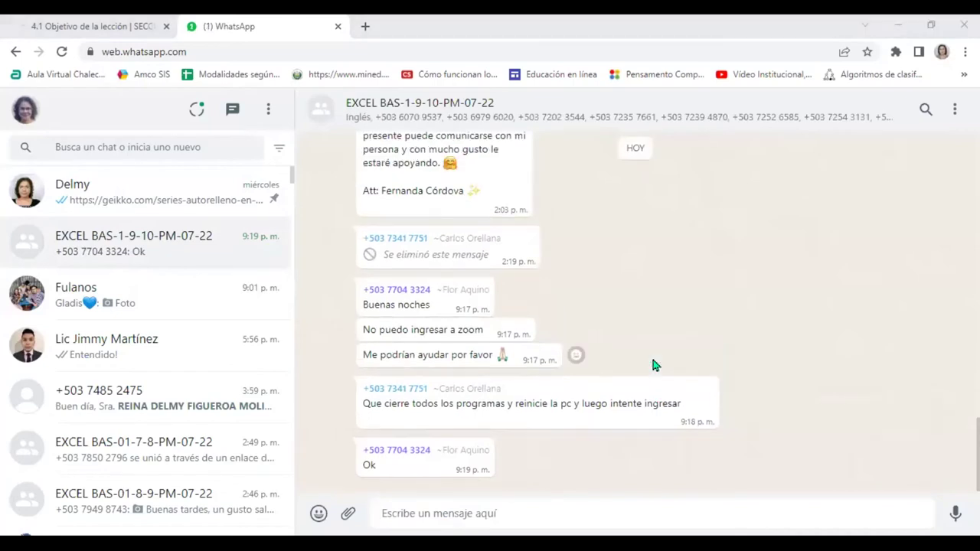
{"action": "left_click", "coordinate": [338, 27]}
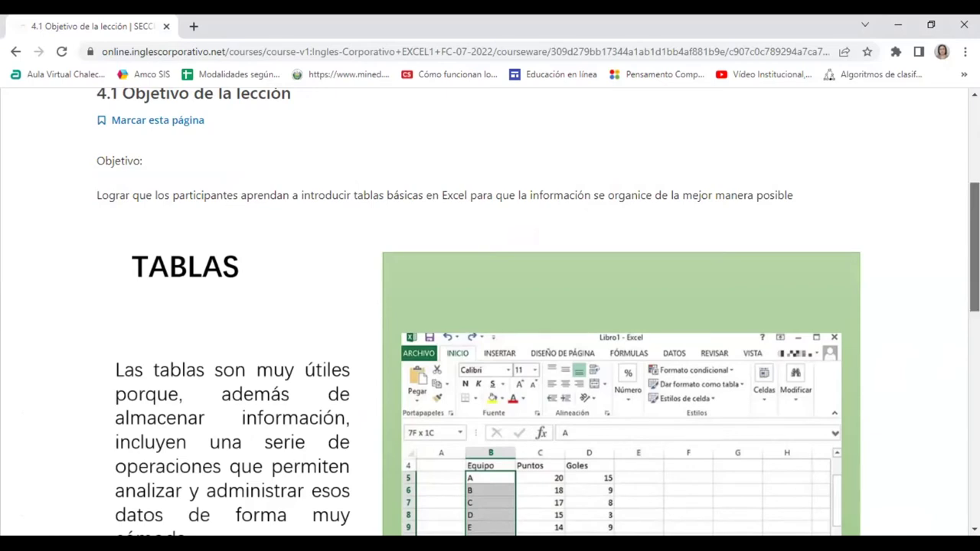
- Read the 4.1 lesson page on what tables are and how to create one, and continue to the 4.2 Tablas básicas page
{"action": "scroll", "coordinate": [490, 307], "scroll_direction": "down", "scroll_amount": 1}
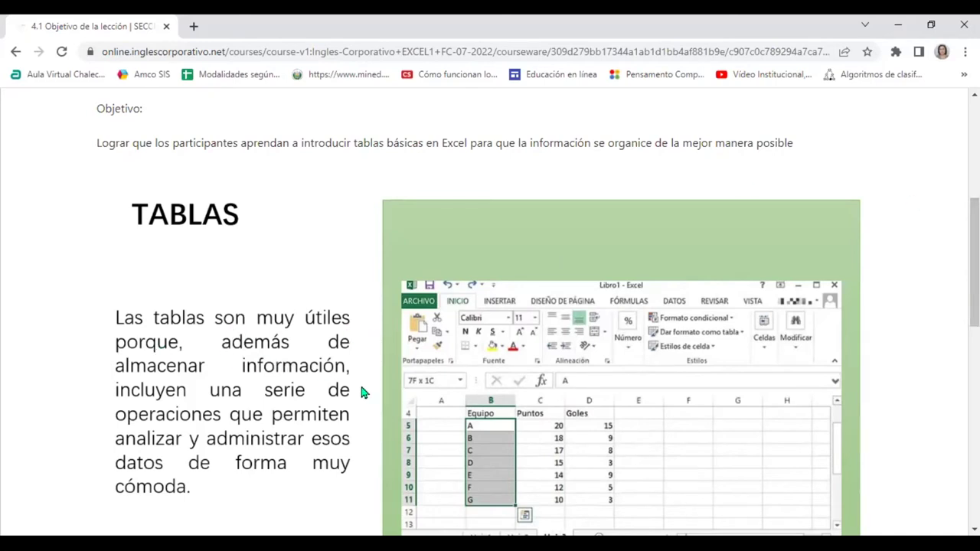
{"action": "scroll", "coordinate": [373, 393], "scroll_direction": "down", "scroll_amount": 1}
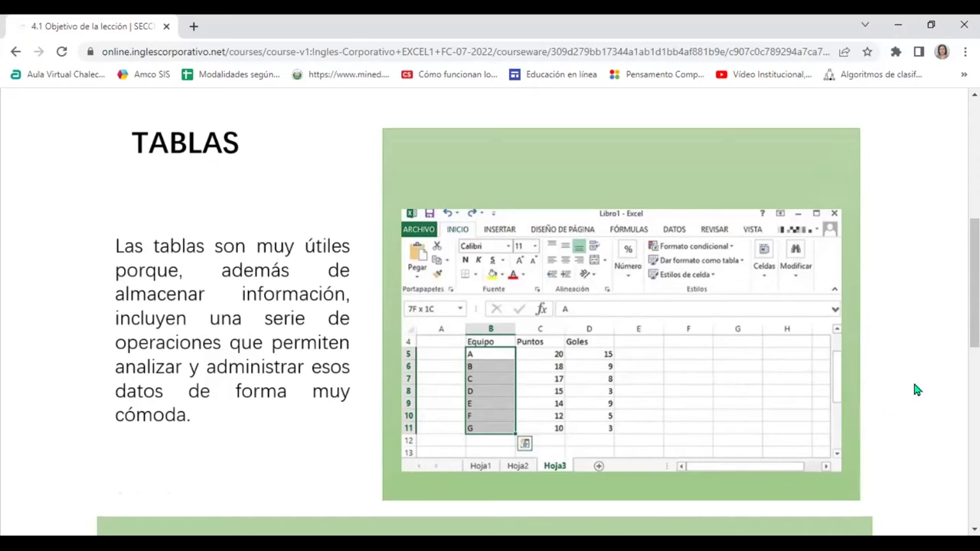
{"action": "scroll", "coordinate": [915, 386], "scroll_direction": "down", "scroll_amount": 1}
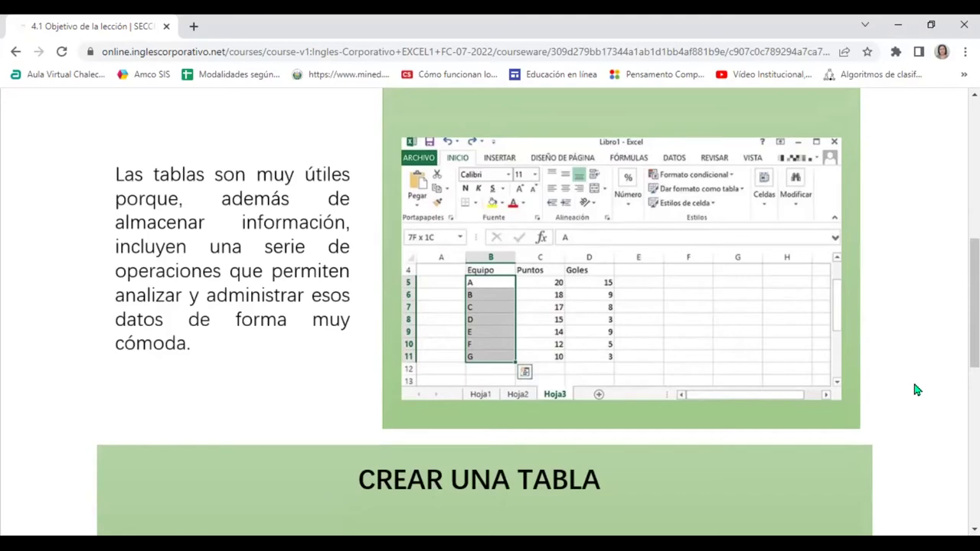
{"action": "scroll", "coordinate": [694, 346], "scroll_direction": "down", "scroll_amount": 4}
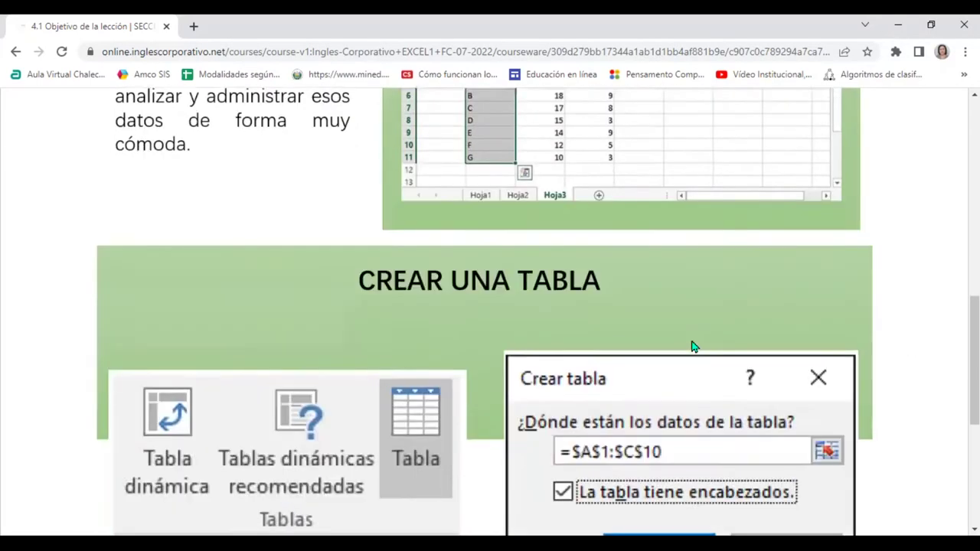
{"action": "scroll", "coordinate": [692, 346], "scroll_direction": "down", "scroll_amount": 1}
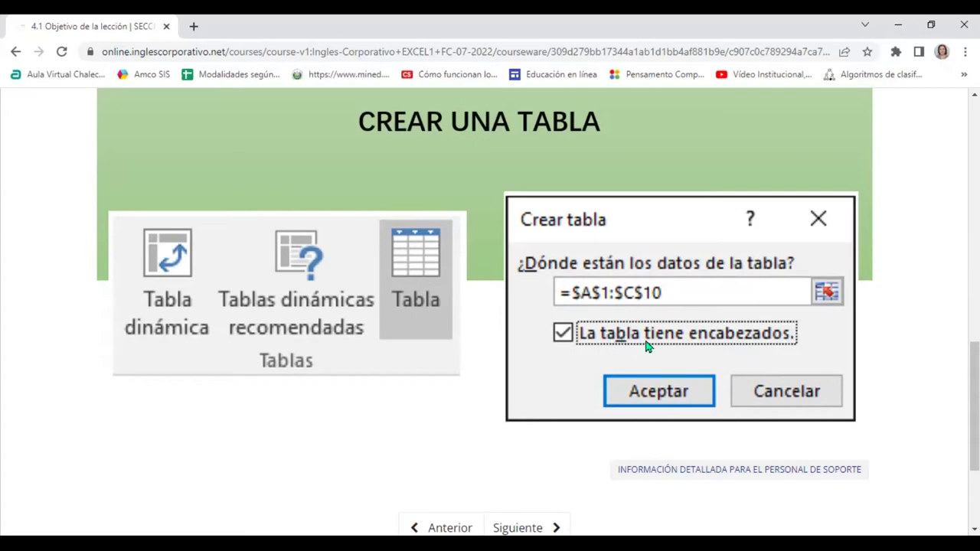
{"action": "scroll", "coordinate": [789, 326], "scroll_direction": "down", "scroll_amount": 3}
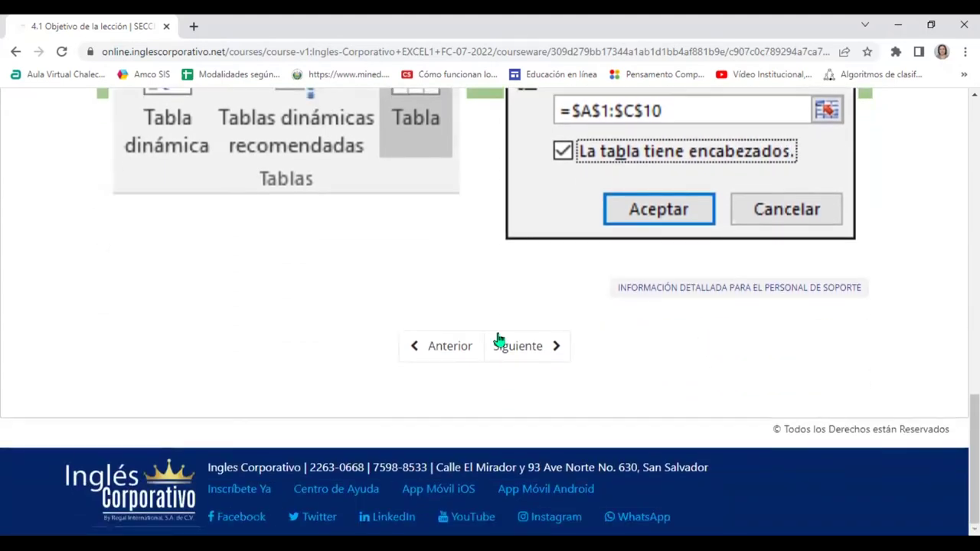
{"action": "left_click", "coordinate": [552, 360]}
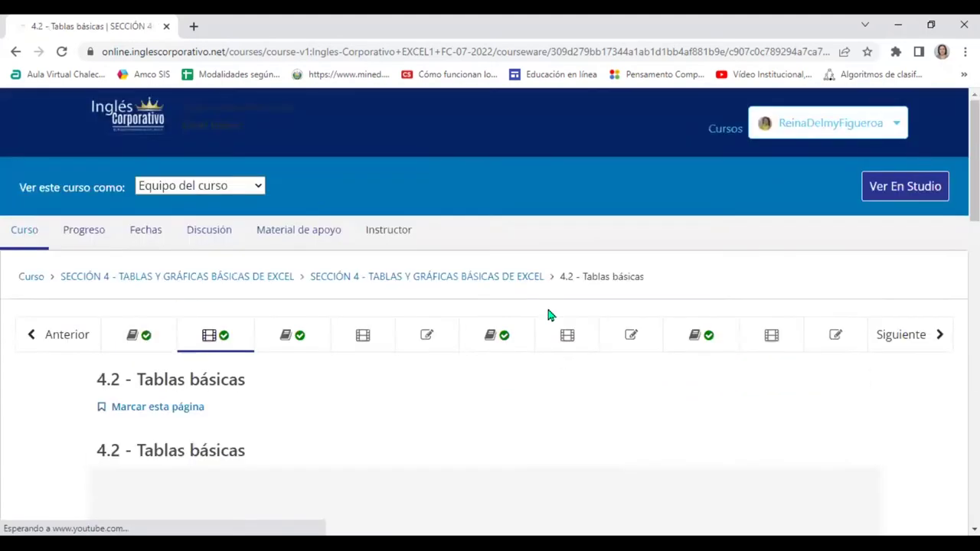
{"action": "scroll", "coordinate": [547, 306], "scroll_direction": "down", "scroll_amount": 5}
{"action": "scroll", "coordinate": [549, 314], "scroll_direction": "down", "scroll_amount": 6}
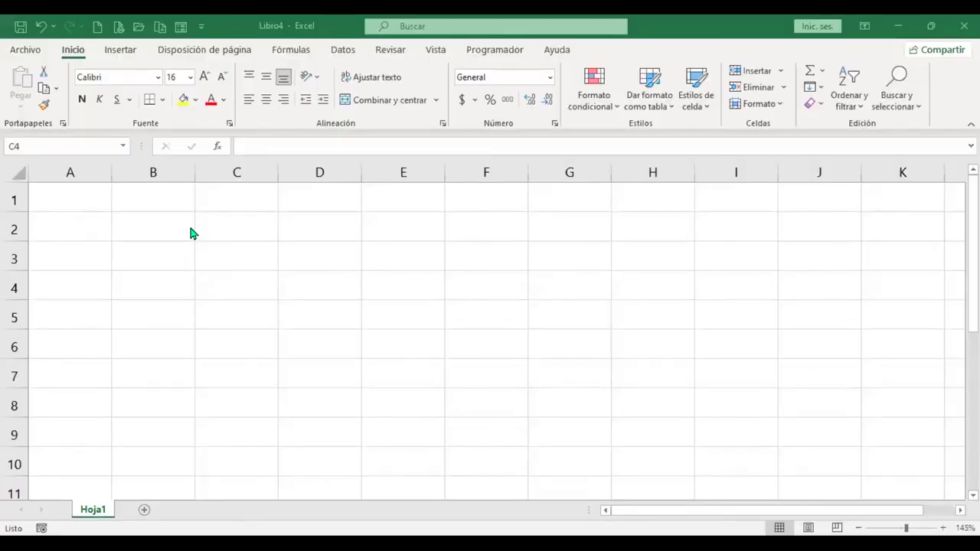
- In the blank Excel workbook, enter the heading VENDEDORES in B4 and fit column B's width to it
{"action": "left_click", "coordinate": [142, 282]}
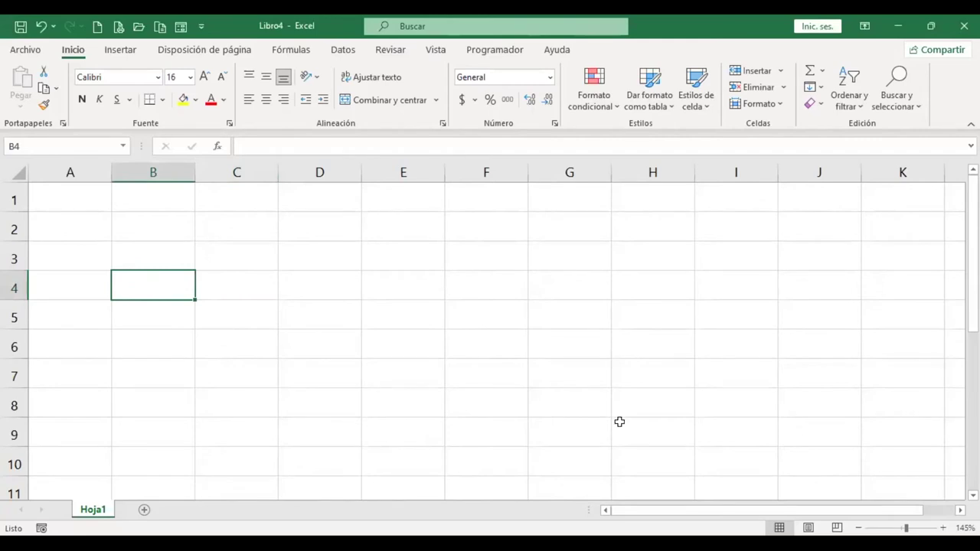
{"action": "type", "text": "VENDEDORES"}
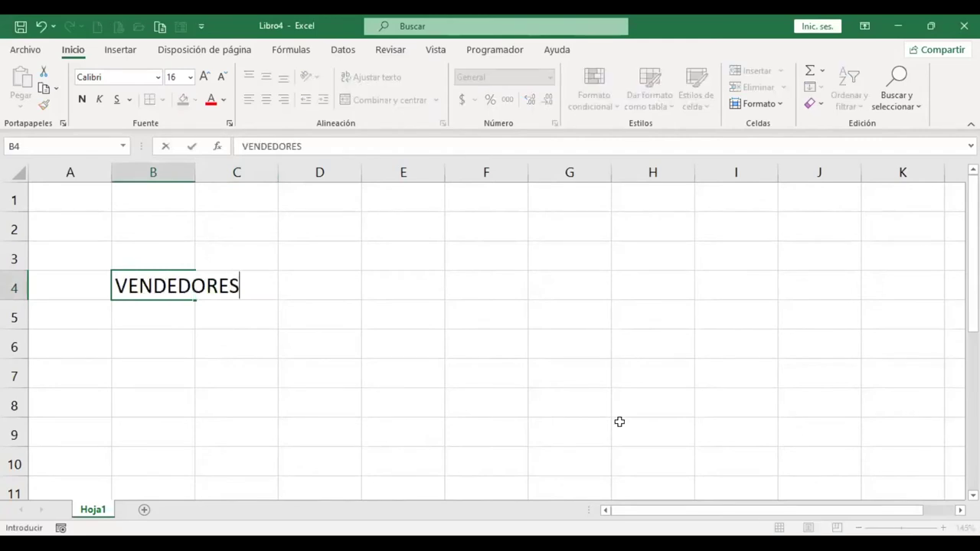
{"action": "key", "text": "Return"}
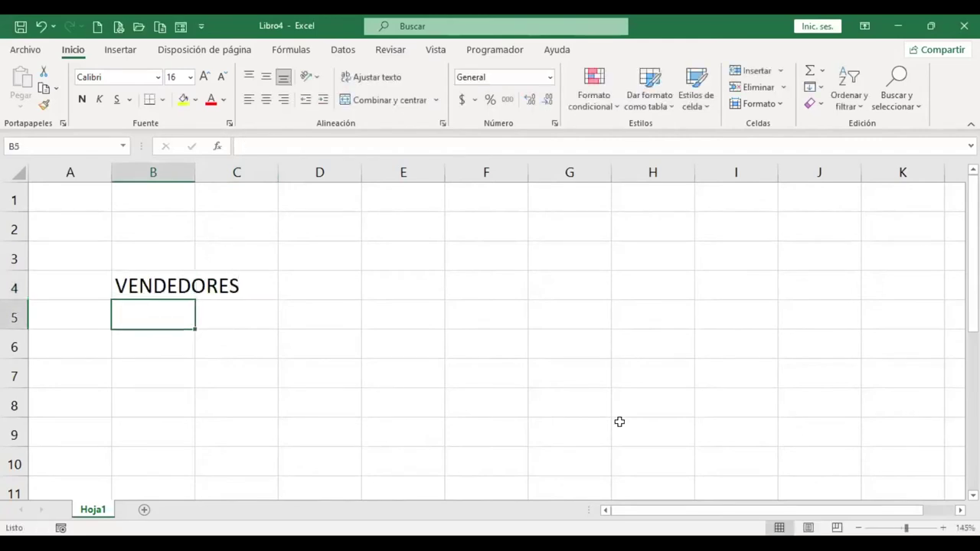
{"action": "double_click", "coordinate": [193, 177]}
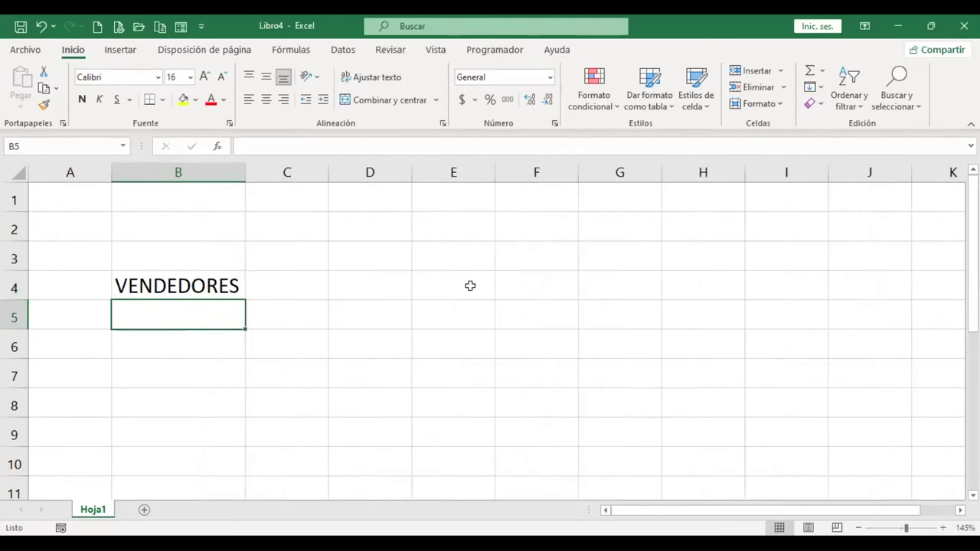
- Enter VENDEDOR 1 in B5 and fill the series down to VENDEDOR 5 in B9
{"action": "type", "text": "VENDEDORES"}
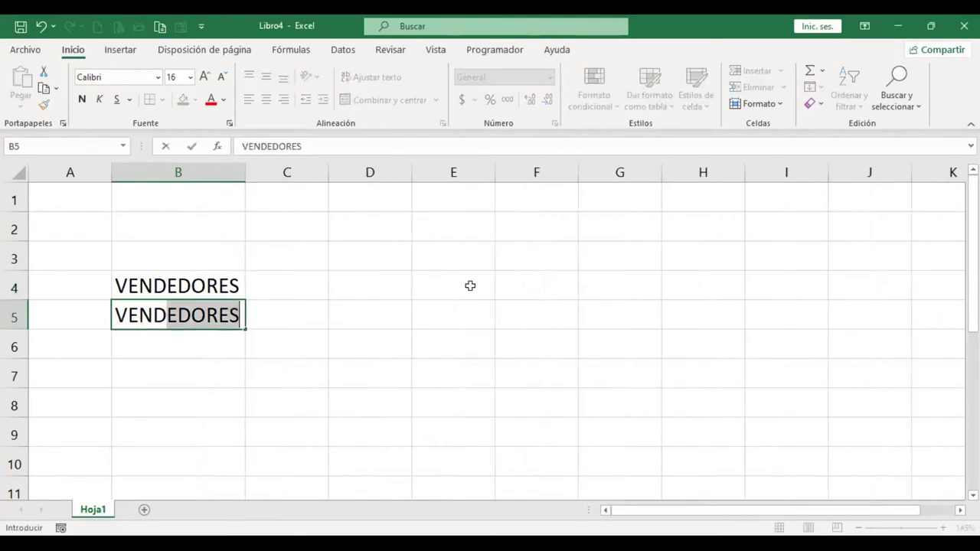
{"action": "key", "text": "Return"}
{"action": "key", "text": "Up"}
{"action": "key", "text": "F2"}
{"action": "key", "text": "BackSpace"}
{"action": "key", "text": "BackSpace"}
{"action": "type", "text": "1"}
{"action": "key", "text": "Return"}
{"action": "key", "text": "Up"}
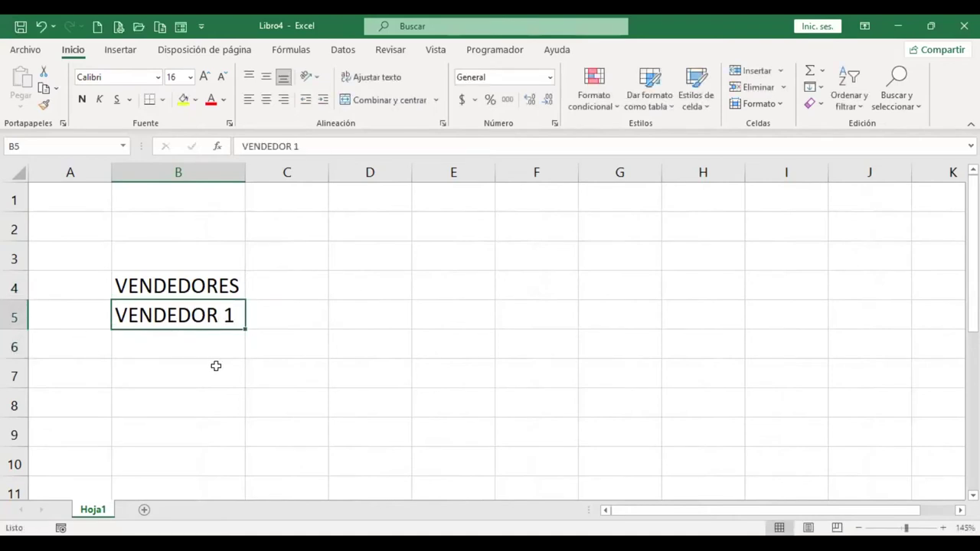
{"action": "left_click_drag", "start_coordinate": [246, 327], "coordinate": [250, 415]}
- Enter the heading MES 1 in C4 and fill the series across to MES 5 in G4
{"action": "left_click", "coordinate": [297, 282]}
{"action": "type", "text": "MES 1"}
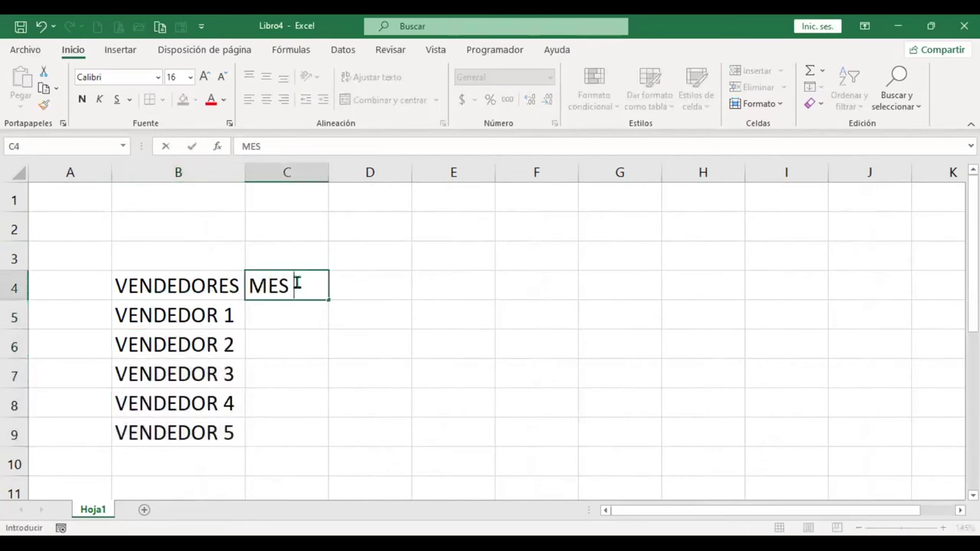
{"action": "key", "text": "Return"}
{"action": "left_click", "coordinate": [296, 284]}
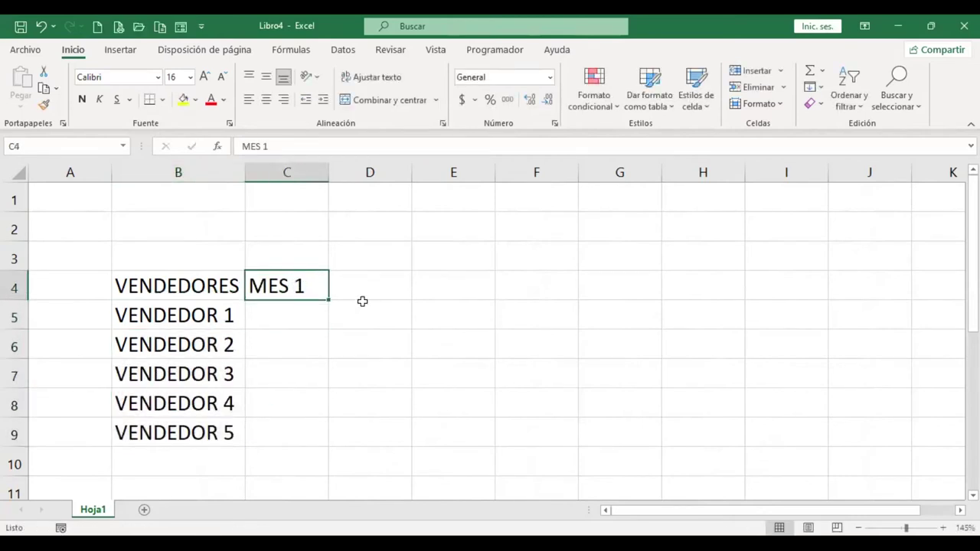
{"action": "left_click_drag", "start_coordinate": [329, 299], "coordinate": [632, 300]}
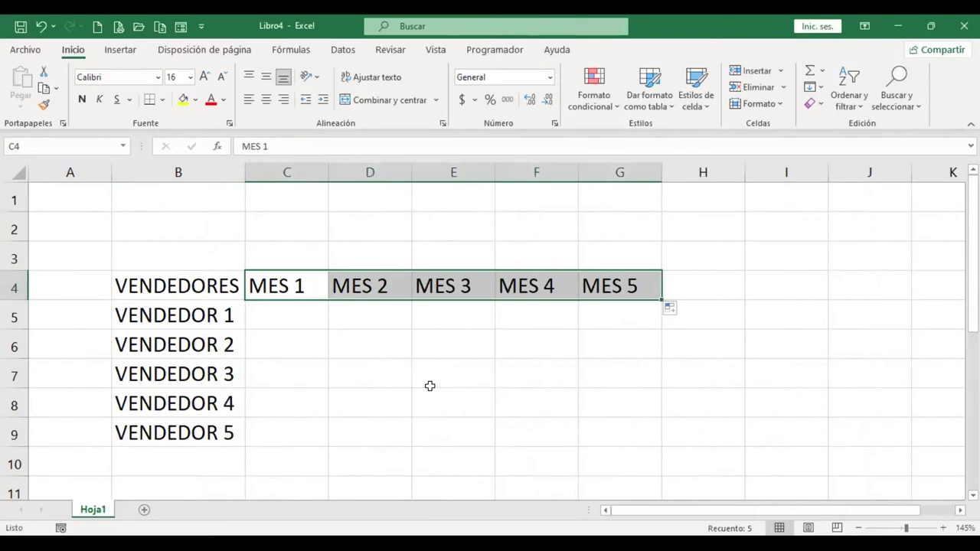
- Select the empty cell C5, inside the seller and month data range
{"action": "left_click", "coordinate": [178, 296]}
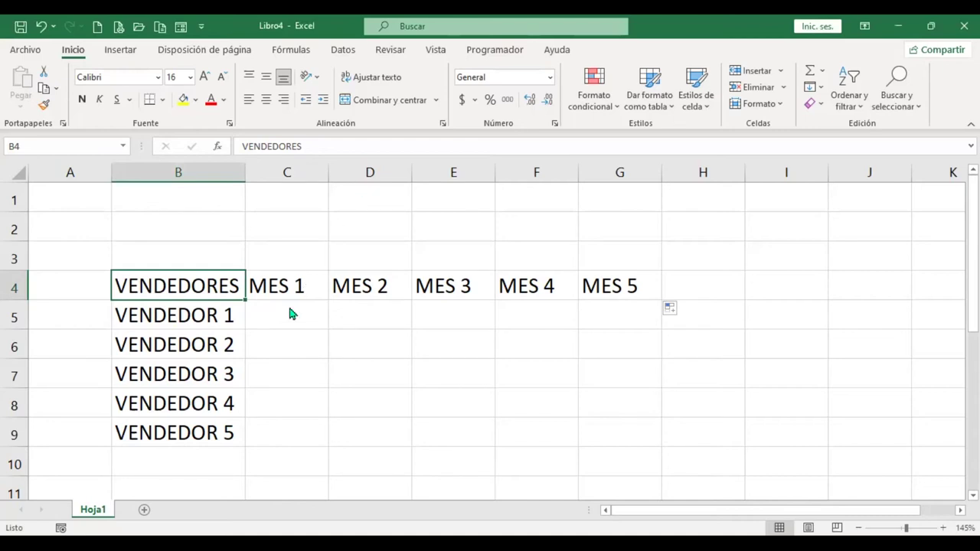
{"action": "left_click", "coordinate": [298, 308]}
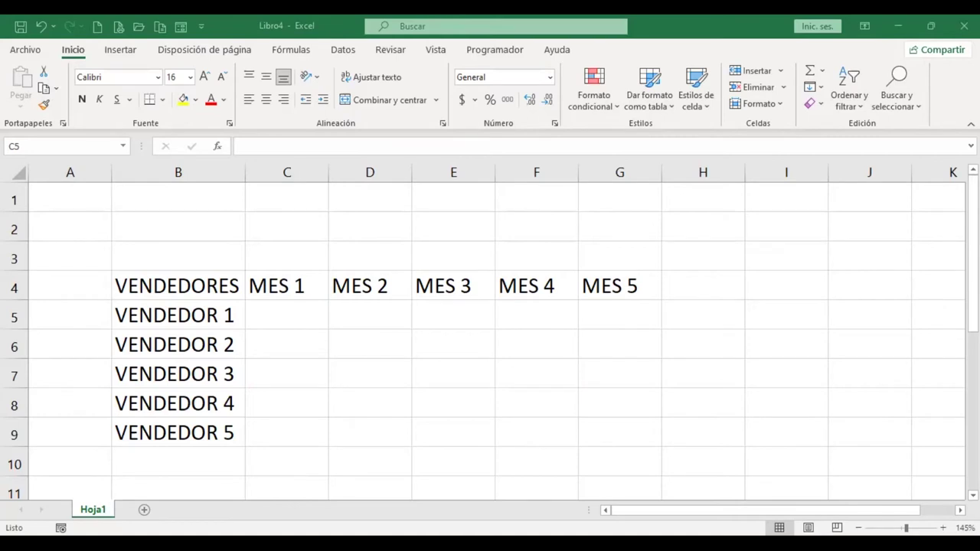
{"action": "left_click", "coordinate": [296, 307]}
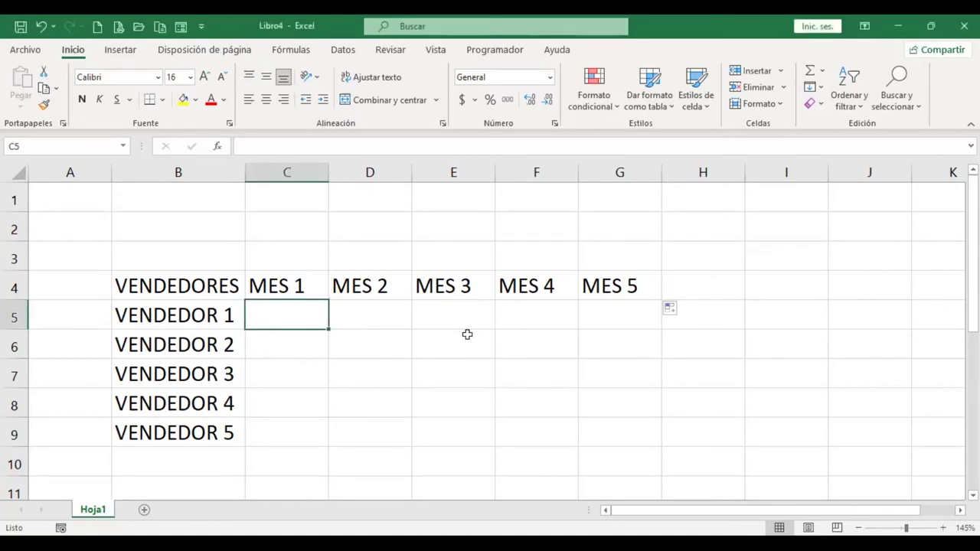
{"action": "left_click", "coordinate": [124, 52]}
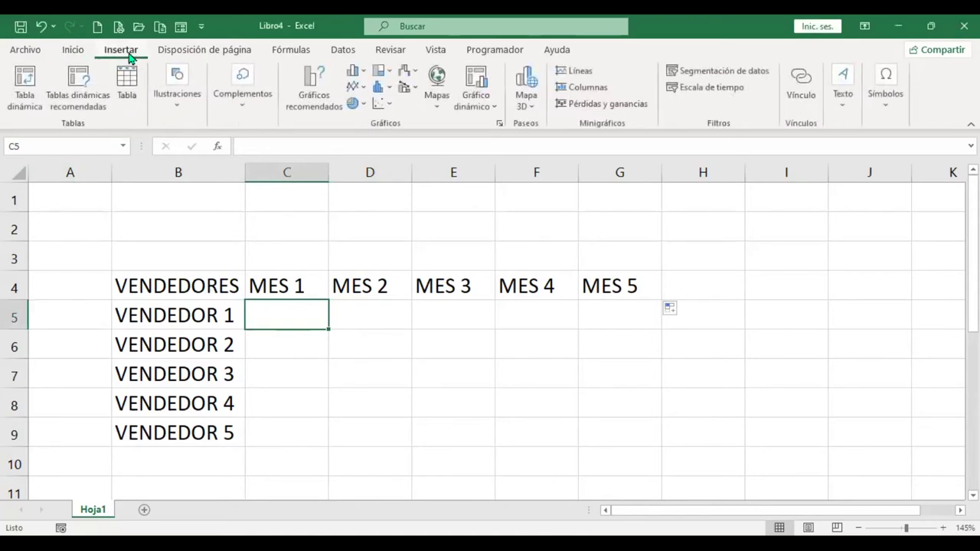
{"action": "left_click", "coordinate": [126, 94]}
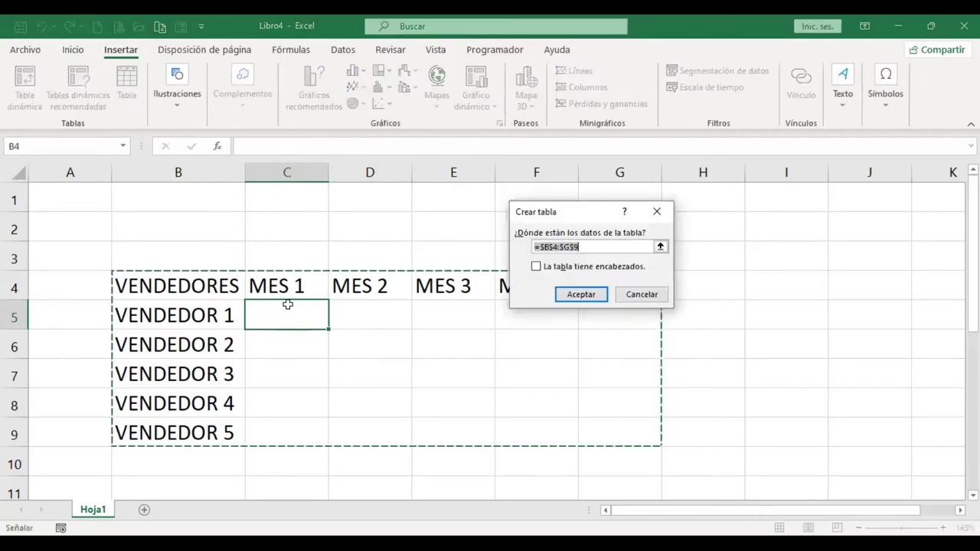
{"action": "key", "text": "Escape"}
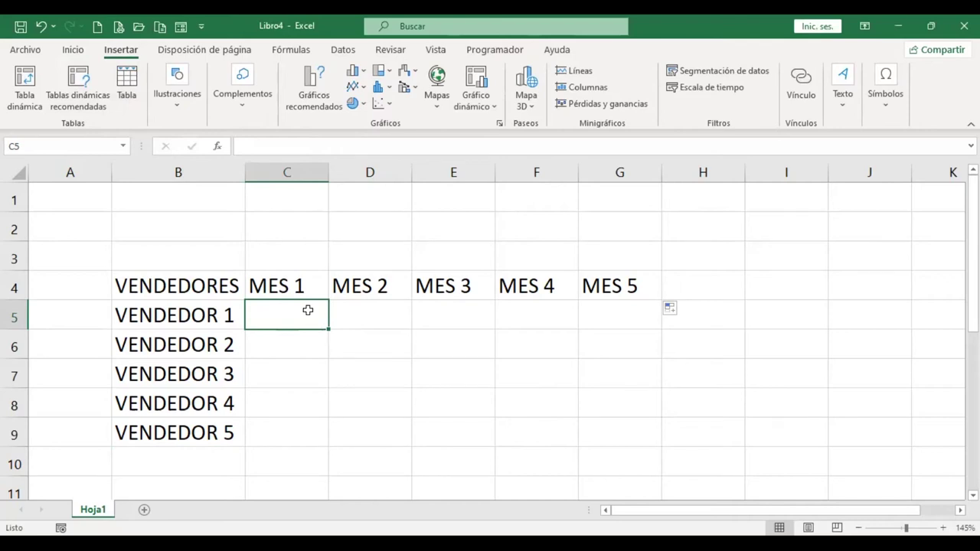
- Try to create a table from B4:G9 without marking the first row as headers, and undo it
{"action": "key", "text": "ctrl+t"}
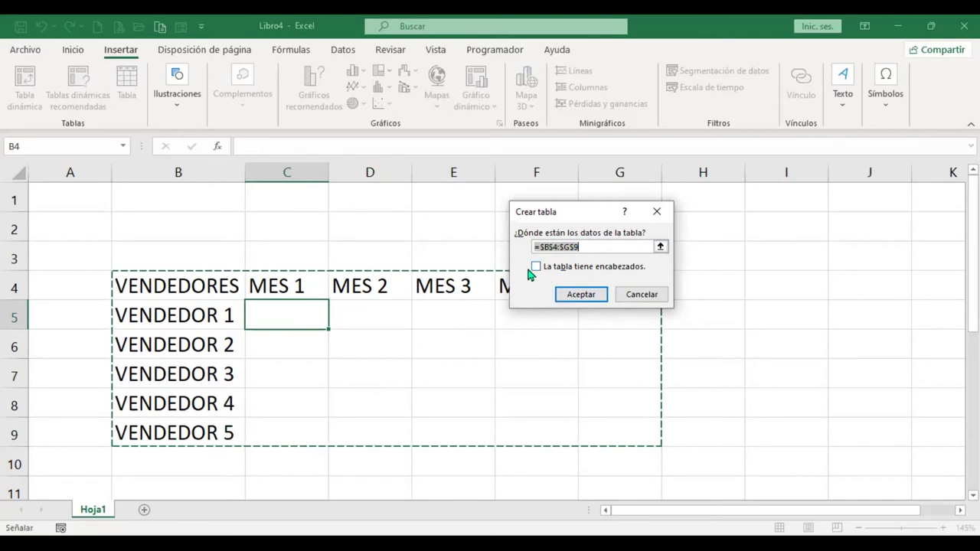
{"action": "left_click", "coordinate": [591, 295]}
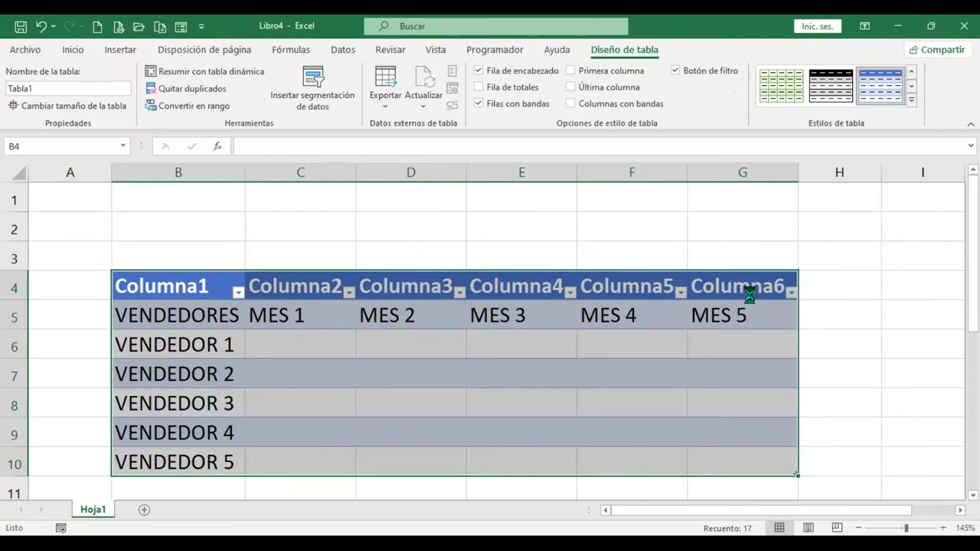
{"action": "key", "text": "ctrl+z"}
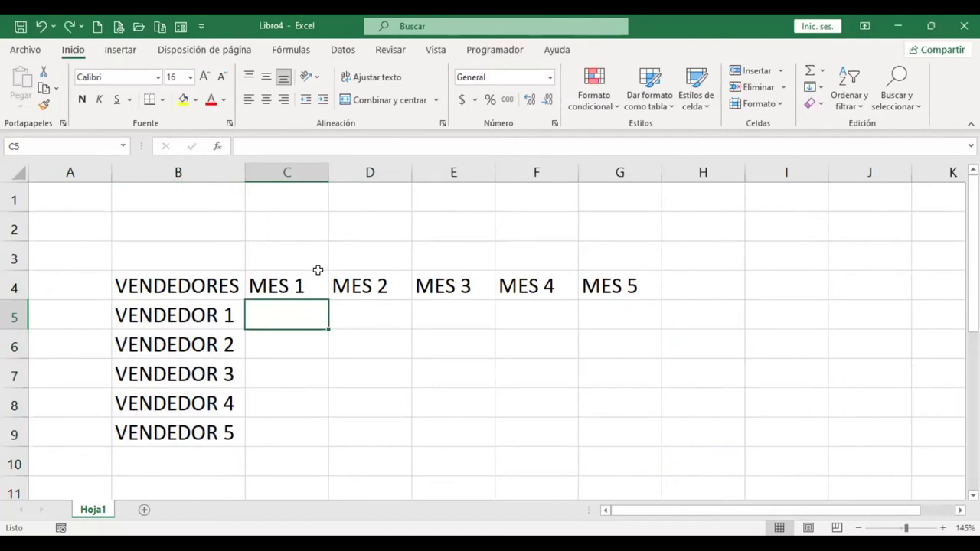
- Convert B4:G9 into a table with the option that the table has headers enabled
{"action": "key", "text": "ctrl+t"}
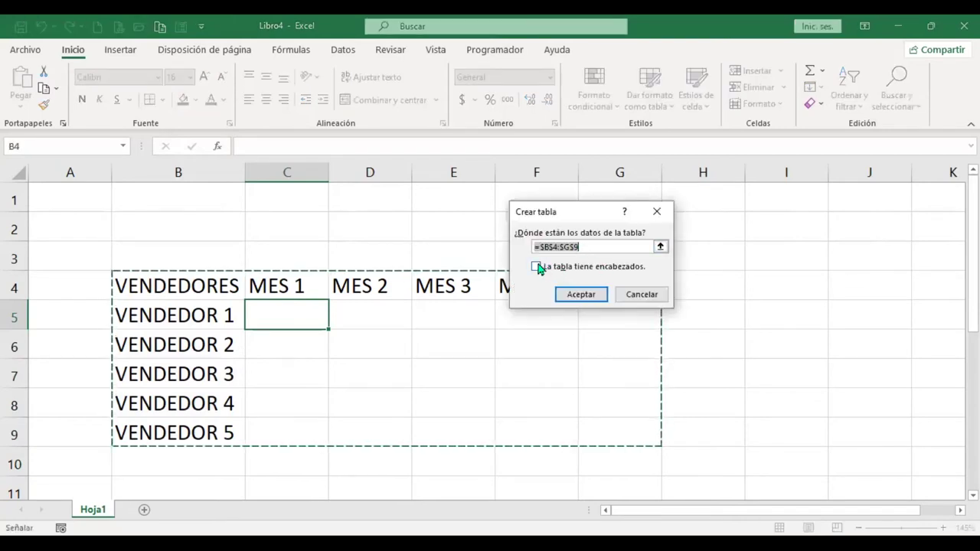
{"action": "left_click", "coordinate": [536, 266]}
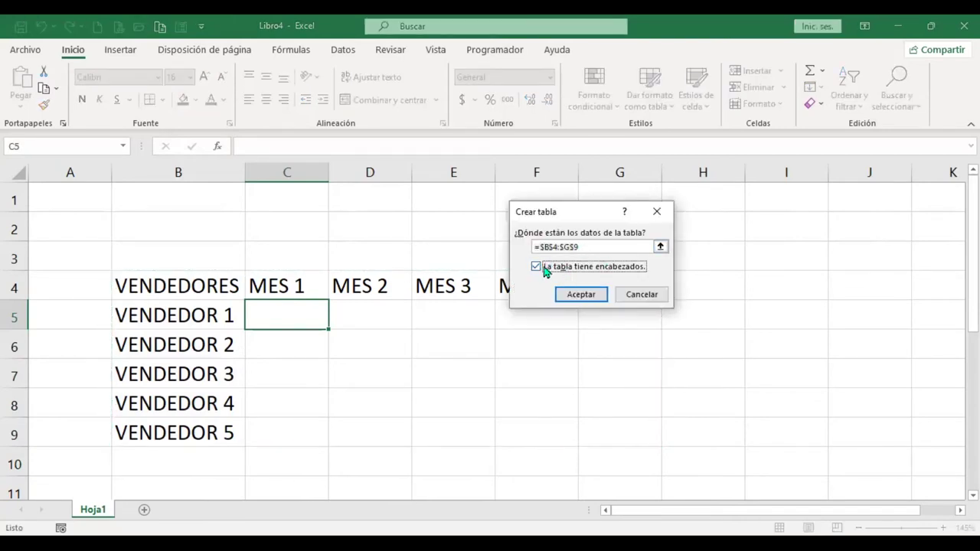
{"action": "left_click", "coordinate": [579, 298]}
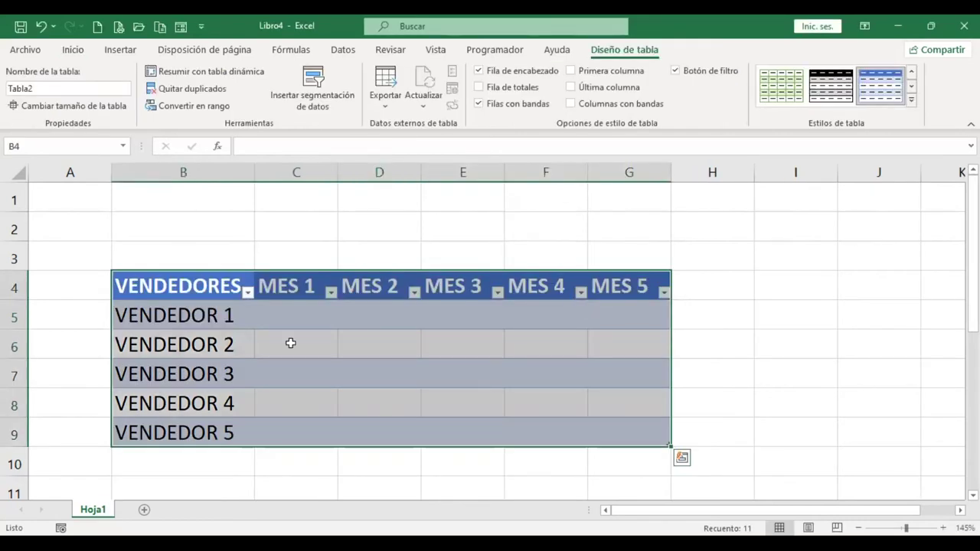
- Select the table's data rows by choosing the defined name Tabla2, and return to a single cell in the table
{"action": "left_click", "coordinate": [465, 362]}
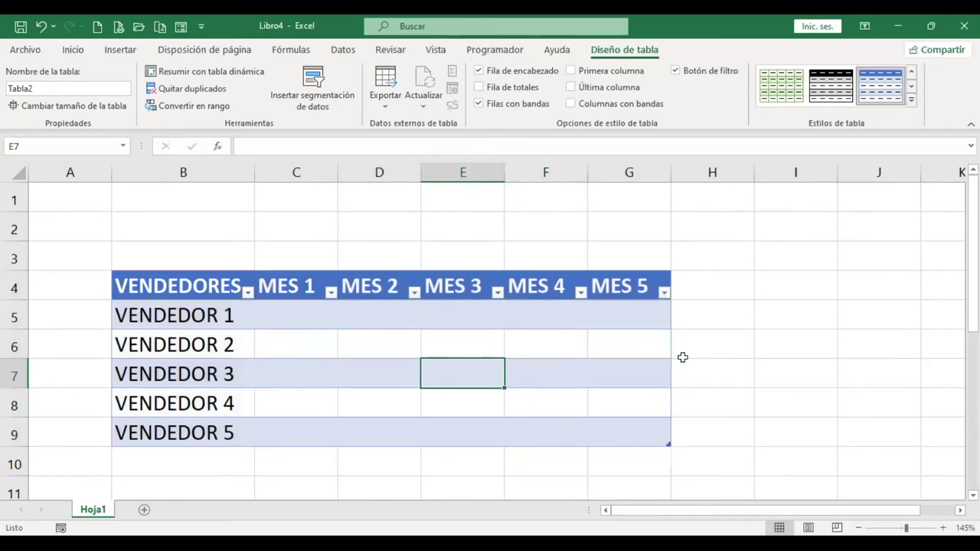
{"action": "scroll", "coordinate": [707, 334], "scroll_direction": "up", "scroll_amount": 2}
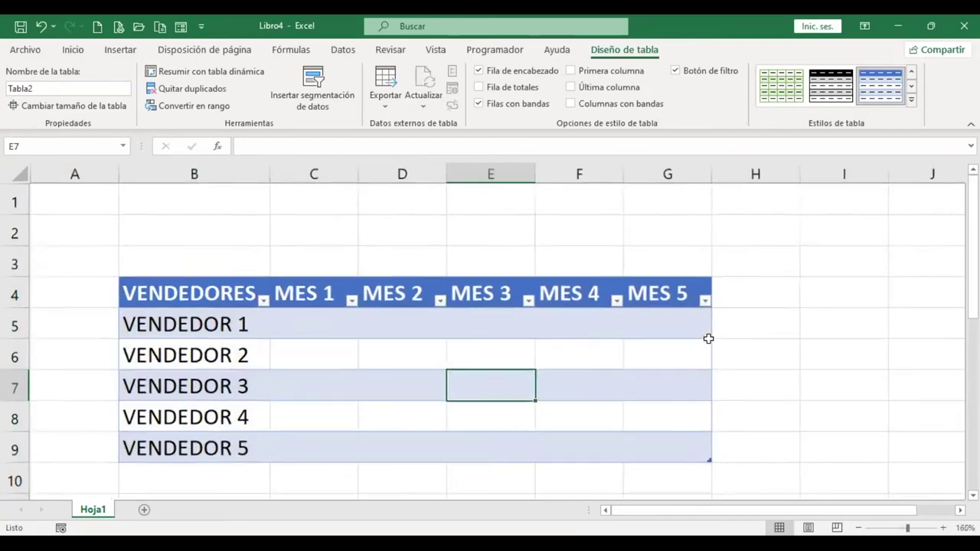
{"action": "scroll", "coordinate": [406, 337], "scroll_direction": "down", "scroll_amount": 1}
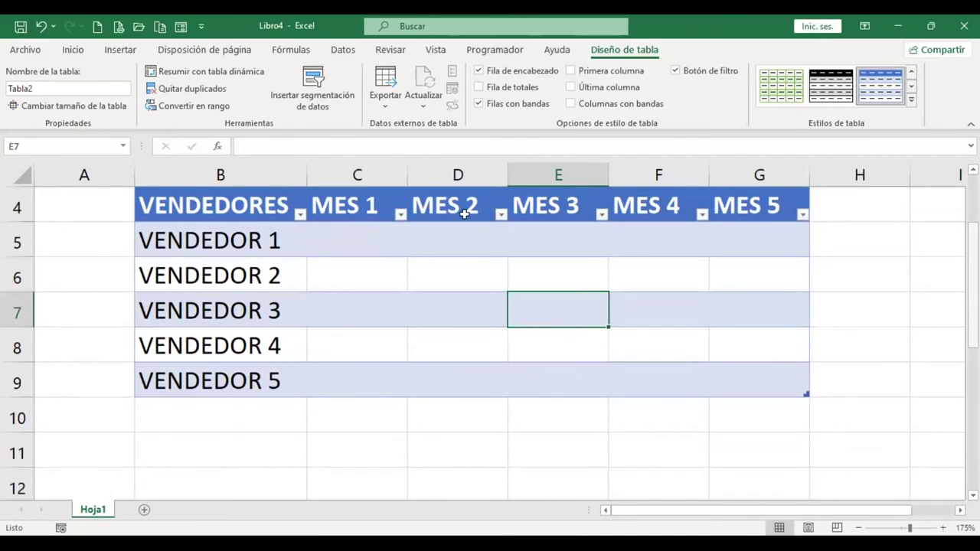
{"action": "scroll", "coordinate": [464, 215], "scroll_direction": "up", "scroll_amount": 1}
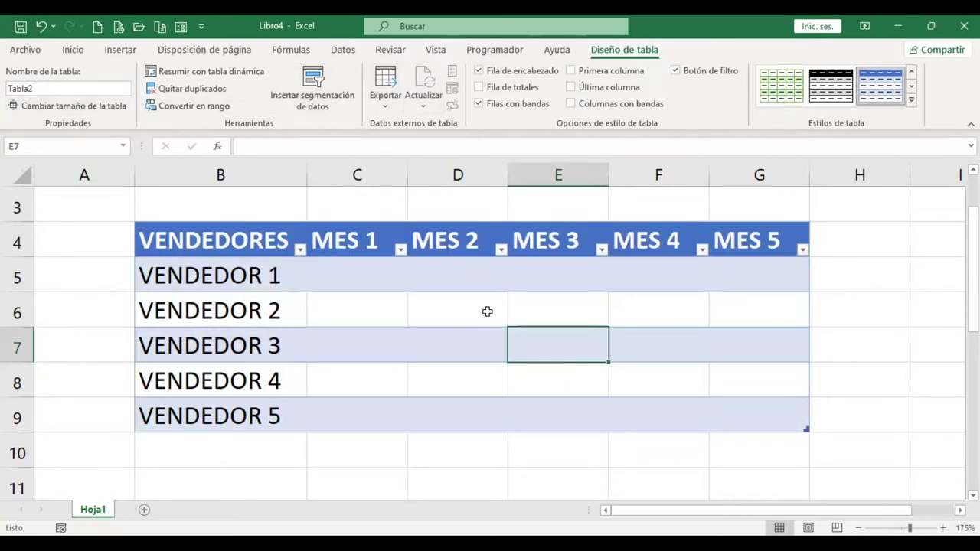
{"action": "left_click", "coordinate": [367, 273]}
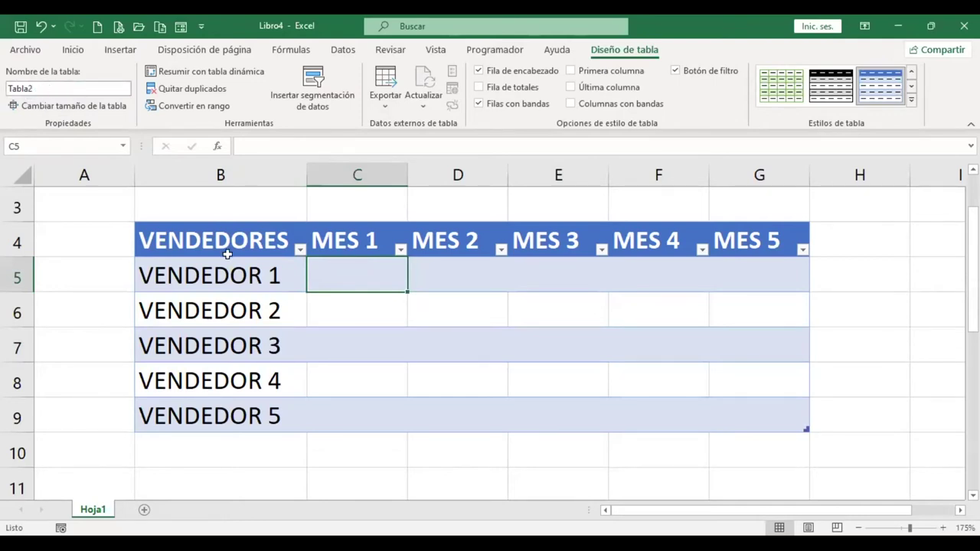
{"action": "left_click", "coordinate": [123, 145]}
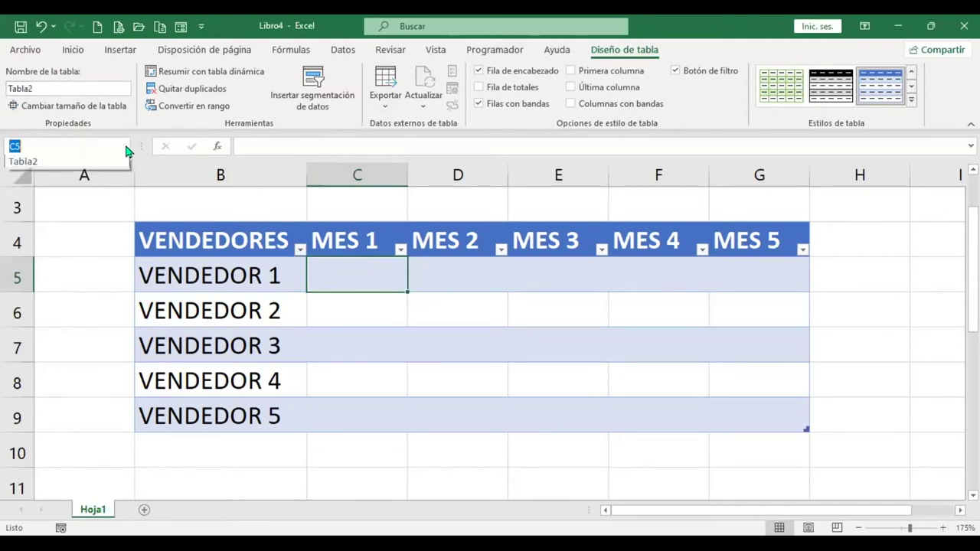
{"action": "left_click", "coordinate": [39, 163]}
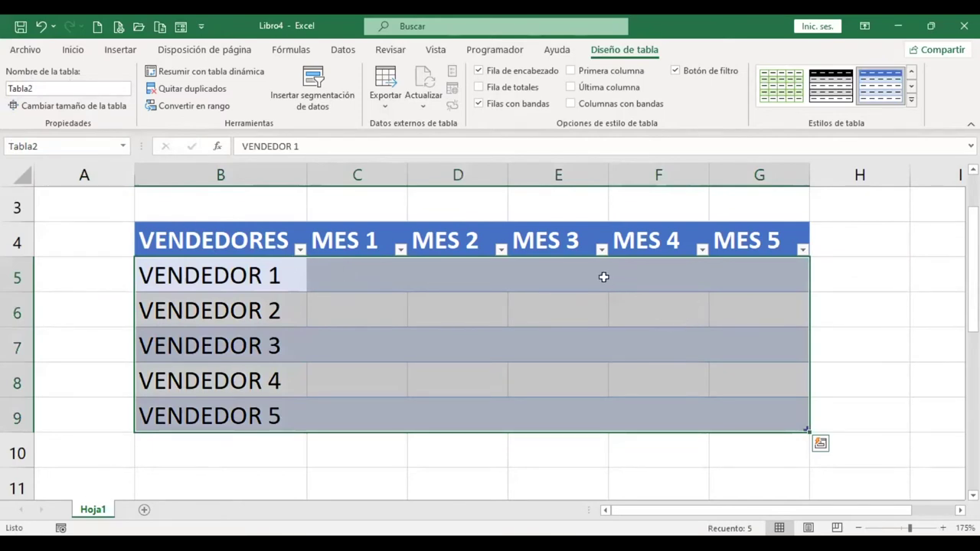
{"action": "left_click", "coordinate": [549, 273]}
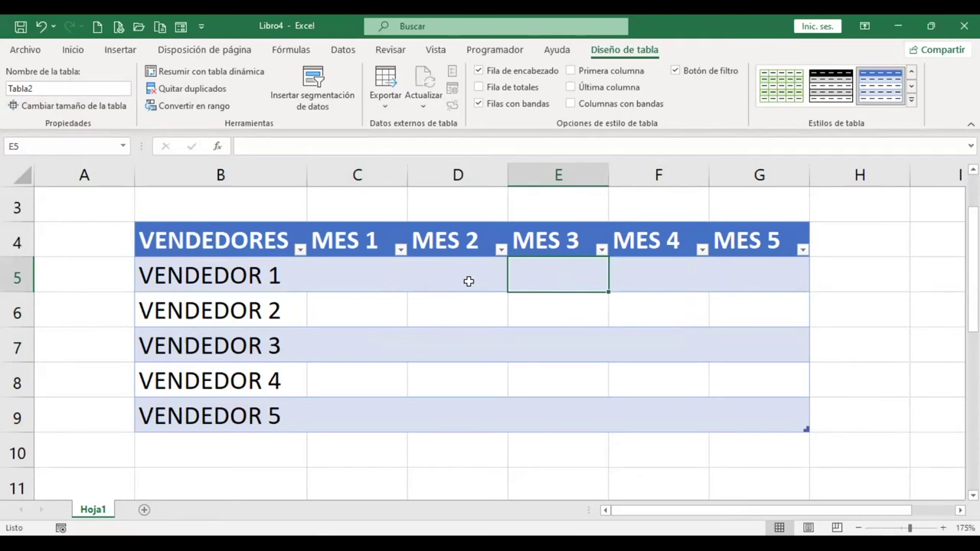
- Rename the table as Ventas
{"action": "left_click", "coordinate": [46, 89]}
{"action": "double_click", "coordinate": [23, 89]}
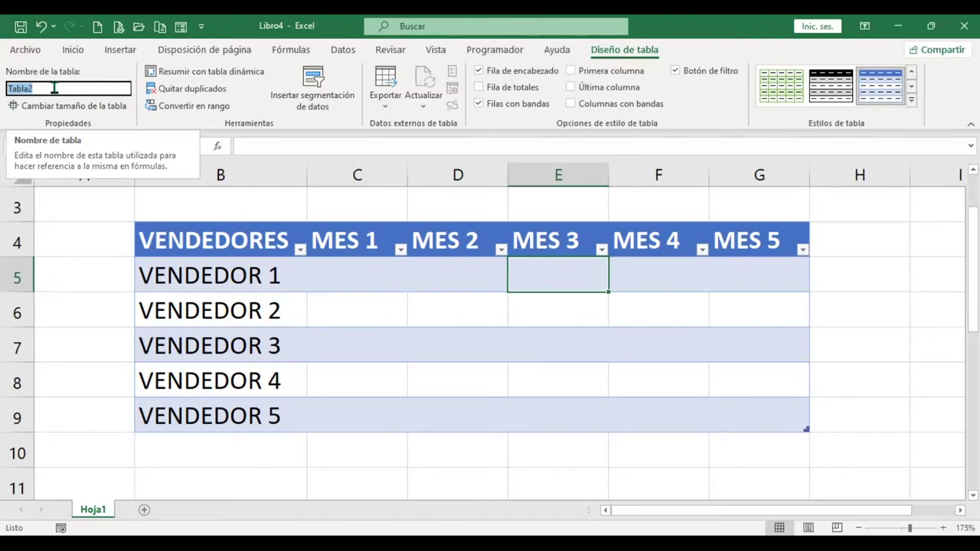
{"action": "type", "text": "Ve"}
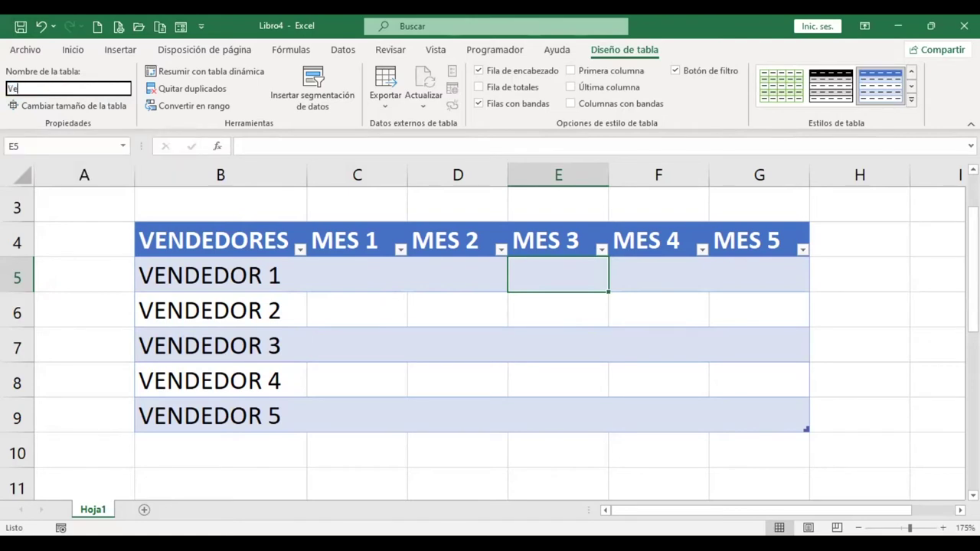
{"action": "key", "text": "Return"}
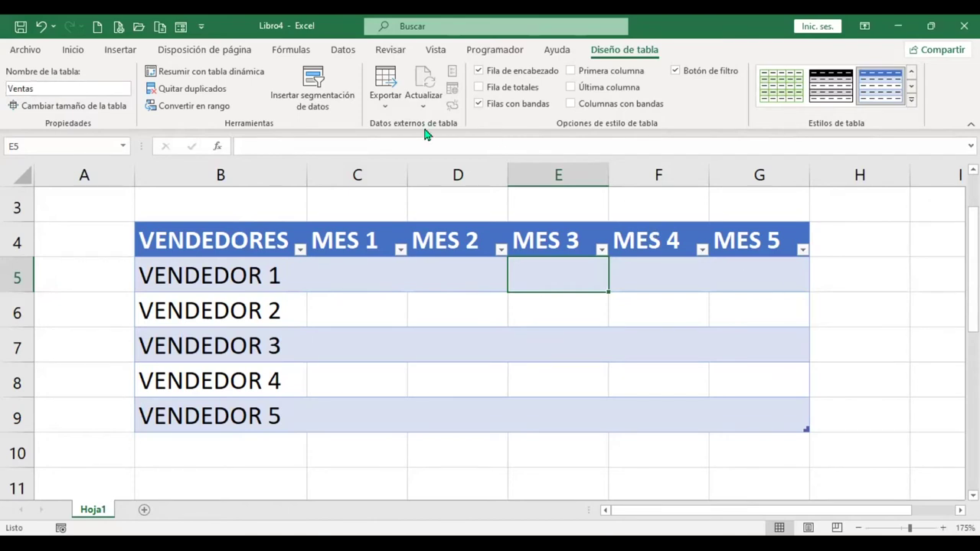
- Select the table's data rows through the defined name Ventas, and go back to cell C5
{"action": "left_click", "coordinate": [122, 147]}
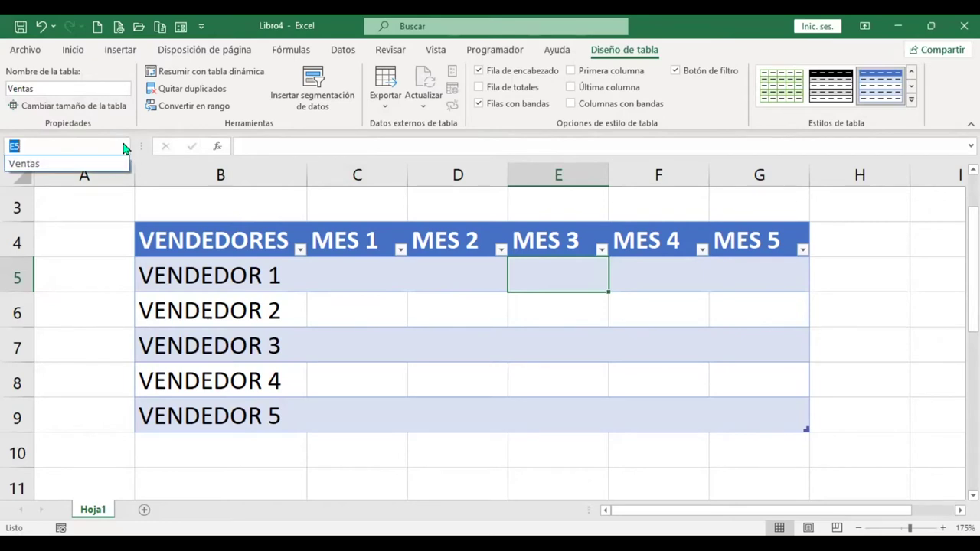
{"action": "left_click", "coordinate": [34, 164]}
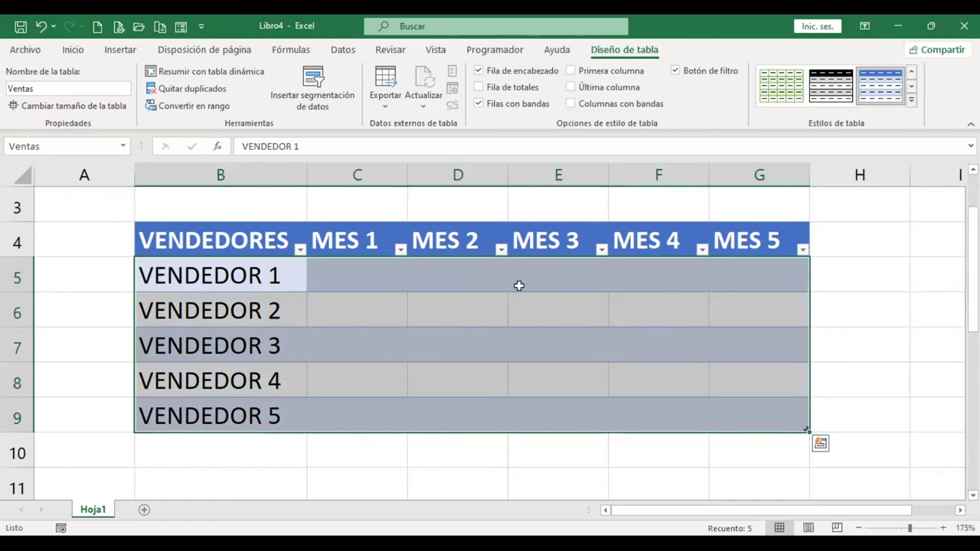
{"action": "left_click", "coordinate": [376, 267]}
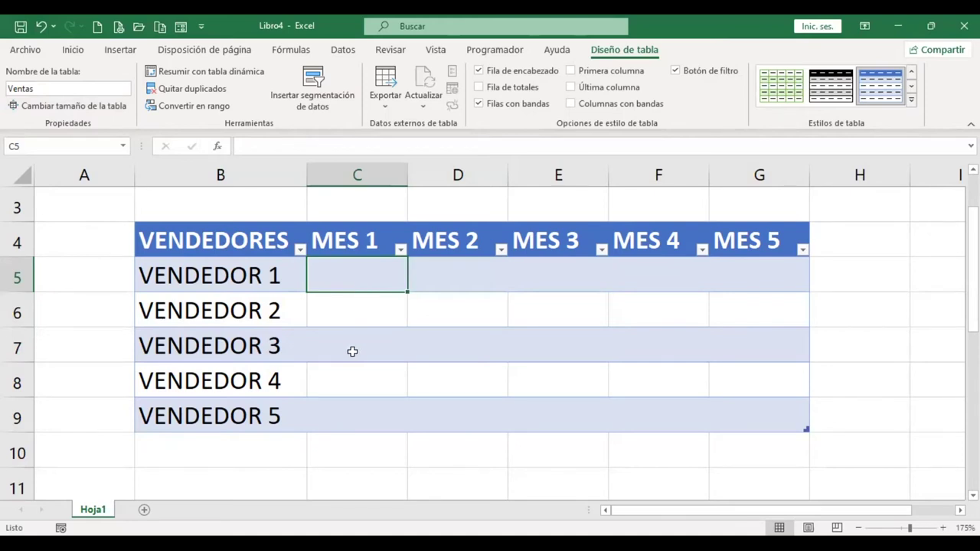
- Insert a new column before the MES 1 column of the table
{"action": "left_click", "coordinate": [364, 175]}
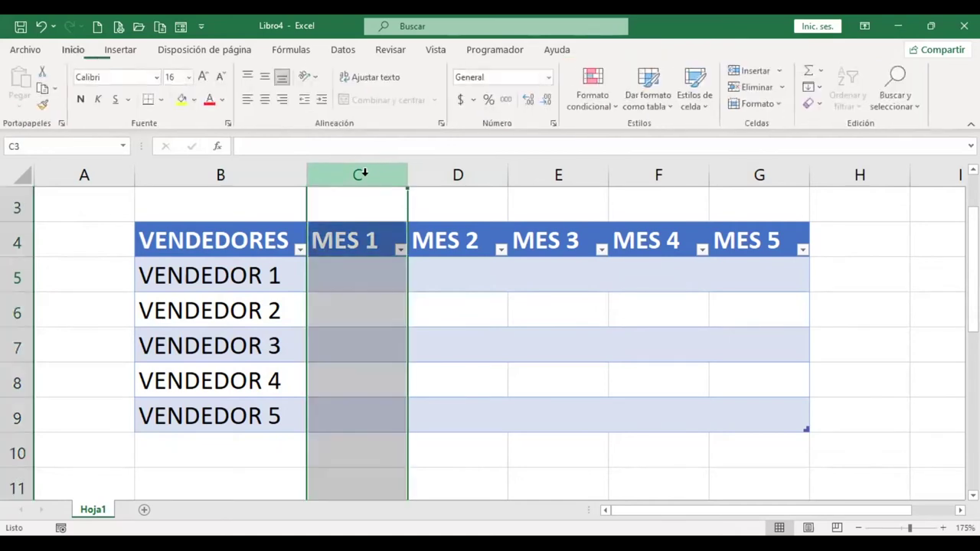
{"action": "right_click", "coordinate": [368, 178]}
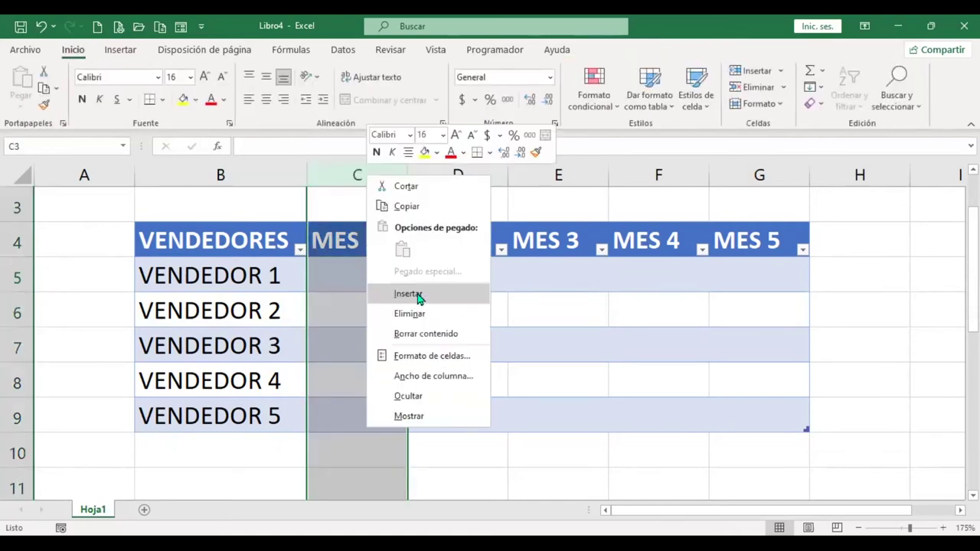
{"action": "left_click", "coordinate": [408, 294]}
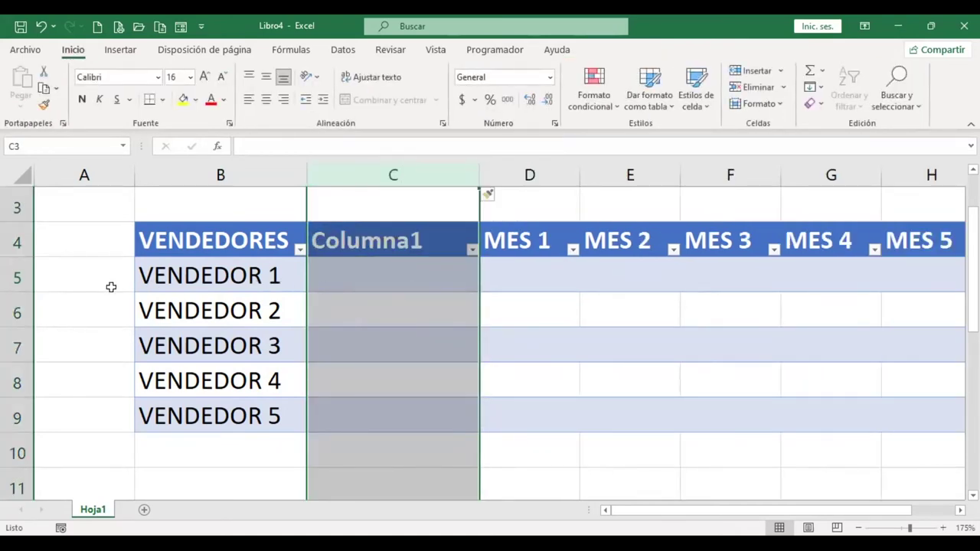
- Insert a blank row above VENDEDOR 2, at row 6 of the sheet
{"action": "left_click", "coordinate": [17, 310]}
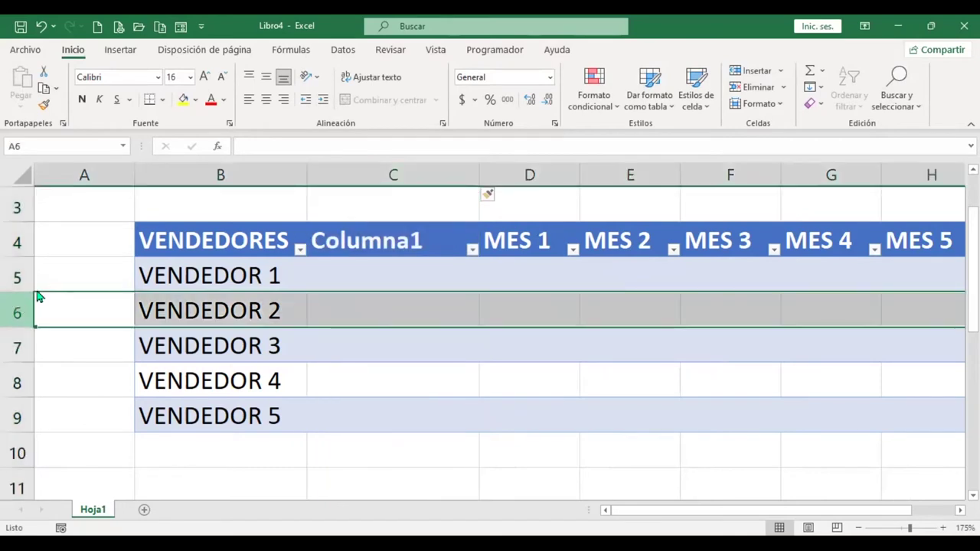
{"action": "key", "text": "shift+F10"}
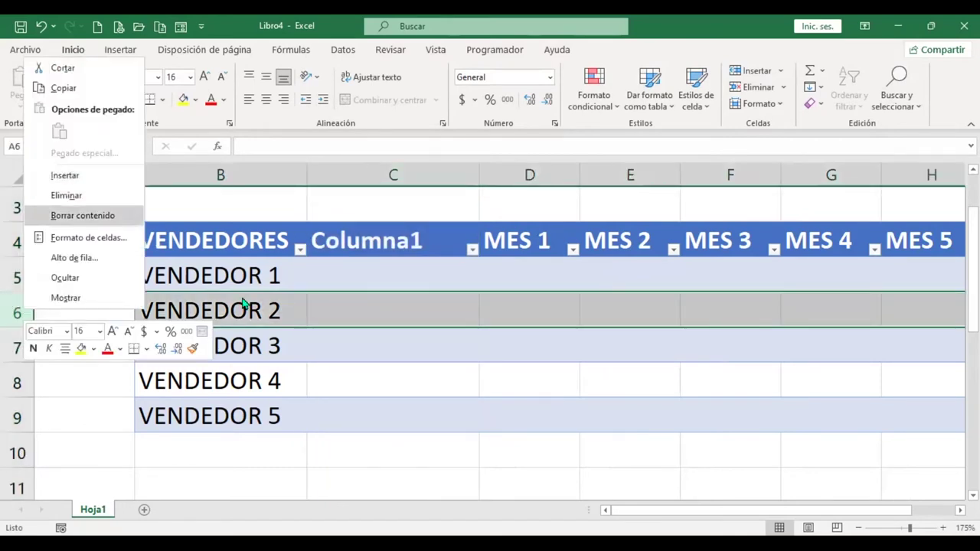
{"action": "left_click", "coordinate": [83, 175]}
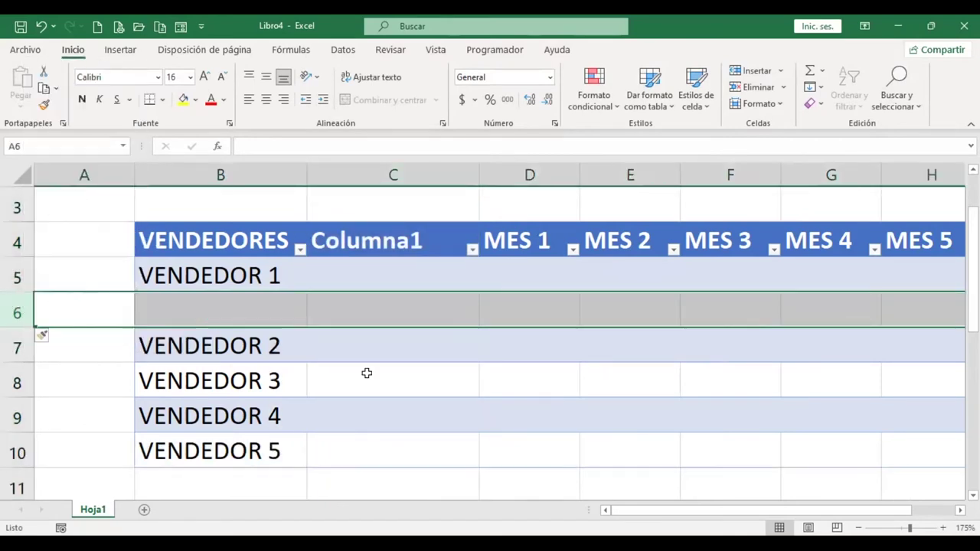
{"action": "left_click", "coordinate": [367, 373]}
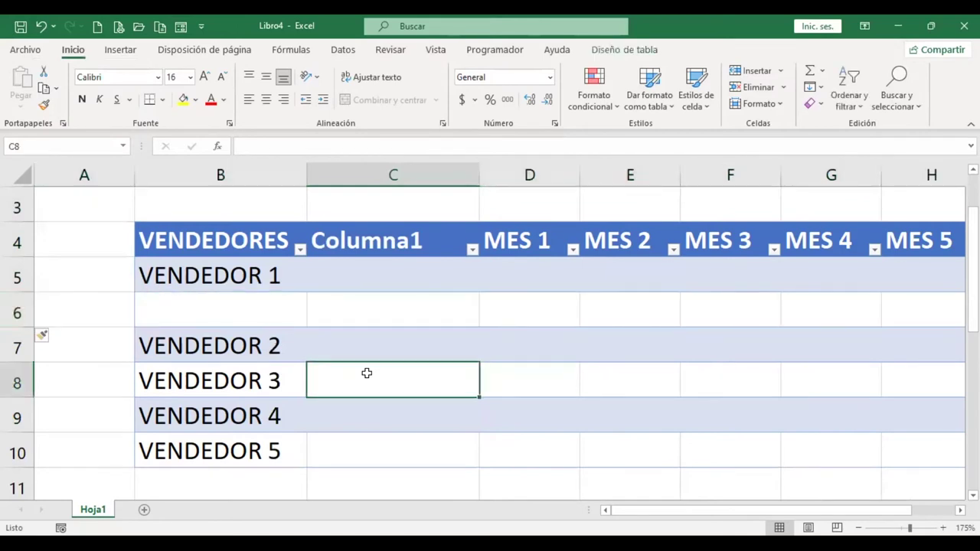
- Extend the seller series from B7:B10 down to VENDEDOR 8 in B13
{"action": "left_click", "coordinate": [252, 277]}
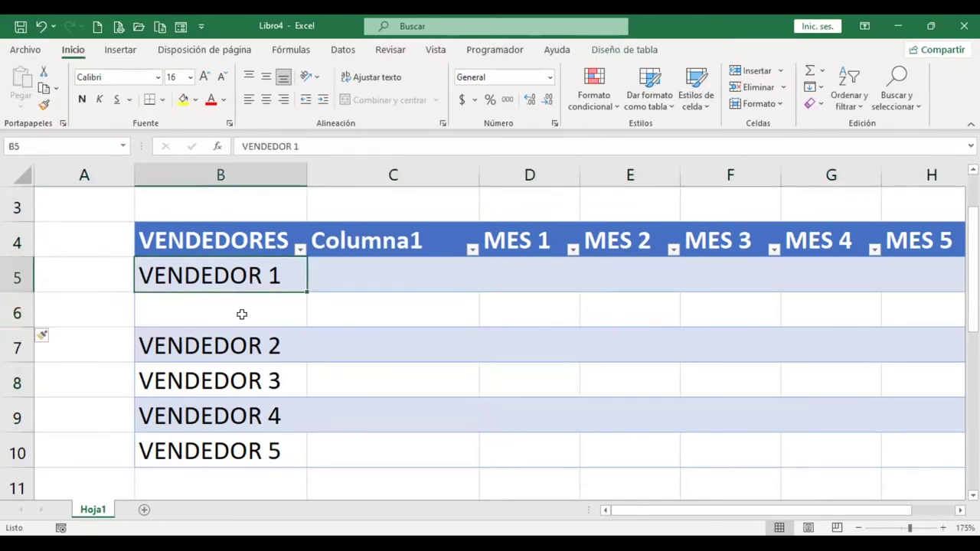
{"action": "left_click_drag", "start_coordinate": [257, 346], "coordinate": [252, 432]}
{"action": "scroll", "coordinate": [274, 401], "scroll_direction": "down", "scroll_amount": 1}
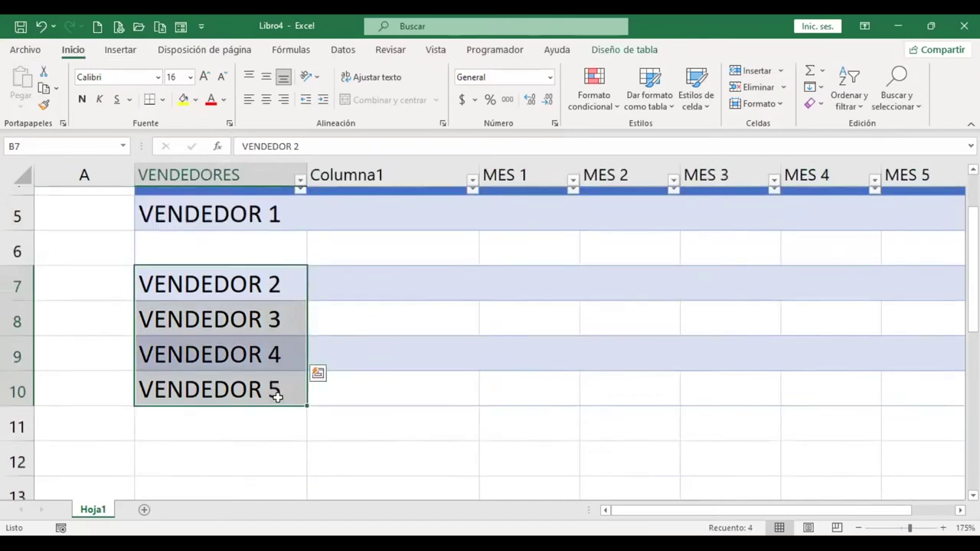
{"action": "left_click_drag", "start_coordinate": [308, 364], "coordinate": [306, 452]}
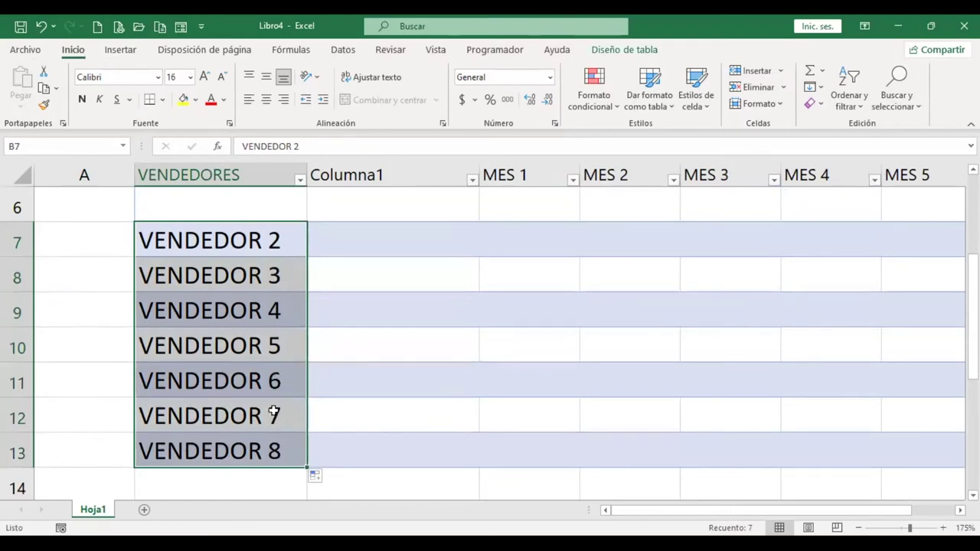
- Copy VENDEDOR 6 to VENDEDOR 8 from B11:B13 and paste them directly below the table, starting in B14
{"action": "scroll", "coordinate": [273, 398], "scroll_direction": "down", "scroll_amount": 2}
{"action": "scroll", "coordinate": [273, 332], "scroll_direction": "up", "scroll_amount": 1}
{"action": "left_click_drag", "start_coordinate": [266, 274], "coordinate": [266, 339]}
{"action": "key", "text": "ctrl+c"}
{"action": "left_click", "coordinate": [274, 375]}
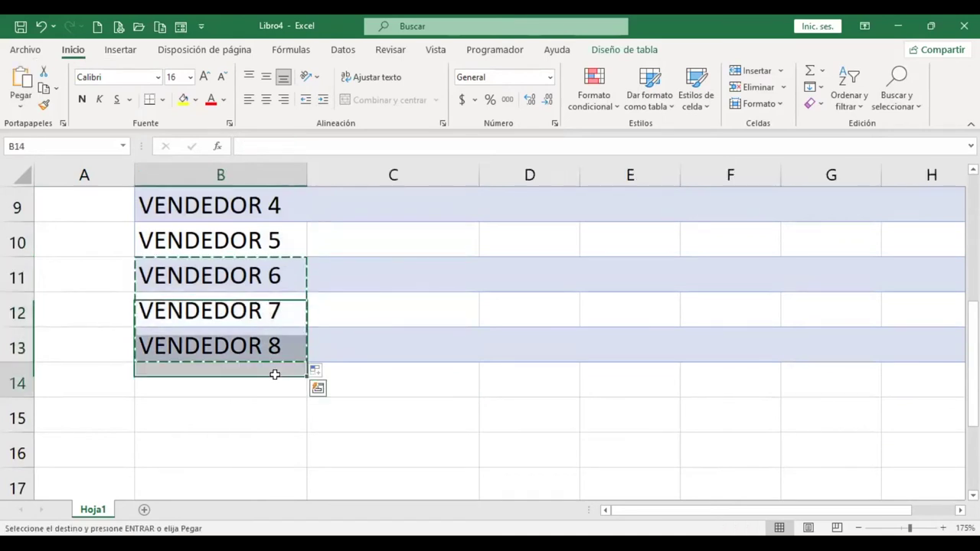
{"action": "key", "text": "ctrl+v"}
{"action": "left_click", "coordinate": [346, 380]}
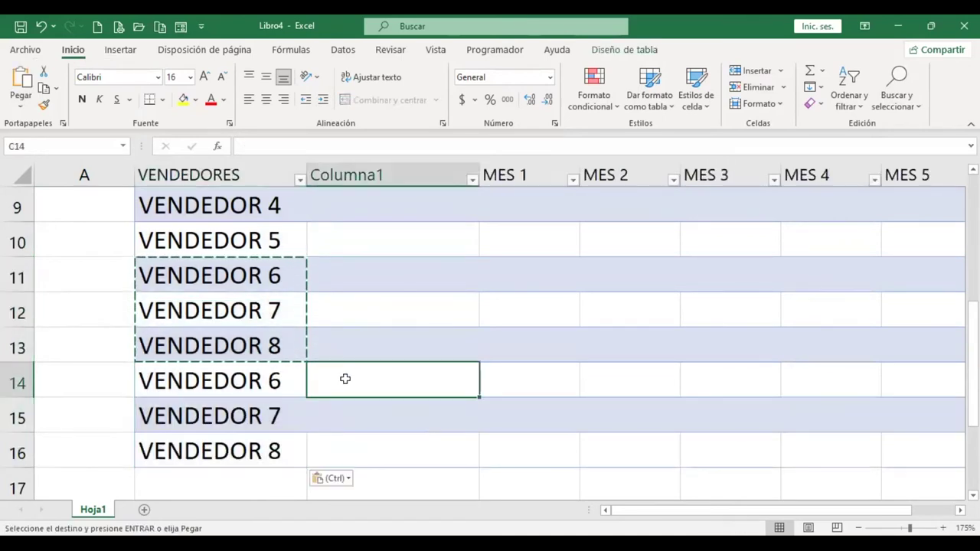
{"action": "key", "text": "Escape"}
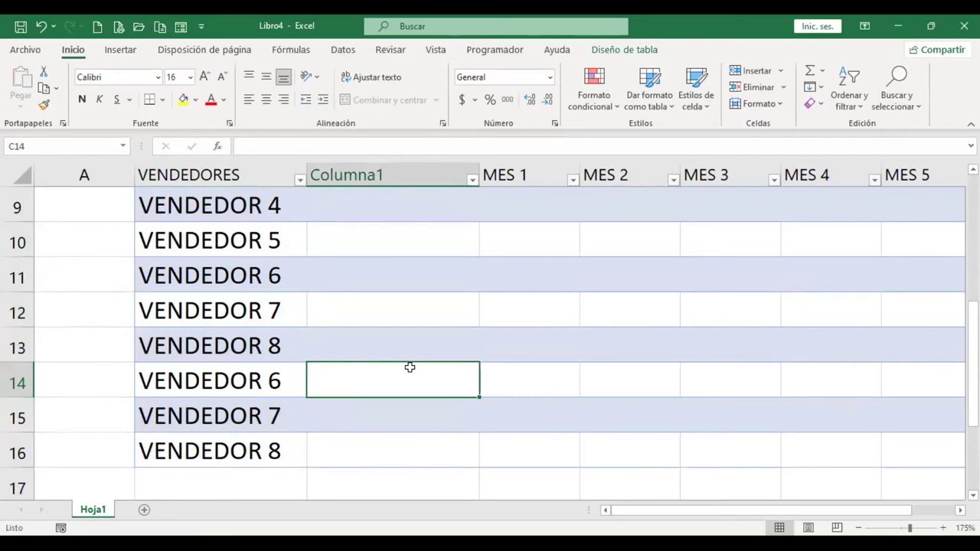
- Replace the Columna1 heading in C4 with Región
{"action": "scroll", "coordinate": [409, 368], "scroll_direction": "down", "scroll_amount": 4}
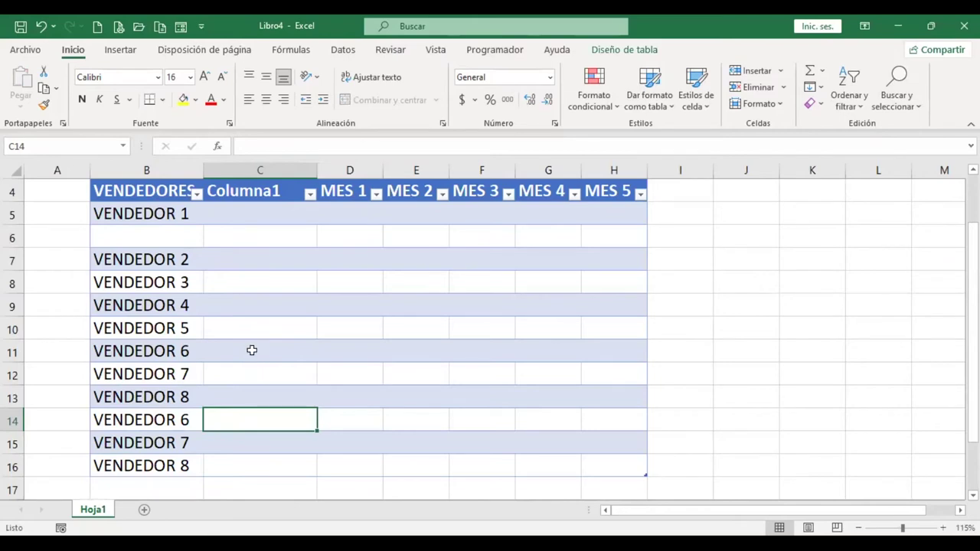
{"action": "scroll", "coordinate": [247, 308], "scroll_direction": "up", "scroll_amount": 3}
{"action": "scroll", "coordinate": [277, 265], "scroll_direction": "up", "scroll_amount": 2}
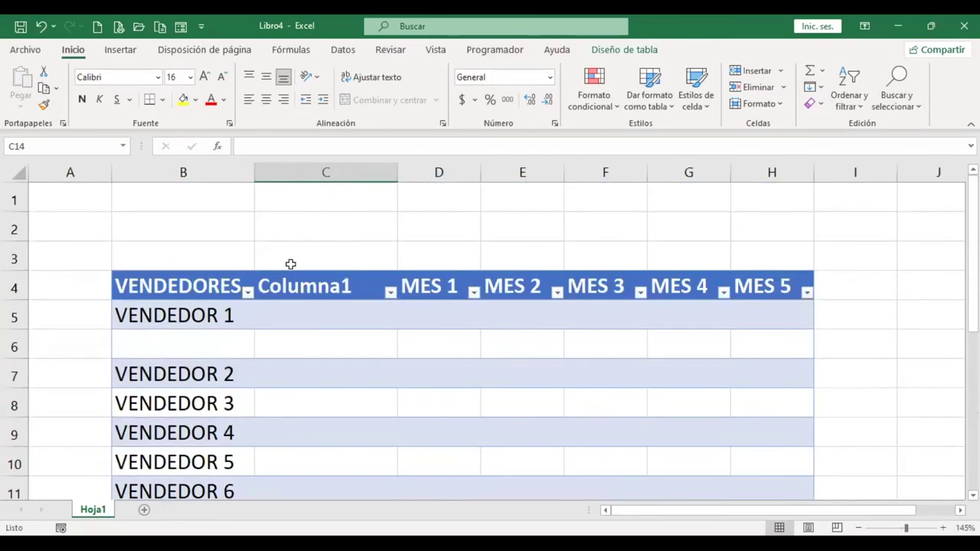
{"action": "left_click", "coordinate": [324, 285]}
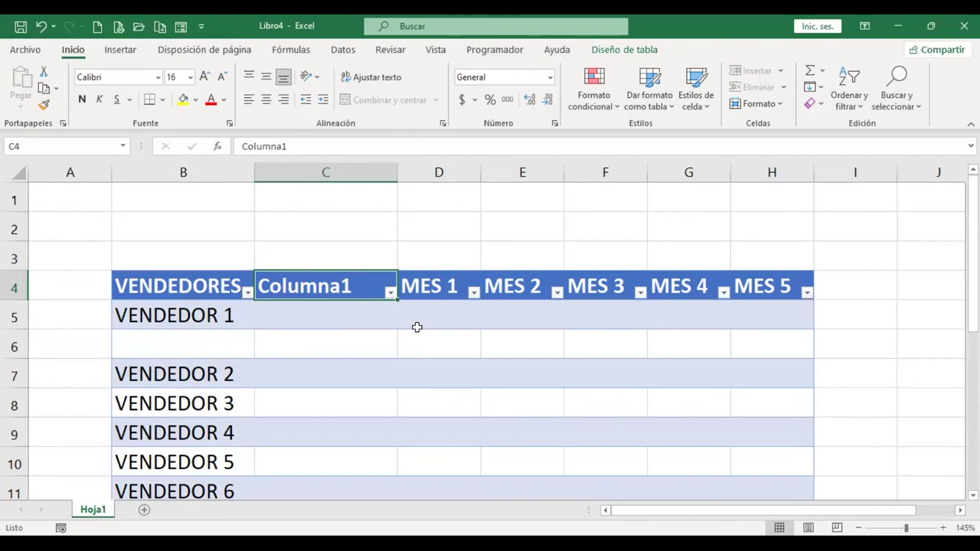
{"action": "type", "text": "Región"}
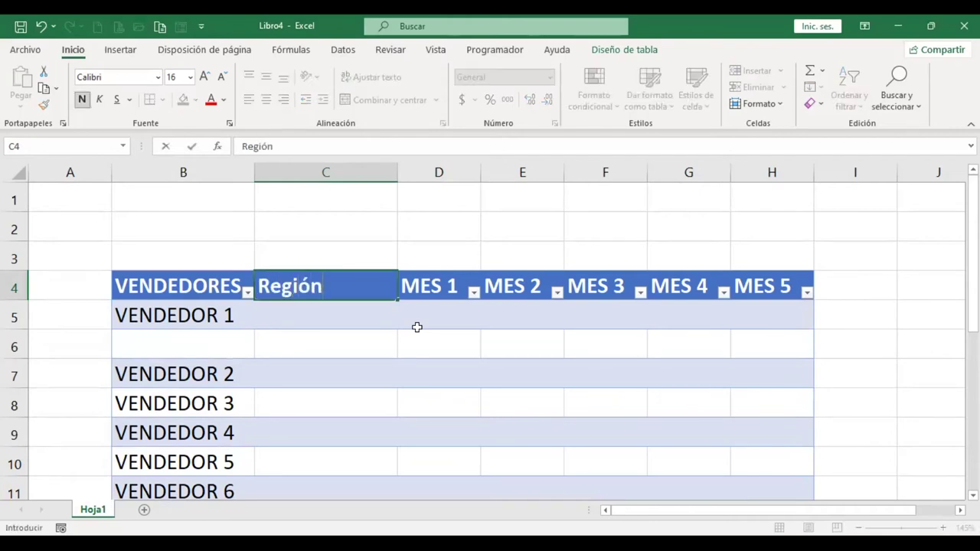
{"action": "key", "text": "Return"}
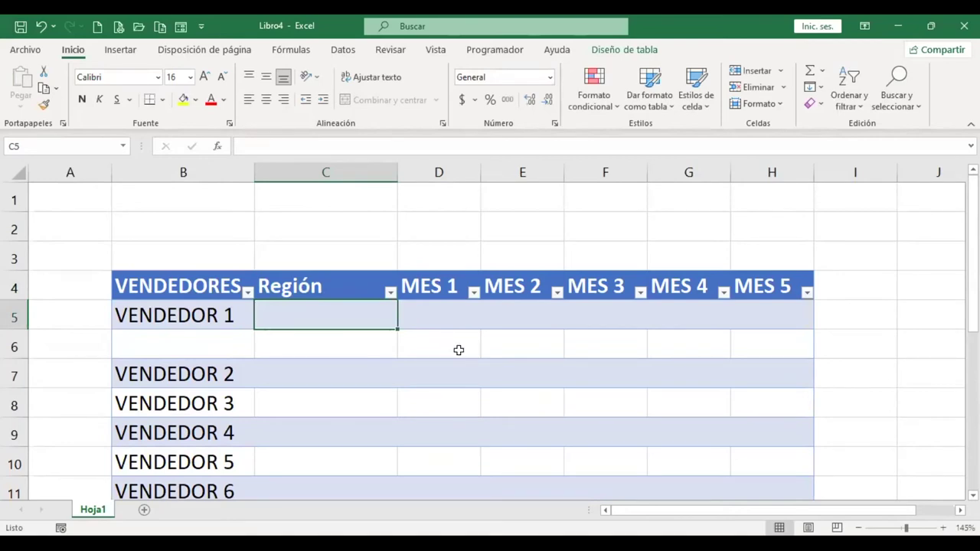
- Enter VENDEDOR 9 in the blank seller cell B6
{"action": "scroll", "coordinate": [451, 350], "scroll_direction": "down", "scroll_amount": 1}
{"action": "scroll", "coordinate": [451, 350], "scroll_direction": "up", "scroll_amount": 1}
{"action": "left_click_drag", "start_coordinate": [265, 328], "coordinate": [224, 345]}
{"action": "scroll", "coordinate": [228, 344], "scroll_direction": "down", "scroll_amount": 1}
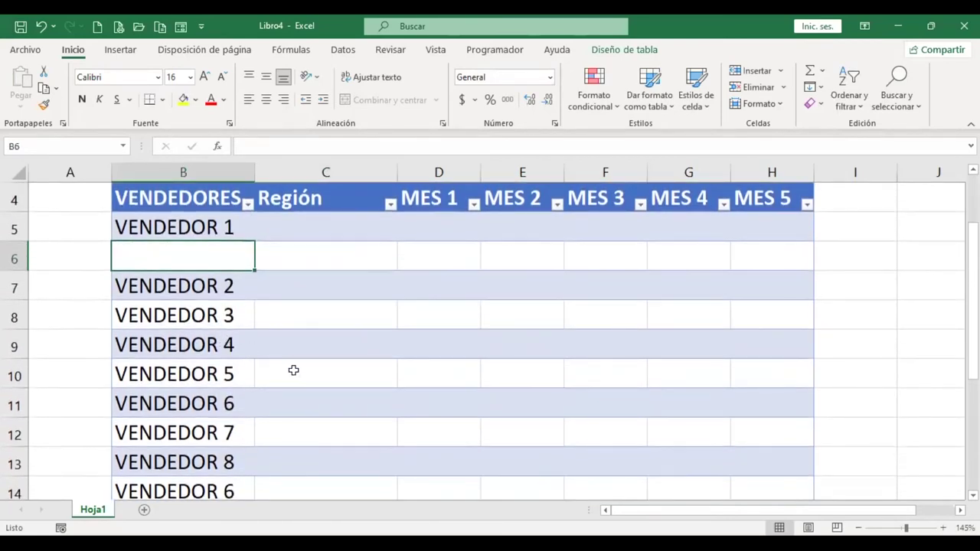
{"action": "scroll", "coordinate": [590, 373], "scroll_direction": "down", "scroll_amount": 2}
{"action": "scroll", "coordinate": [590, 373], "scroll_direction": "up", "scroll_amount": 1}
{"action": "scroll", "coordinate": [591, 373], "scroll_direction": "up", "scroll_amount": 1}
{"action": "type", "text": "VENDEDOR "}
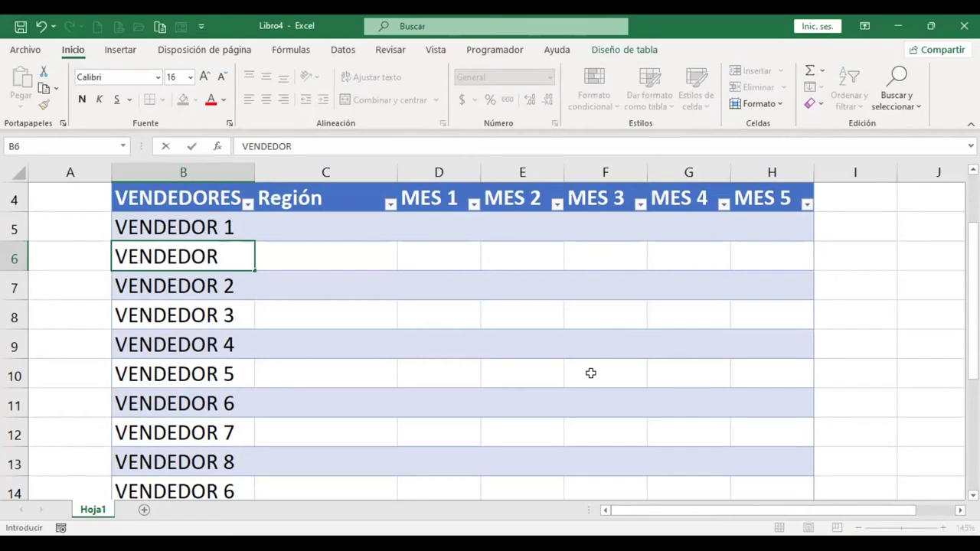
{"action": "type", "text": "9"}
{"action": "key", "text": "Return"}
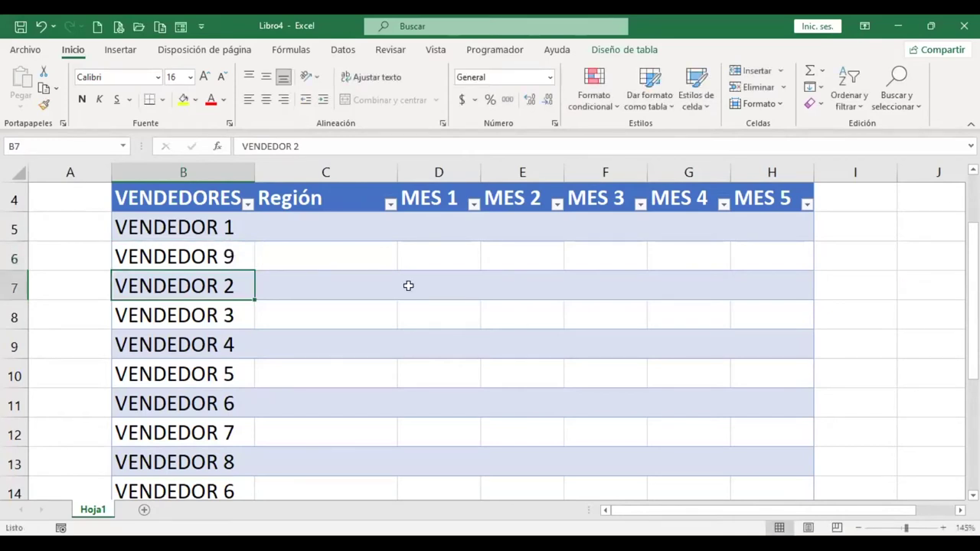
- Compare selecting cells outside and inside the Ventas table, and display the table design options while inside it
{"action": "left_click", "coordinate": [311, 253]}
{"action": "scroll", "coordinate": [321, 276], "scroll_direction": "up", "scroll_amount": 1}
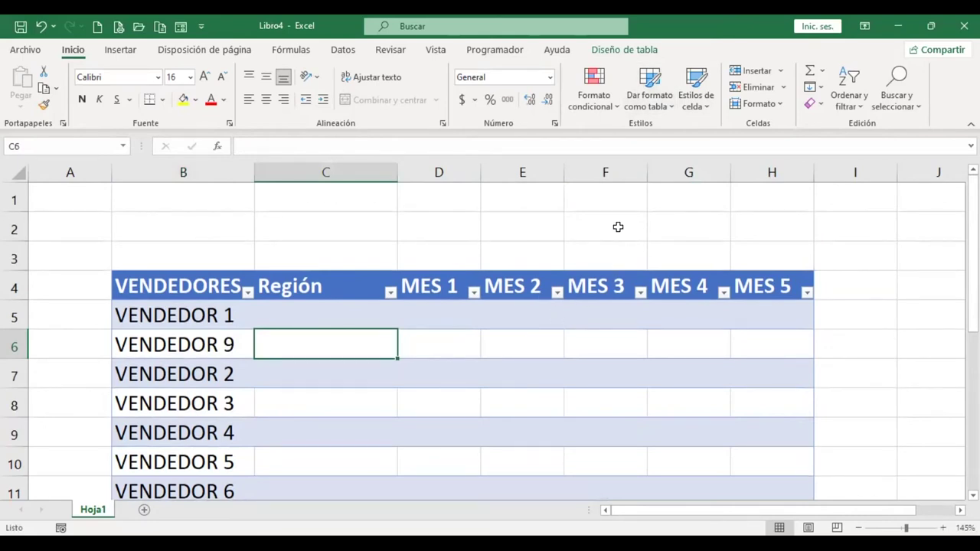
{"action": "left_click", "coordinate": [618, 226]}
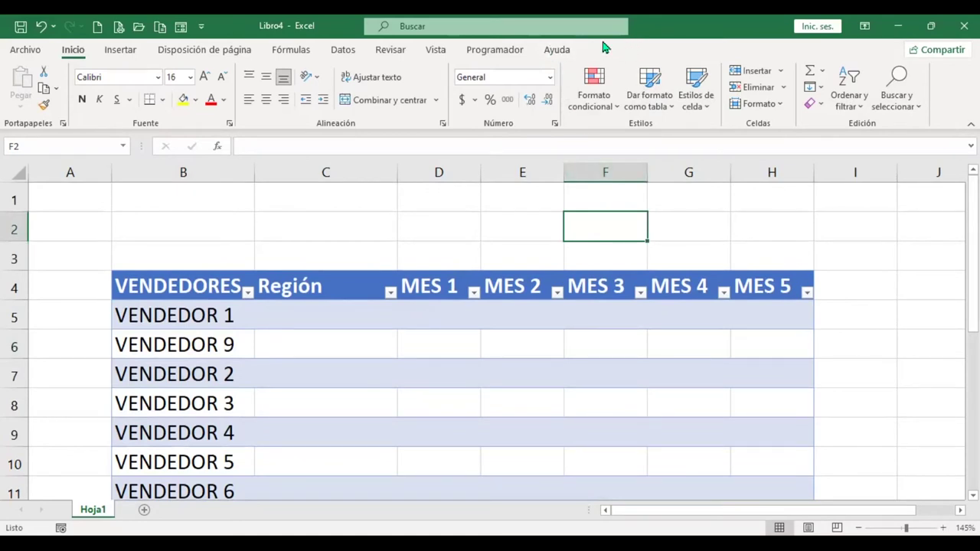
{"action": "left_click", "coordinate": [650, 351]}
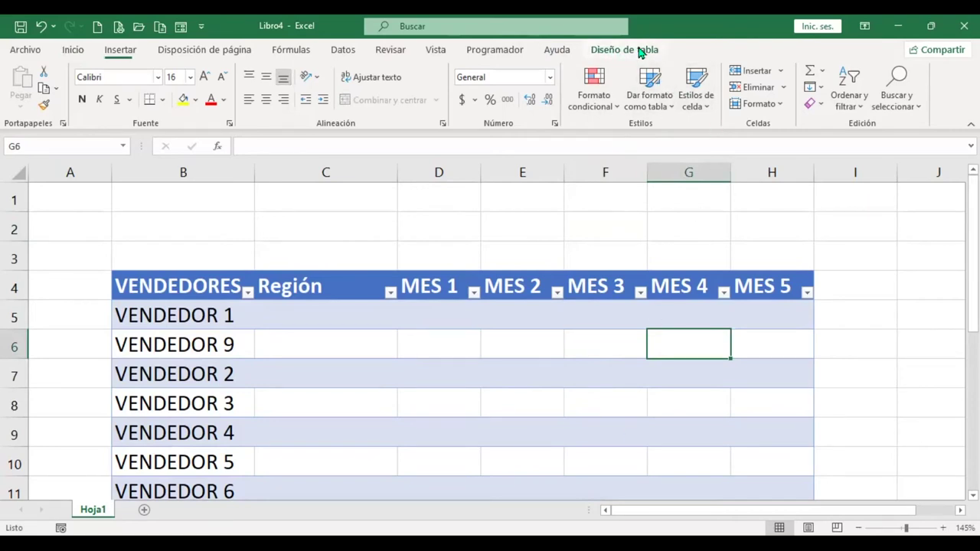
{"action": "left_click", "coordinate": [640, 49]}
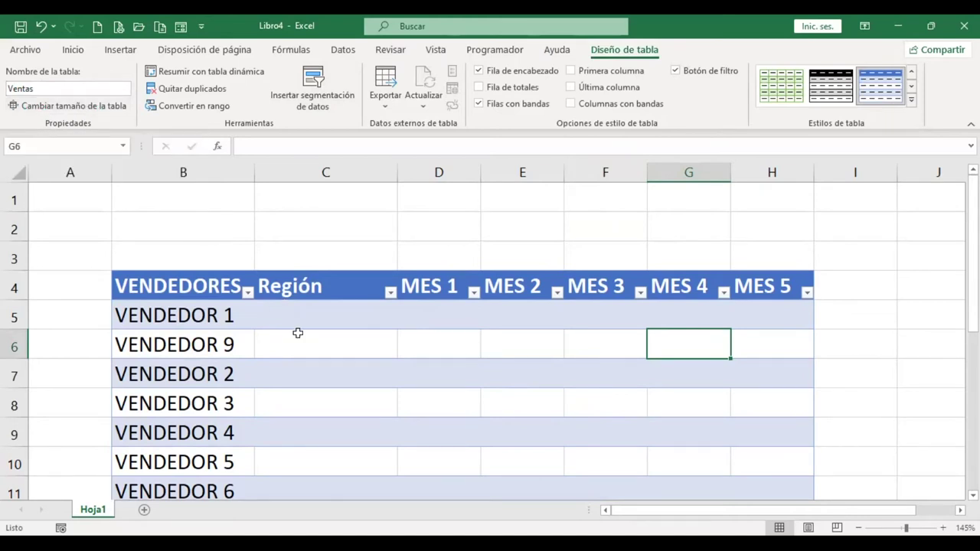
{"action": "left_click", "coordinate": [62, 284]}
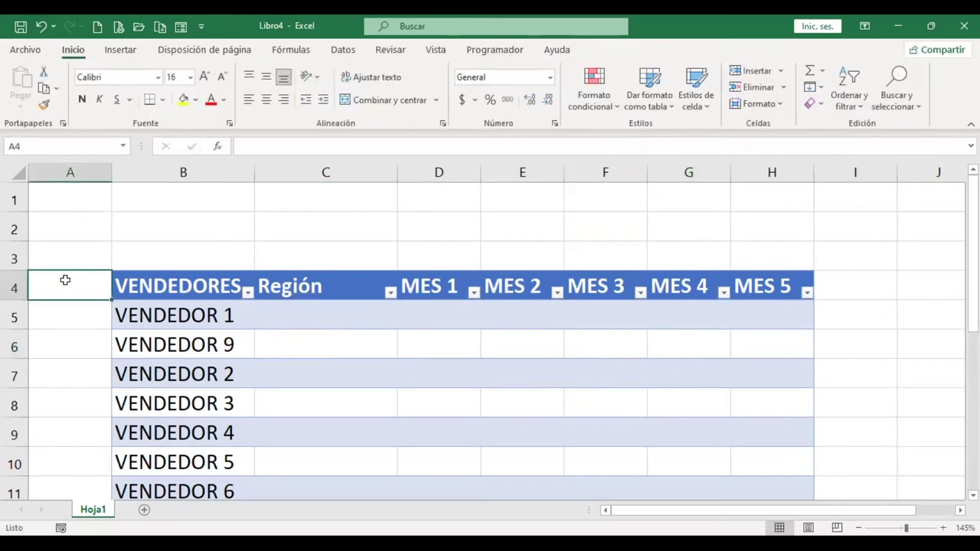
{"action": "left_click", "coordinate": [437, 311]}
{"action": "left_click", "coordinate": [628, 49]}
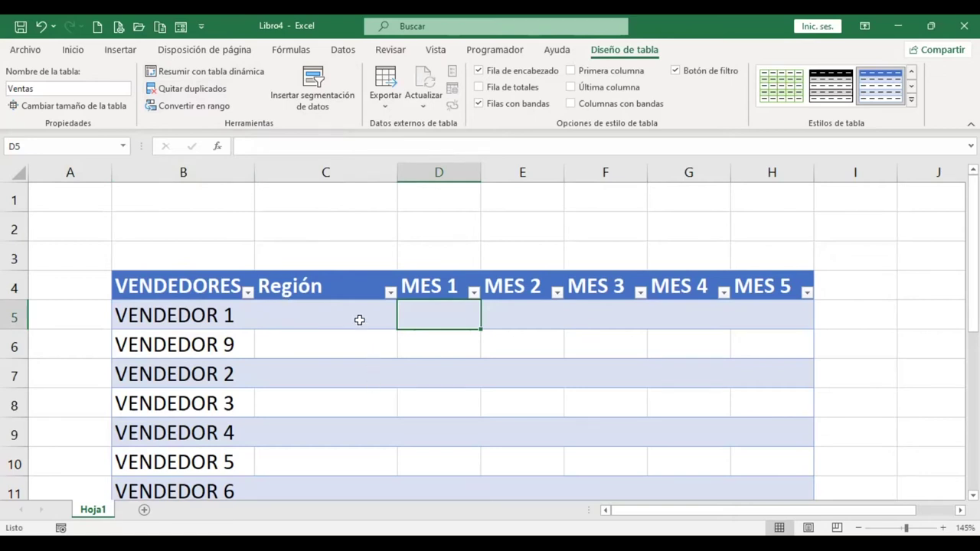
- Fill the MES 1 column with random whole numbers by entering +ALEATORIO.ENTRE(100;300) in D5
{"action": "scroll", "coordinate": [360, 319], "scroll_direction": "down", "scroll_amount": 1}
{"action": "scroll", "coordinate": [360, 319], "scroll_direction": "down", "scroll_amount": 1}
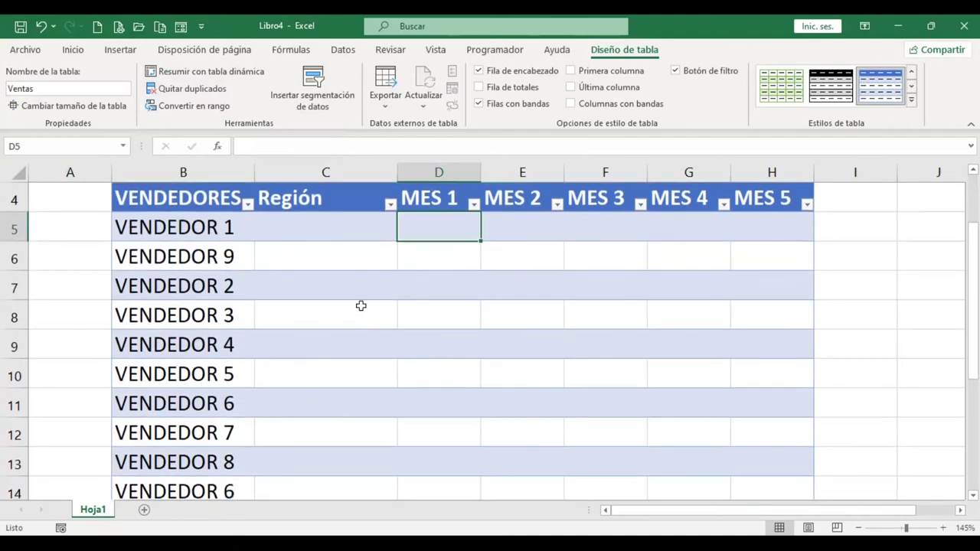
{"action": "left_click", "coordinate": [351, 227]}
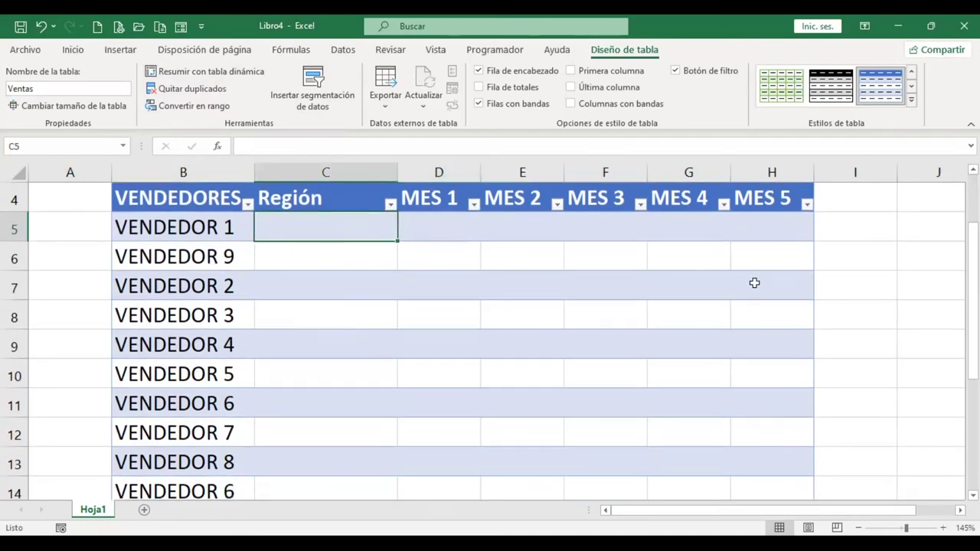
{"action": "key", "text": "Right"}
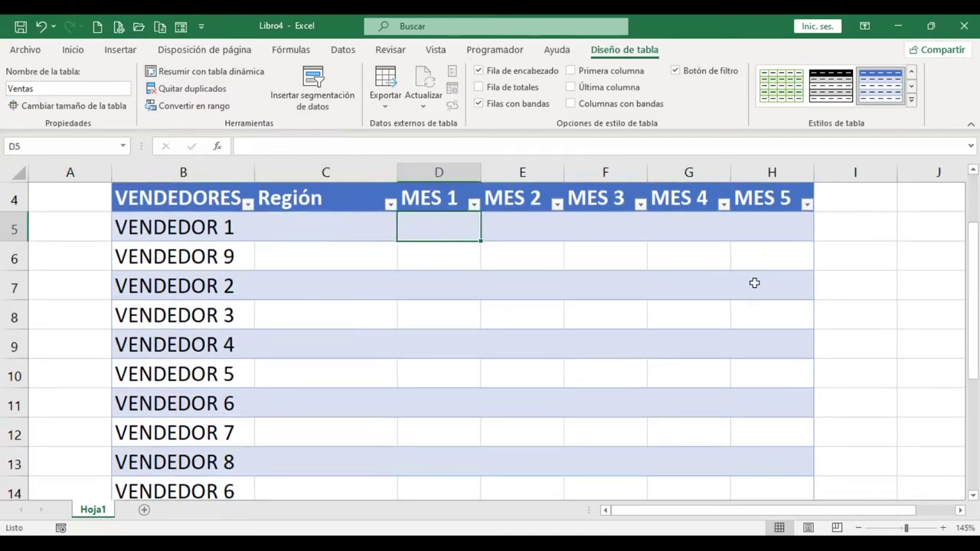
{"action": "type", "text": "+A"}
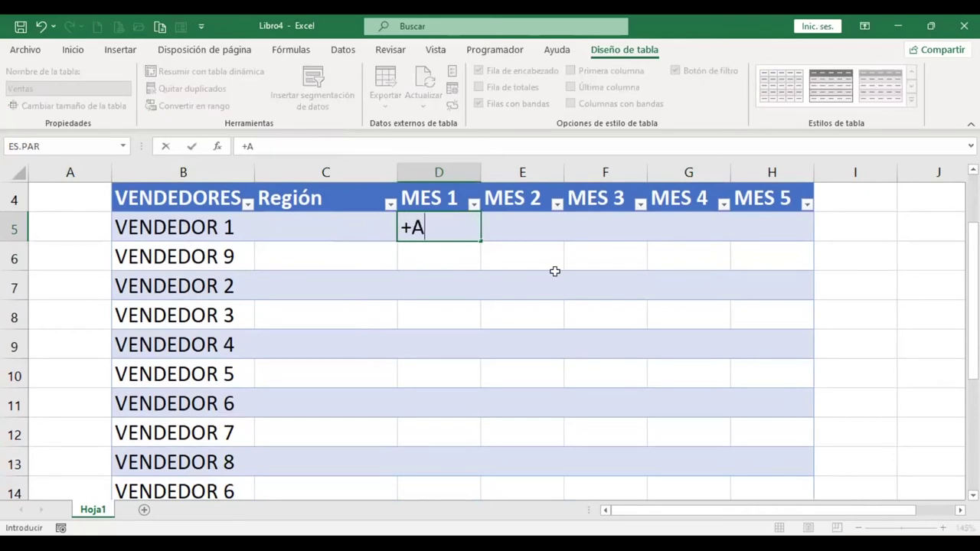
{"action": "type", "text": "LE"}
{"action": "double_click", "coordinate": [490, 261]}
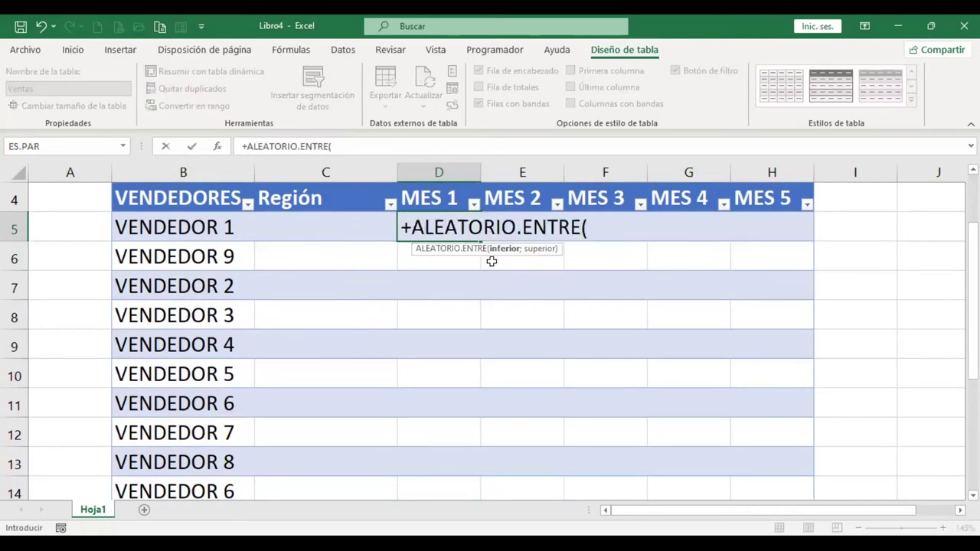
{"action": "type", "text": "100;300)"}
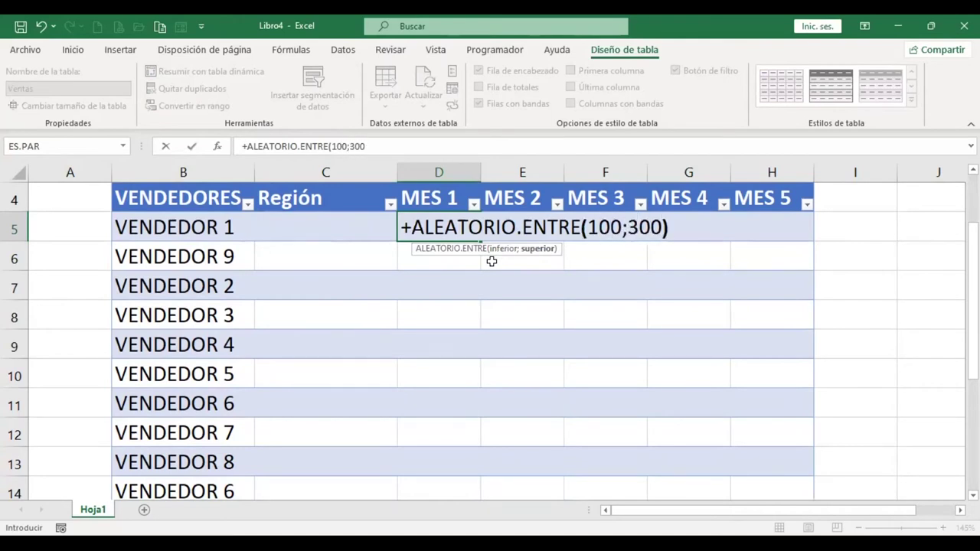
{"action": "key", "text": "ctrl+Return"}
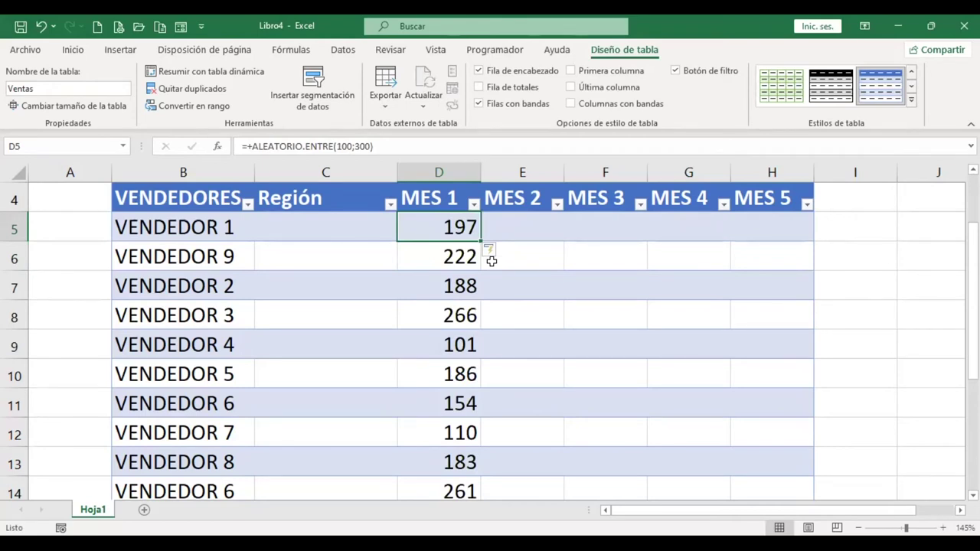
- Extend the MES 1 formulas from D5:D16 across through MES 5 in column H, and center the filled values
{"action": "scroll", "coordinate": [491, 268], "scroll_direction": "down", "scroll_amount": 2}
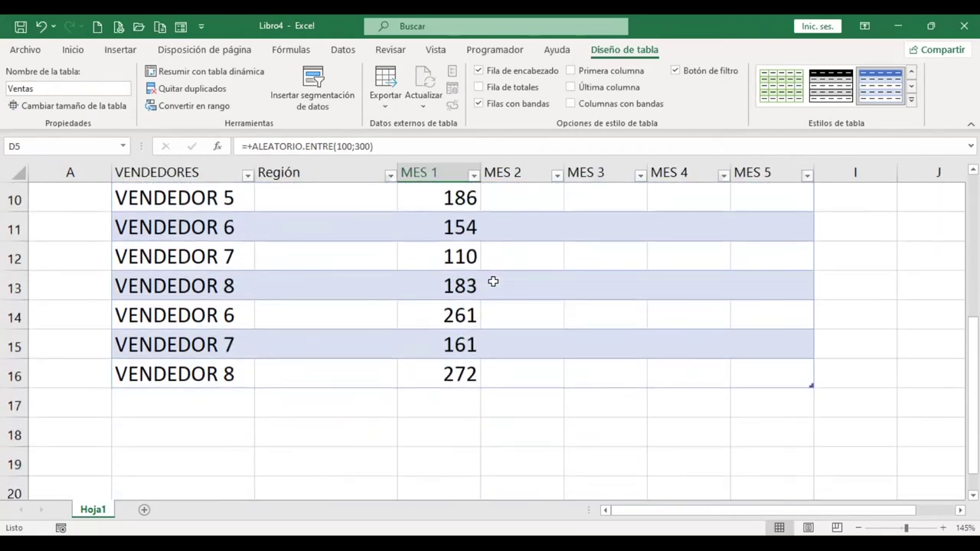
{"action": "scroll", "coordinate": [492, 403], "scroll_direction": "up", "scroll_amount": 3}
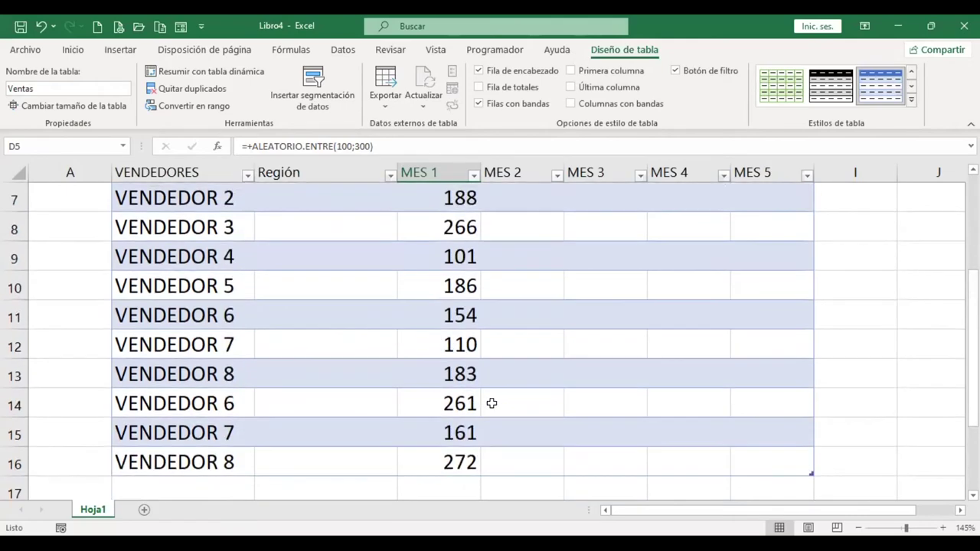
{"action": "scroll", "coordinate": [515, 348], "scroll_direction": "down", "scroll_amount": 2}
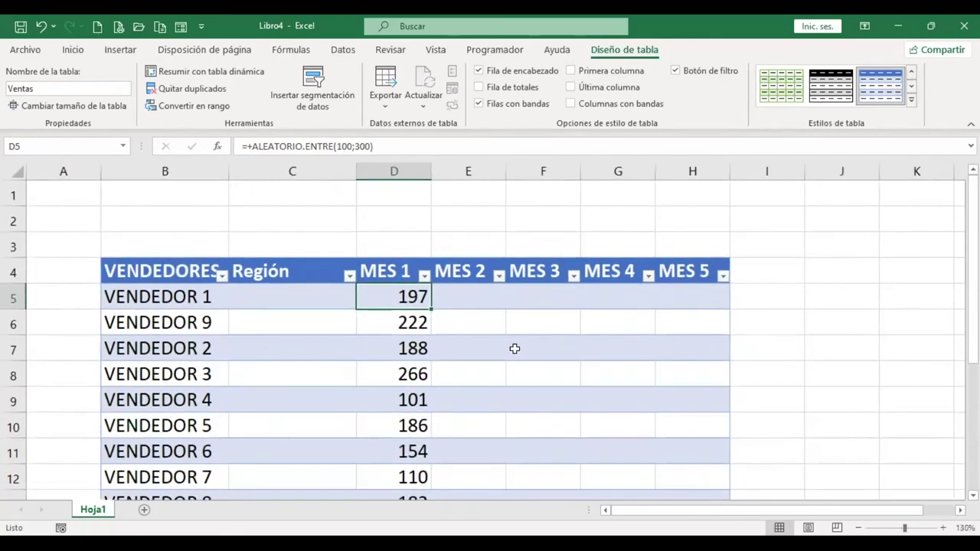
{"action": "scroll", "coordinate": [514, 348], "scroll_direction": "down", "scroll_amount": 1}
{"action": "left_click_drag", "start_coordinate": [365, 213], "coordinate": [365, 466]}
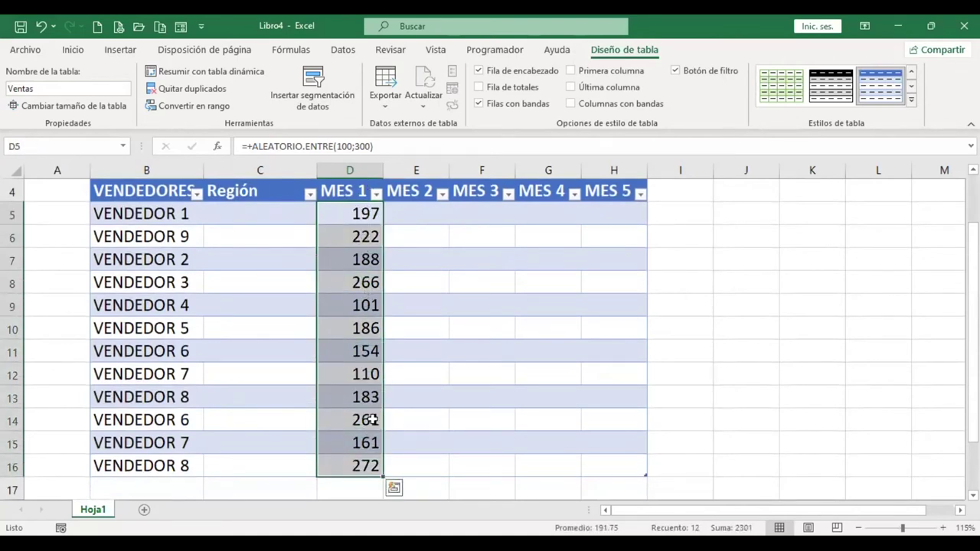
{"action": "left_click_drag", "start_coordinate": [383, 476], "coordinate": [635, 468]}
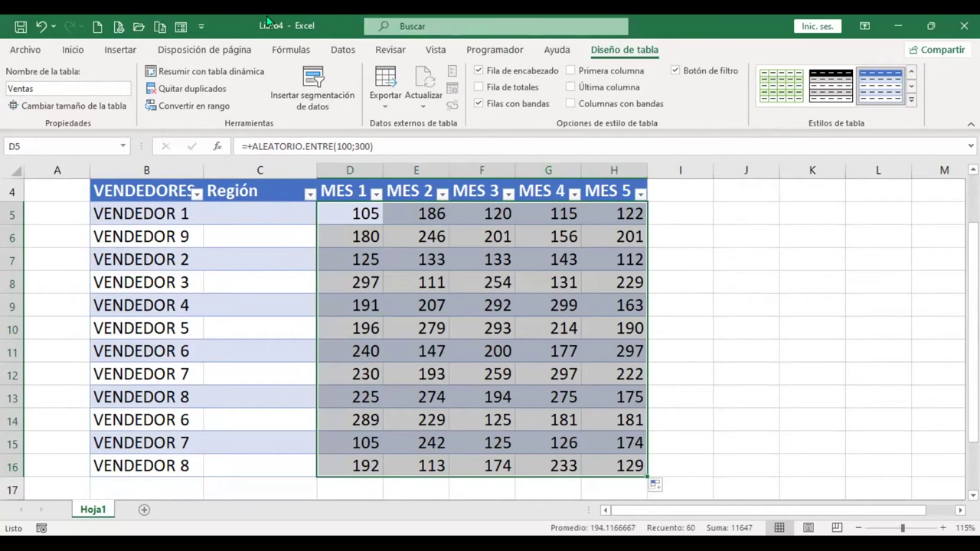
{"action": "left_click", "coordinate": [70, 49]}
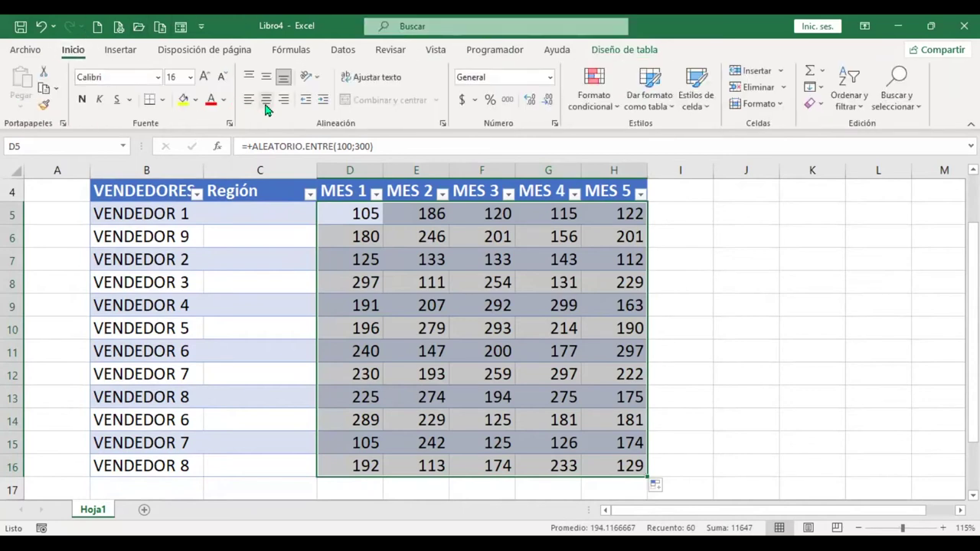
{"action": "left_click", "coordinate": [266, 101]}
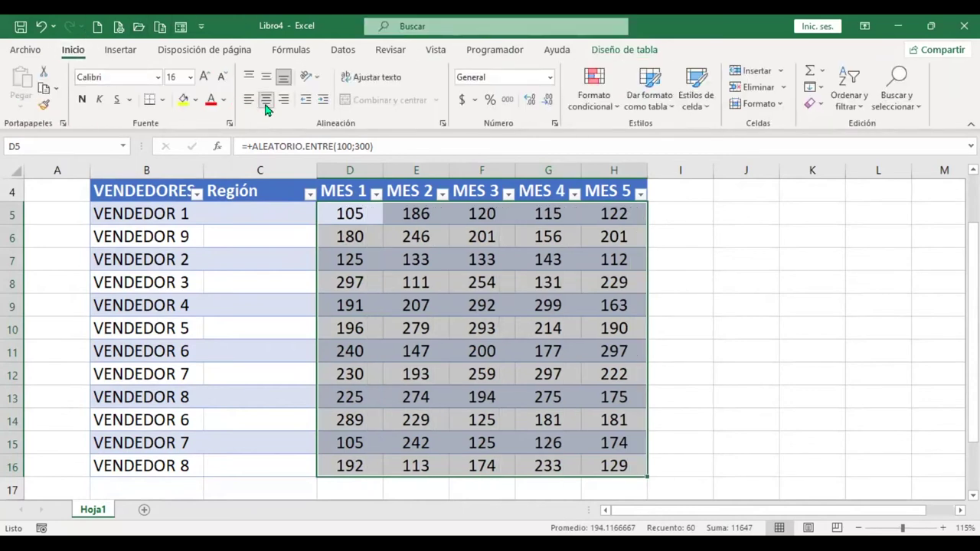
- Enter the regions Occidente for VENDEDOR 1 in C5 and Oriente for VENDEDOR 9 in C6
{"action": "left_click", "coordinate": [258, 213]}
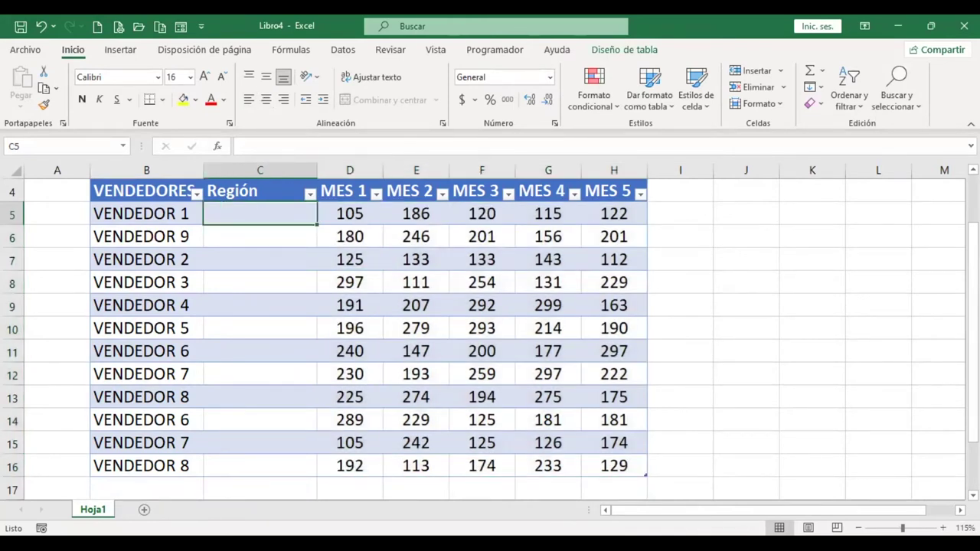
{"action": "type", "text": "o"}
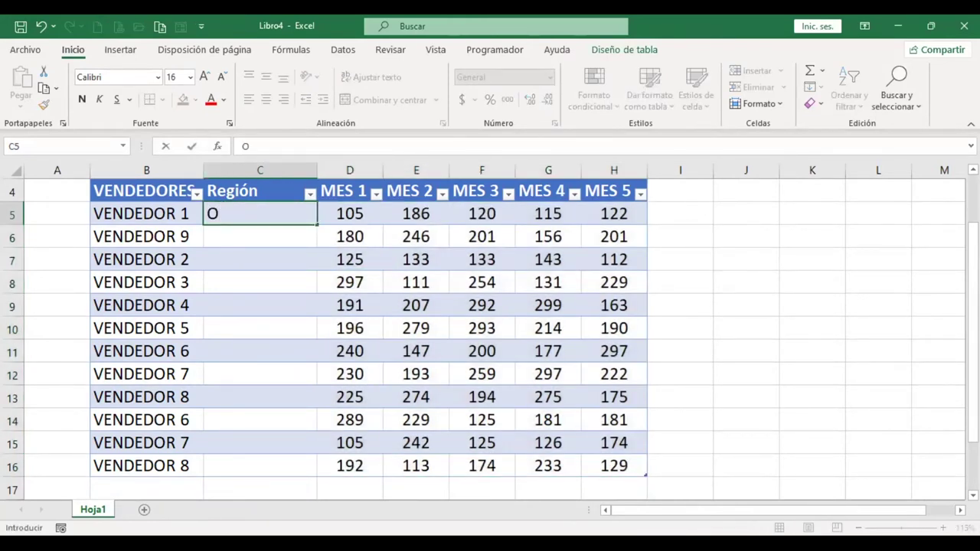
{"action": "type", "text": "ccidente"}
{"action": "key", "text": "Return"}
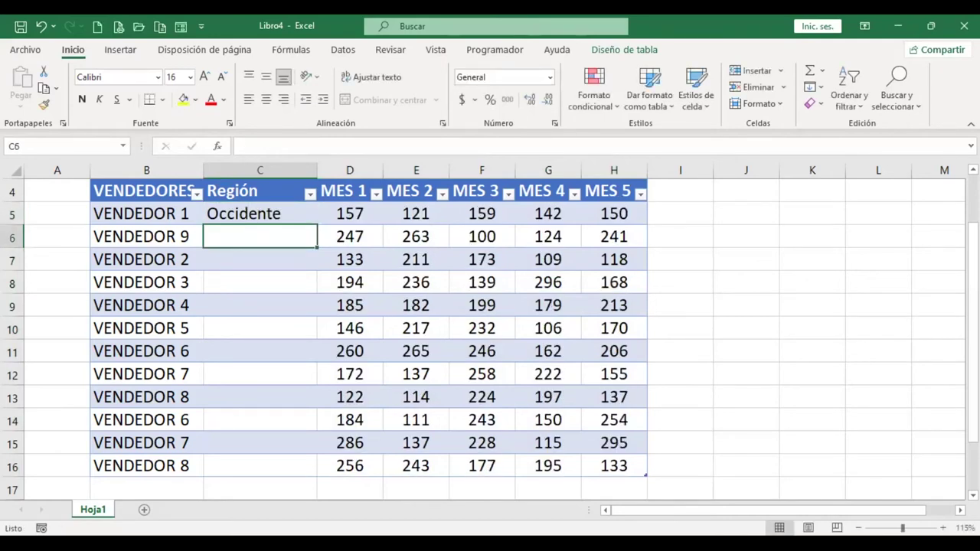
{"action": "type", "text": "Oriente"}
{"action": "key", "text": "BackSpace"}
{"action": "type", "text": "e"}
{"action": "key", "text": "Return"}
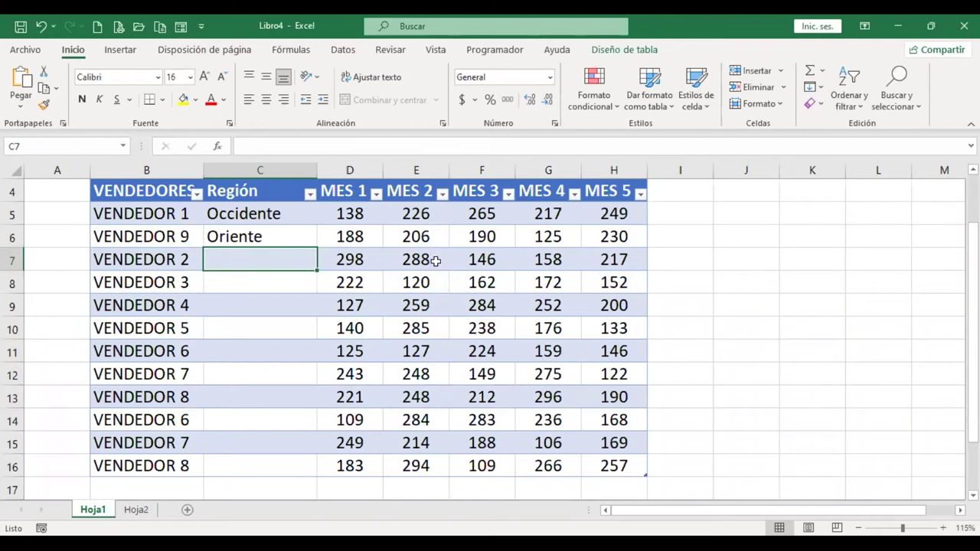
- Enter Centro as the region for VENDEDOR 2 in C7
{"action": "type", "text": "Cenntr"}
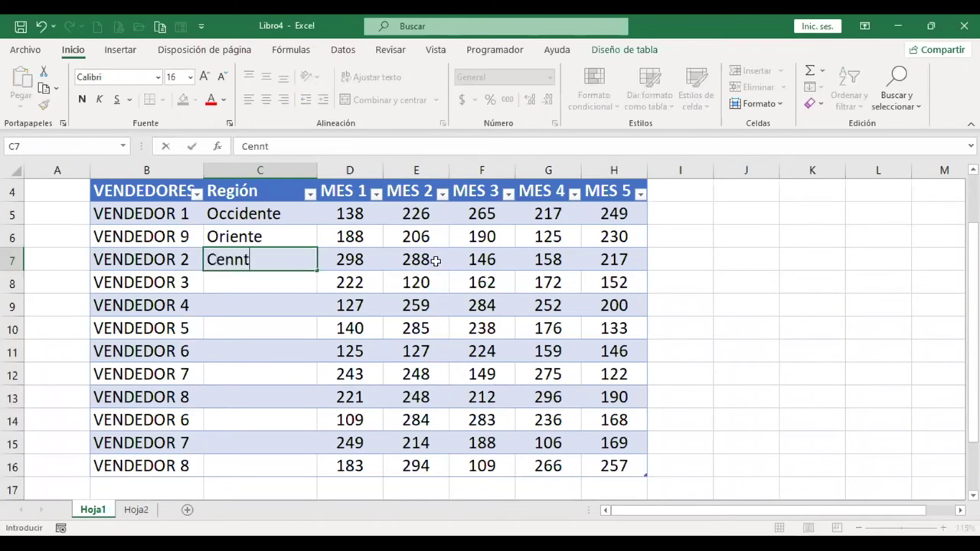
{"action": "key", "text": "BackSpace"}
{"action": "key", "text": "BackSpace"}
{"action": "key", "text": "BackSpace"}
{"action": "type", "text": "tro"}
{"action": "key", "text": "Return"}
- Enter Metropolitana as the region for VENDEDOR 3 in C8 and copy it to VENDEDOR 4 in C9
{"action": "type", "text": "Metropolitana"}
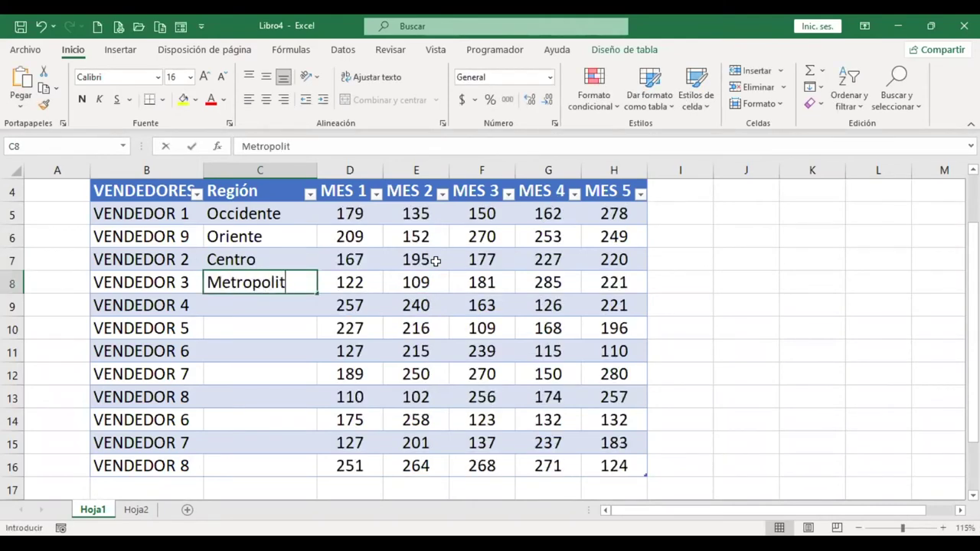
{"action": "key", "text": "ctrl+Return"}
{"action": "key", "text": "Down"}
{"action": "key", "text": "Up"}
{"action": "key", "text": "ctrl+c"}
{"action": "key", "text": "Down"}
{"action": "key", "text": "ctrl+v"}
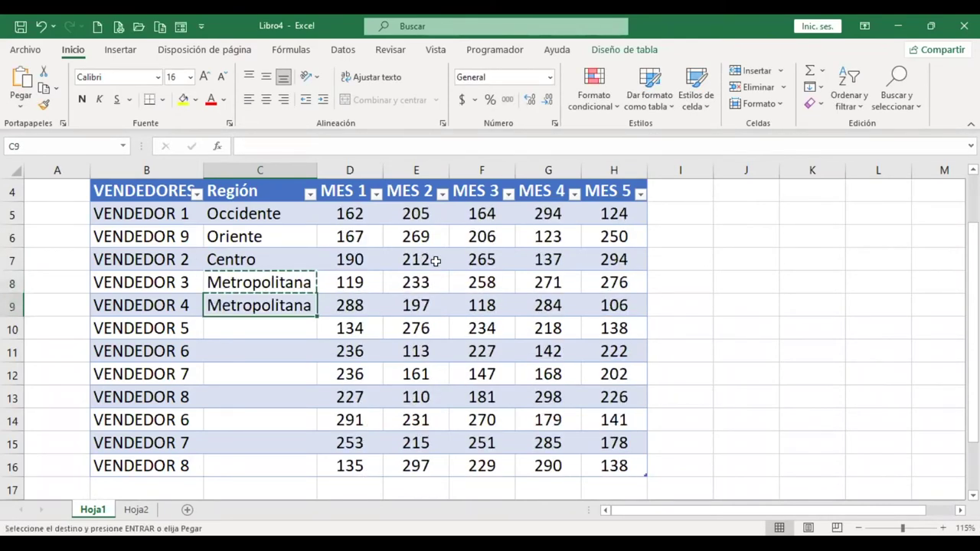
{"action": "key", "text": "Escape"}
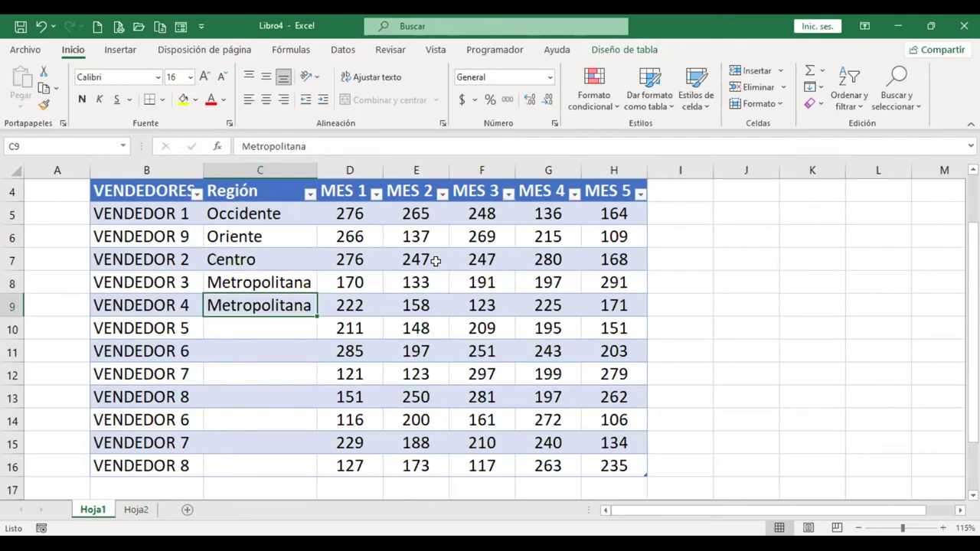
- Enter the regions Oriente, Occidente and Centro in C10, C11 and C12 for VENDEDOR 5 to VENDEDOR 7
{"action": "key", "text": "Down"}
{"action": "type", "text": "Oriente"}
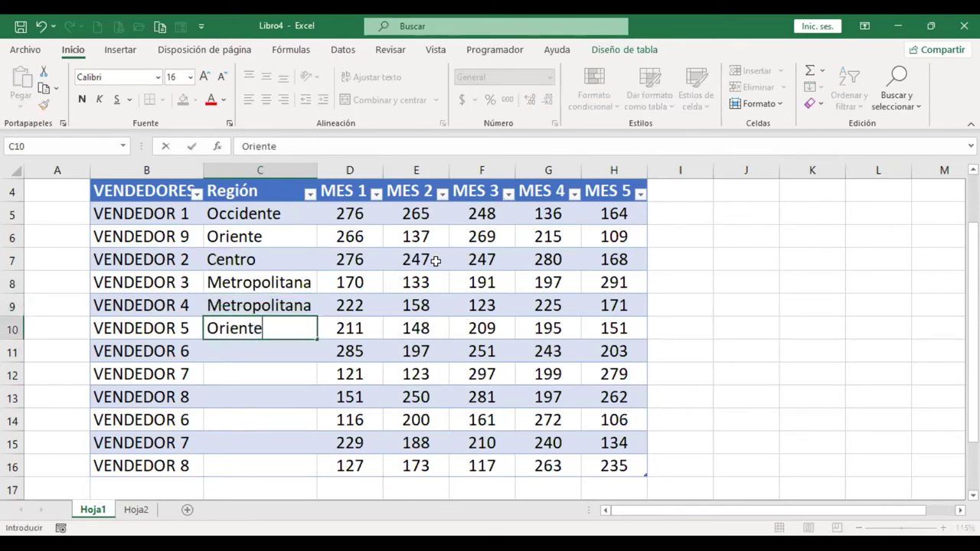
{"action": "key", "text": "Return"}
{"action": "type", "text": "Occidente"}
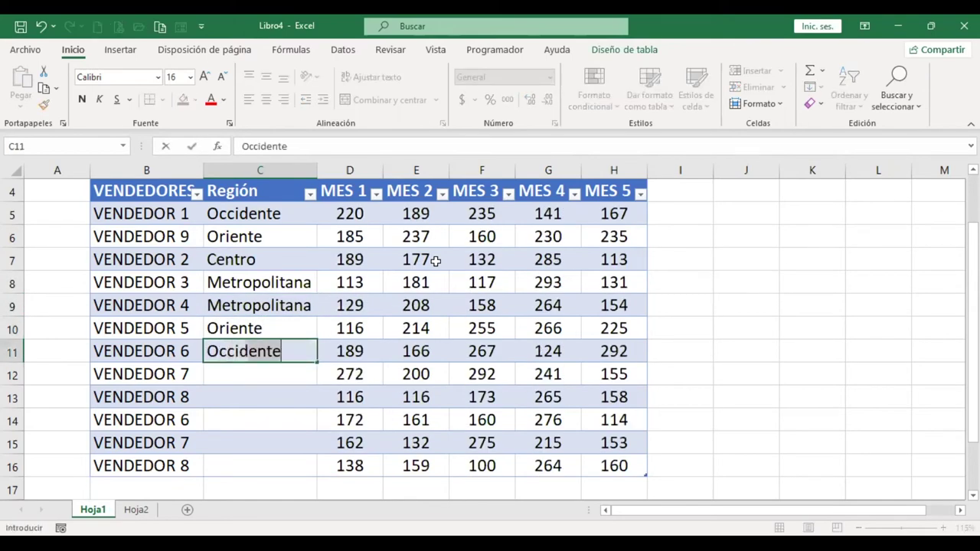
{"action": "key", "text": "Return"}
{"action": "type", "text": "Centro"}
{"action": "key", "text": "Return"}
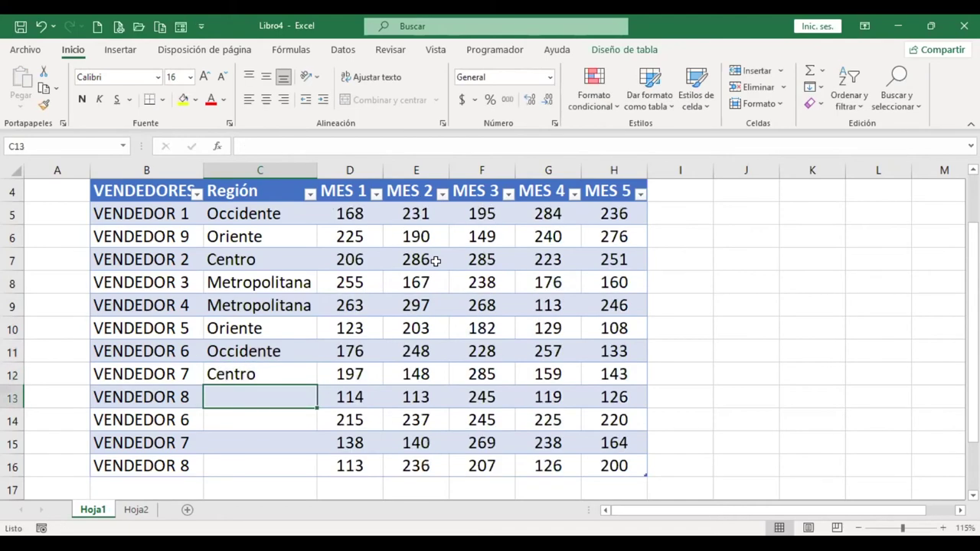
- Copy the Centro region from C12 into C13 for VENDEDOR 8
{"action": "key", "text": "Up"}
{"action": "key", "text": "ctrl+c"}
{"action": "key", "text": "Down"}
{"action": "key", "text": "Return"}
{"action": "key", "text": "Down"}
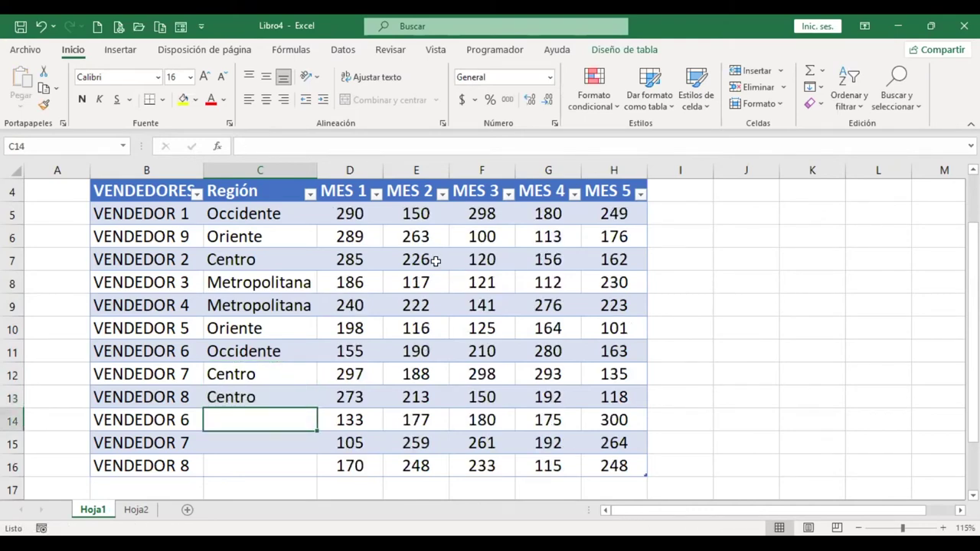
- Enter Norte as the region in C14 and copy it into C15
{"action": "type", "text": "Norte"}
{"action": "key", "text": "Return"}
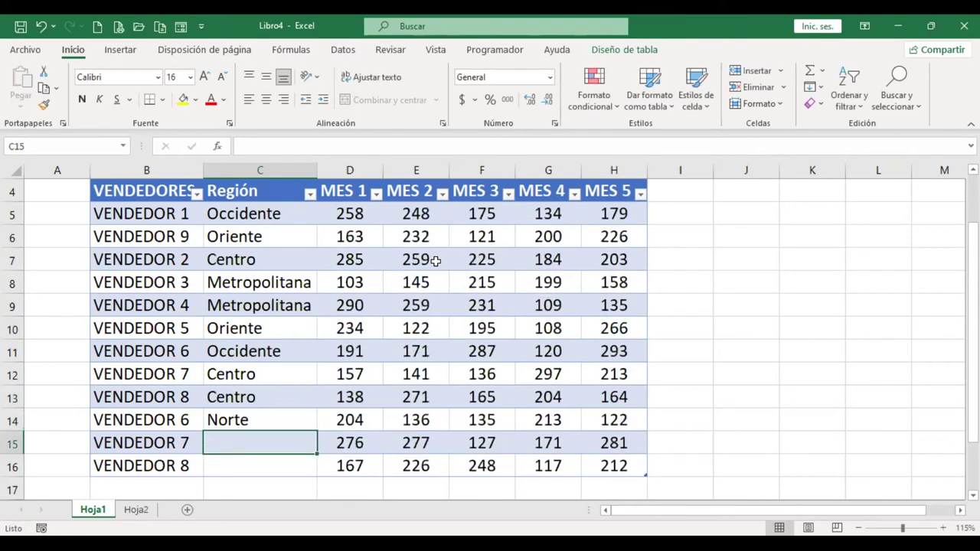
{"action": "key", "text": "Up"}
{"action": "key", "text": "ctrl+c"}
{"action": "key", "text": "Down"}
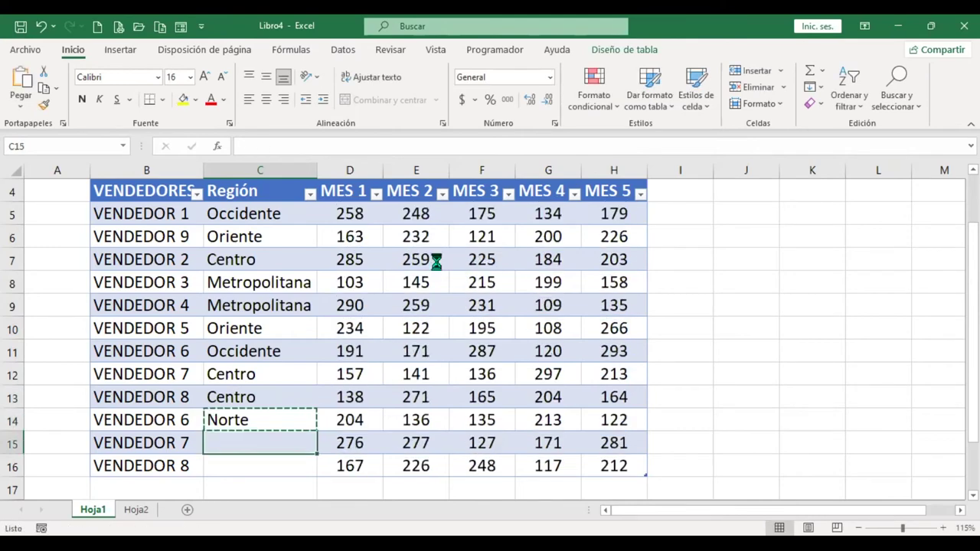
{"action": "key", "text": "Return"}
{"action": "key", "text": "Down"}
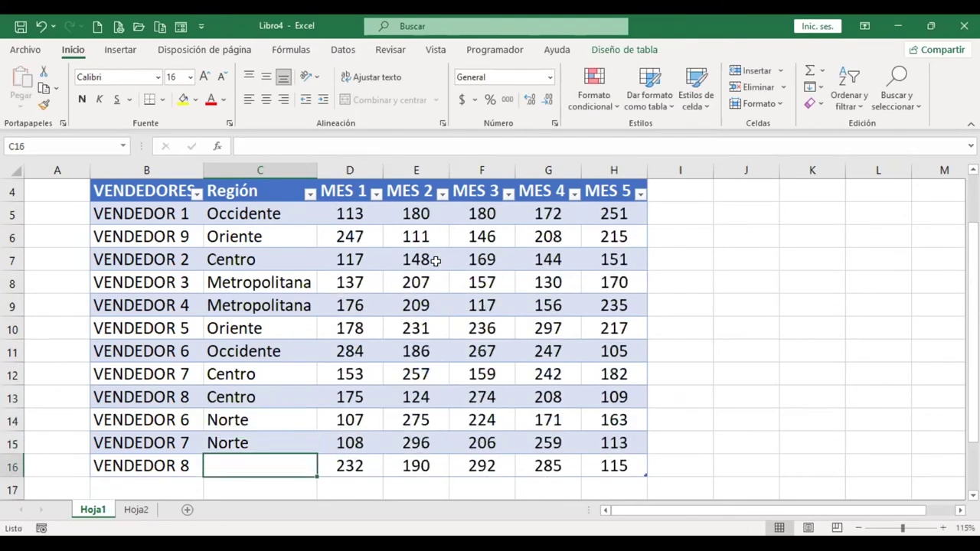
- Enter Centro as the region in C16 for the last VENDEDOR 8 row
{"action": "type", "text": "Cew"}
{"action": "key", "text": "BackSpace"}
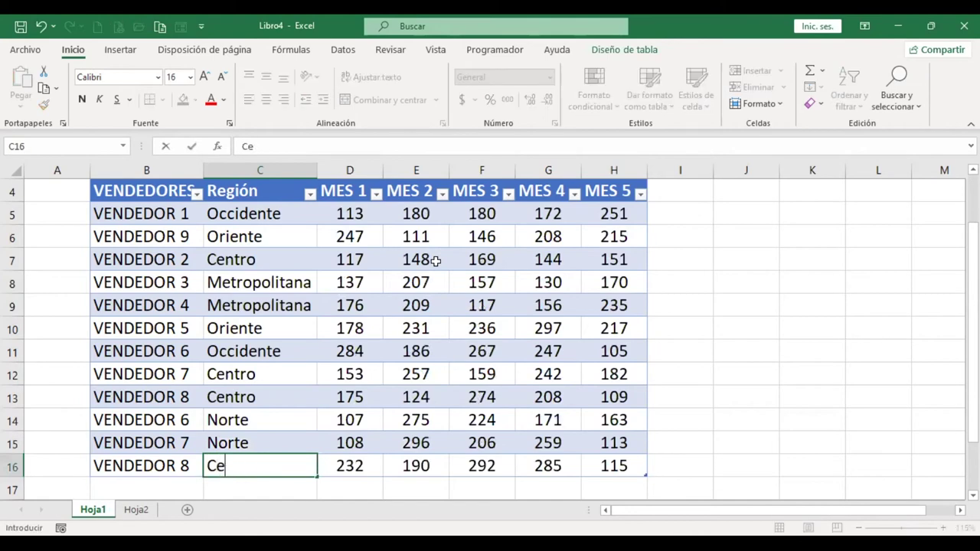
{"action": "type", "text": "ntr"}
{"action": "key", "text": "Return"}
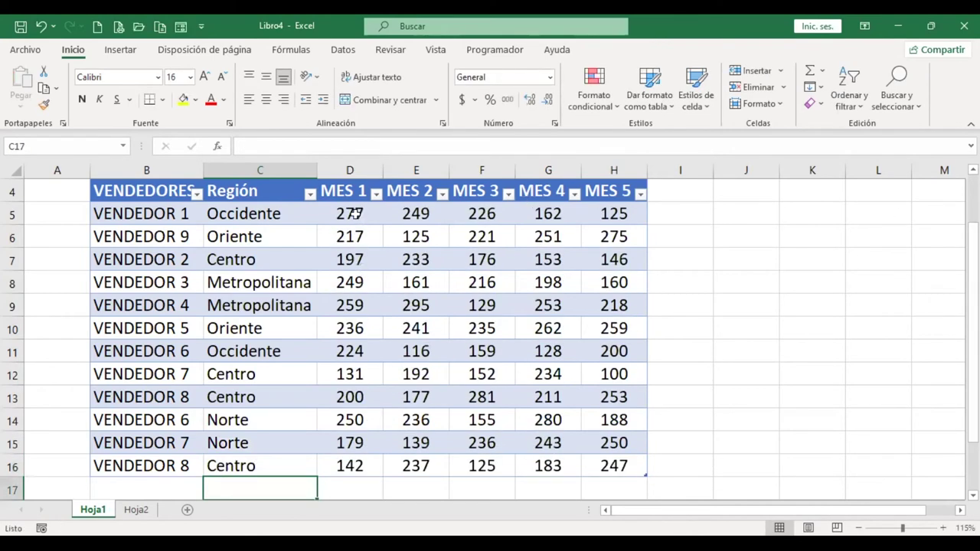
- Replace the random-number formulas in D5:H16 with their fixed values by copying the range and pasting values only over it
{"action": "left_click_drag", "start_coordinate": [355, 213], "coordinate": [613, 468]}
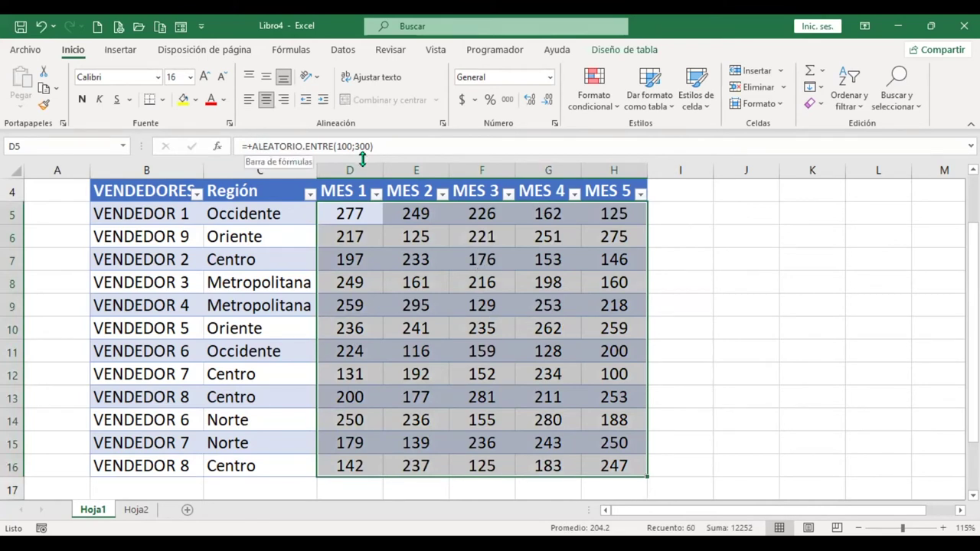
{"action": "key", "text": "ctrl+c"}
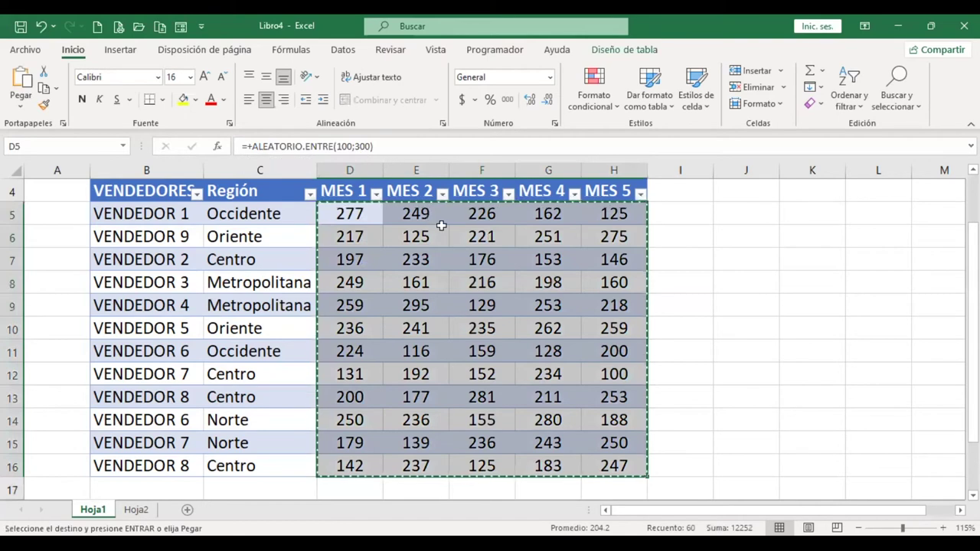
{"action": "right_click", "coordinate": [486, 296]}
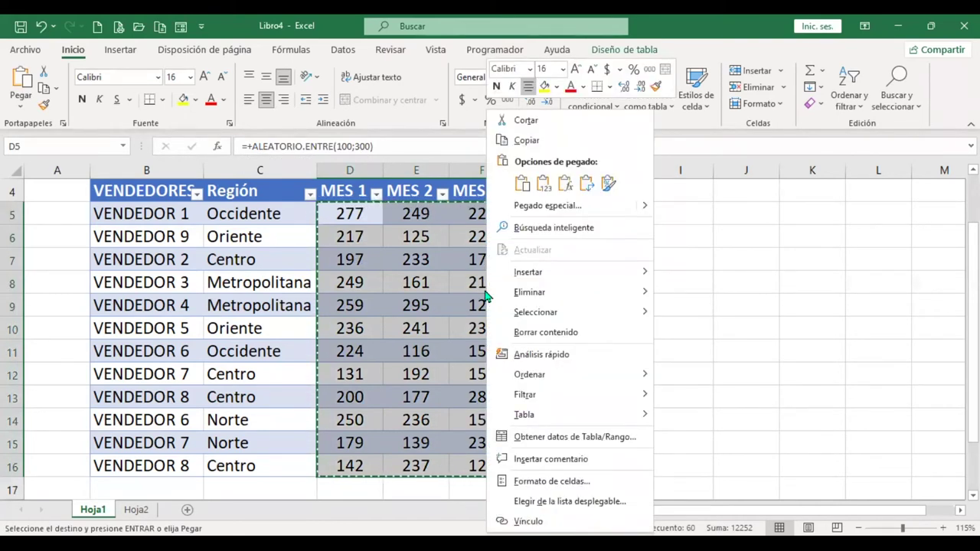
{"action": "left_click", "coordinate": [546, 189]}
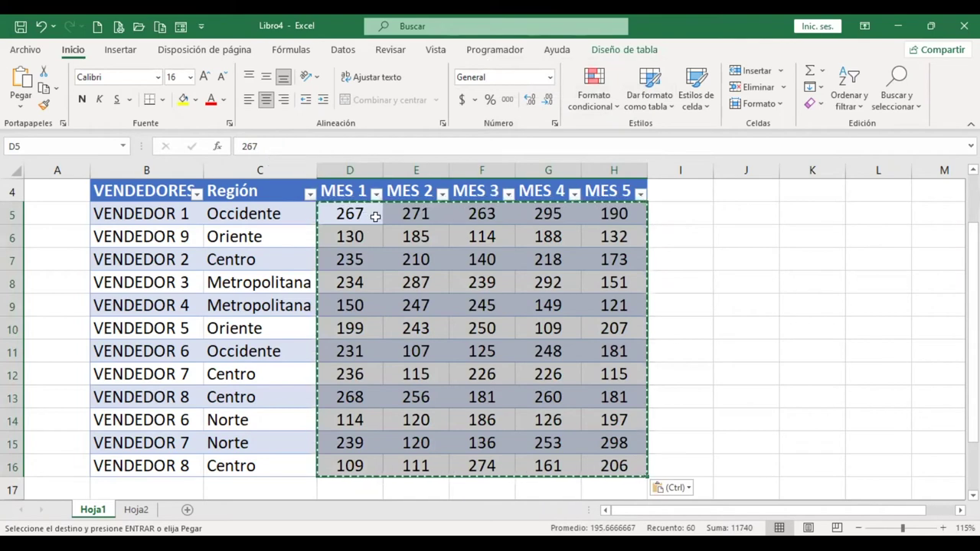
{"action": "left_click", "coordinate": [423, 254]}
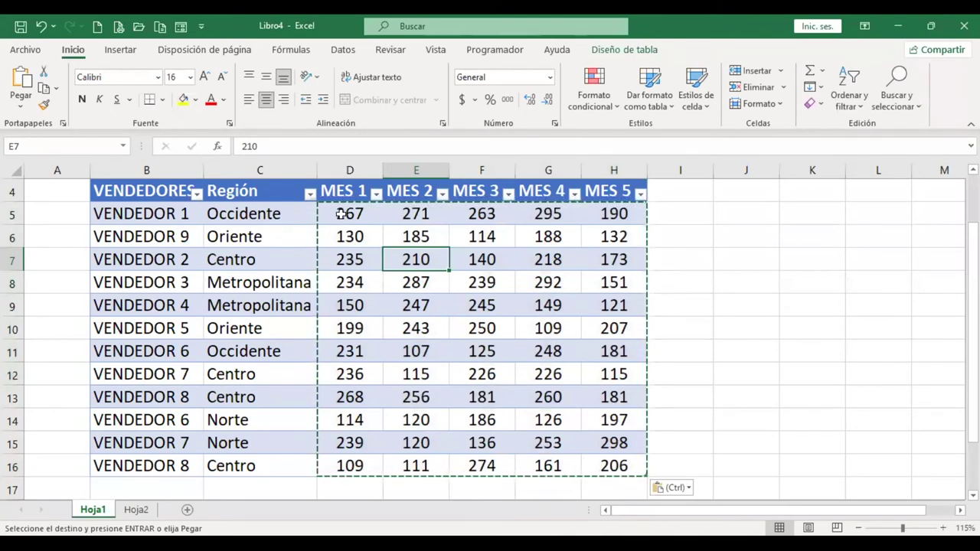
{"action": "key", "text": "Escape"}
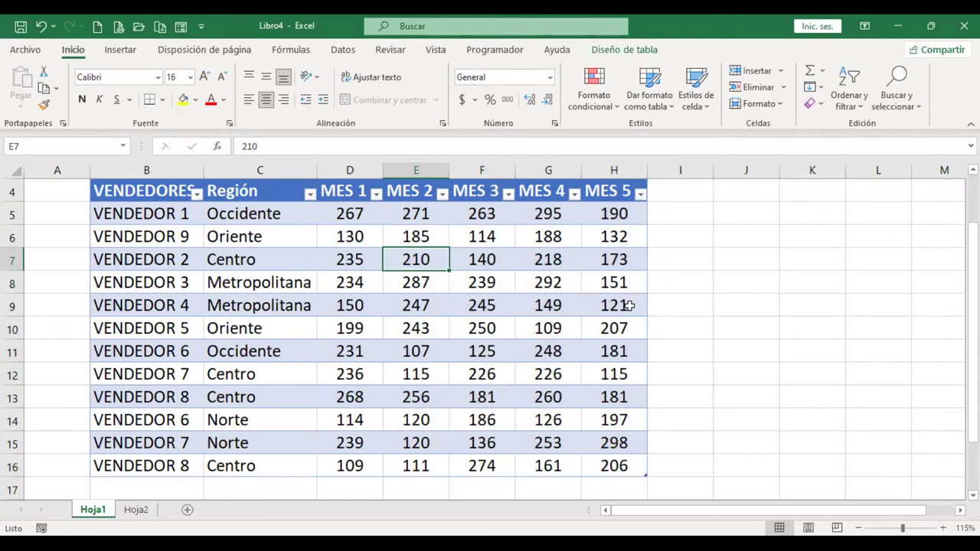
- Run Remove Duplicates on the Ventas table with all columns selected and the headers option kept on
{"action": "scroll", "coordinate": [596, 261], "scroll_direction": "up", "scroll_amount": 1}
{"action": "left_click", "coordinate": [626, 51]}
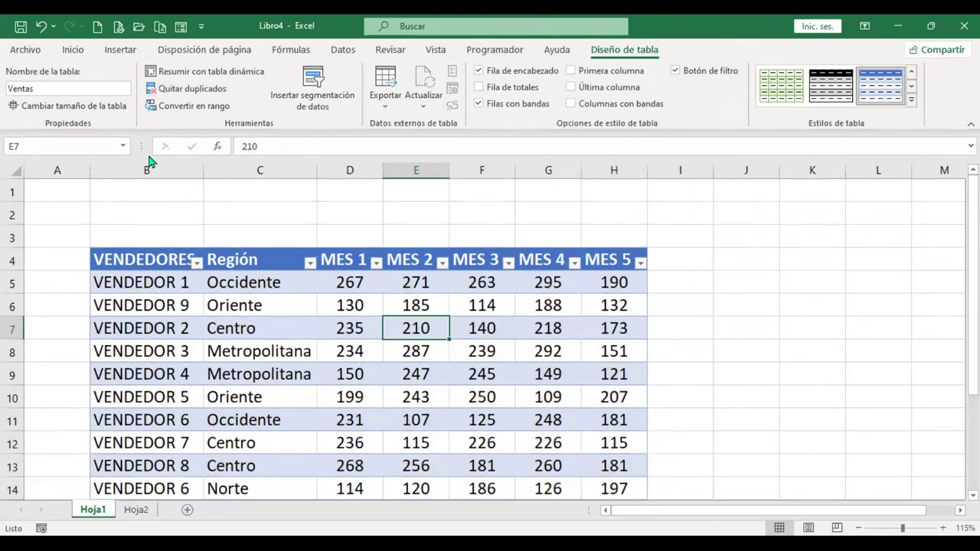
{"action": "left_click", "coordinate": [195, 89]}
{"action": "left_click", "coordinate": [503, 233]}
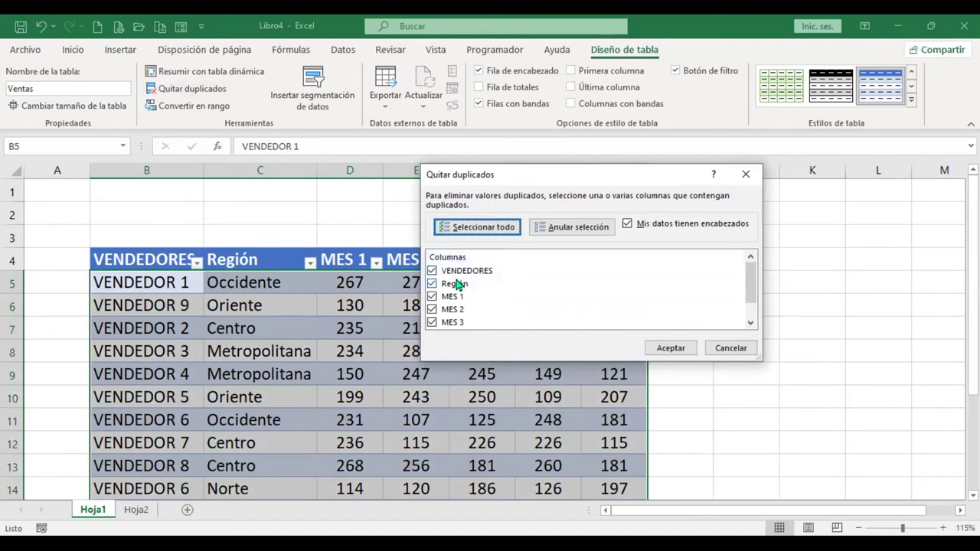
{"action": "left_click", "coordinate": [663, 349]}
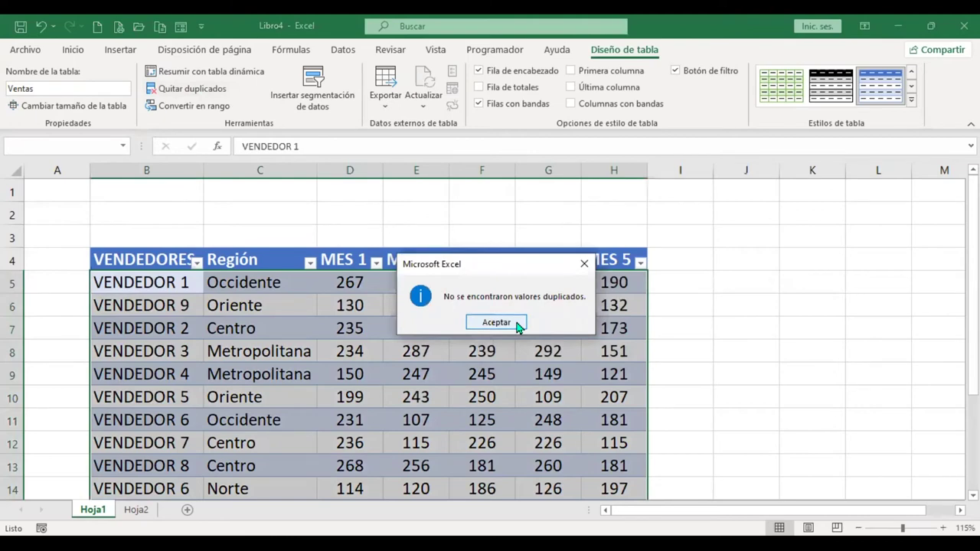
{"action": "left_click", "coordinate": [517, 327]}
{"action": "left_click", "coordinate": [416, 328]}
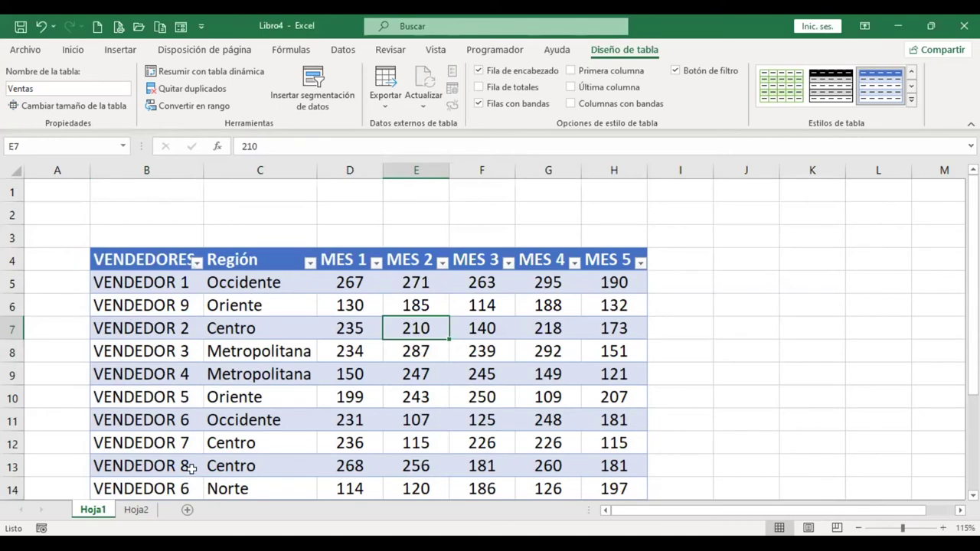
- Examine the VENDEDORES column for the repeated entries of VENDEDOR 6, VENDEDOR 7 and VENDEDOR 8
{"action": "scroll", "coordinate": [187, 467], "scroll_direction": "down", "scroll_amount": 2}
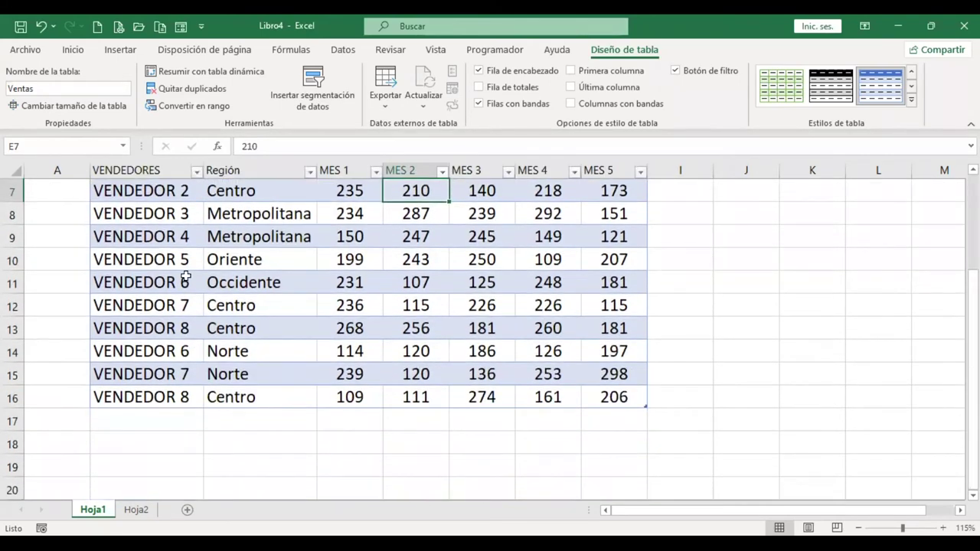
{"action": "left_click", "coordinate": [186, 280]}
{"action": "left_click", "coordinate": [186, 306]}
{"action": "scroll", "coordinate": [186, 306], "scroll_direction": "up", "scroll_amount": 2}
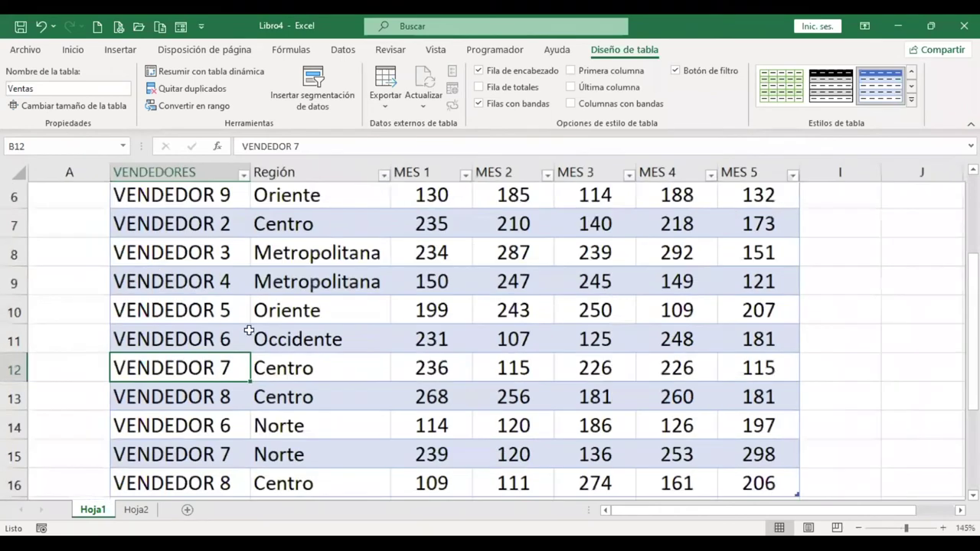
{"action": "scroll", "coordinate": [235, 389], "scroll_direction": "down", "scroll_amount": 1}
{"action": "left_click", "coordinate": [232, 345]}
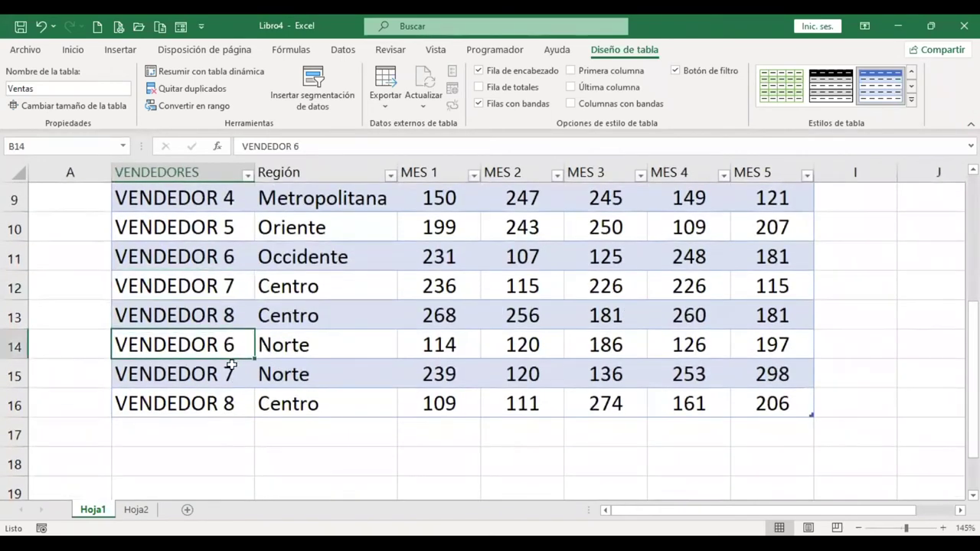
{"action": "left_click", "coordinate": [231, 374]}
{"action": "left_click", "coordinate": [230, 404]}
{"action": "scroll", "coordinate": [230, 403], "scroll_direction": "up", "scroll_amount": 1}
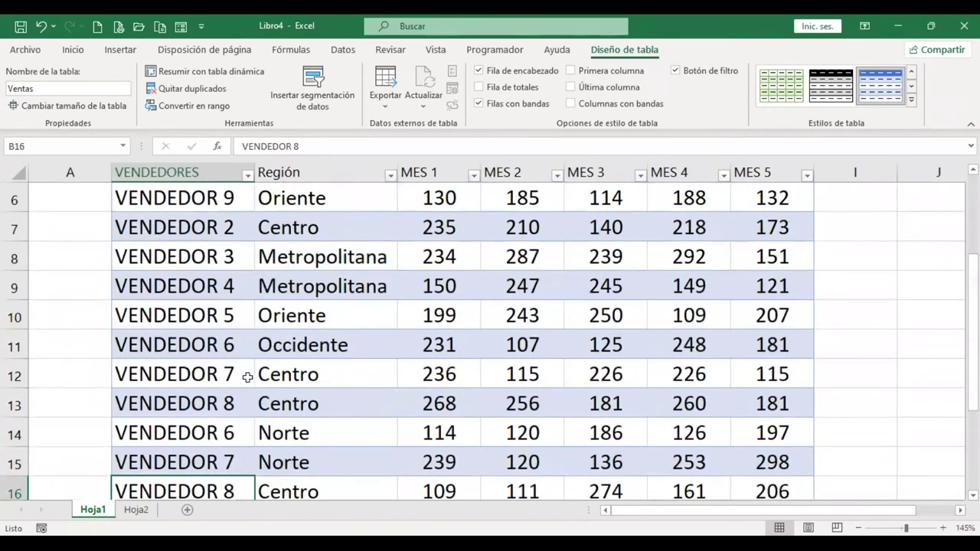
- Compare the region and monthly sales of the two VENDEDOR 6 rows, 11 and 14
{"action": "left_click", "coordinate": [208, 345]}
{"action": "left_click", "coordinate": [322, 345]}
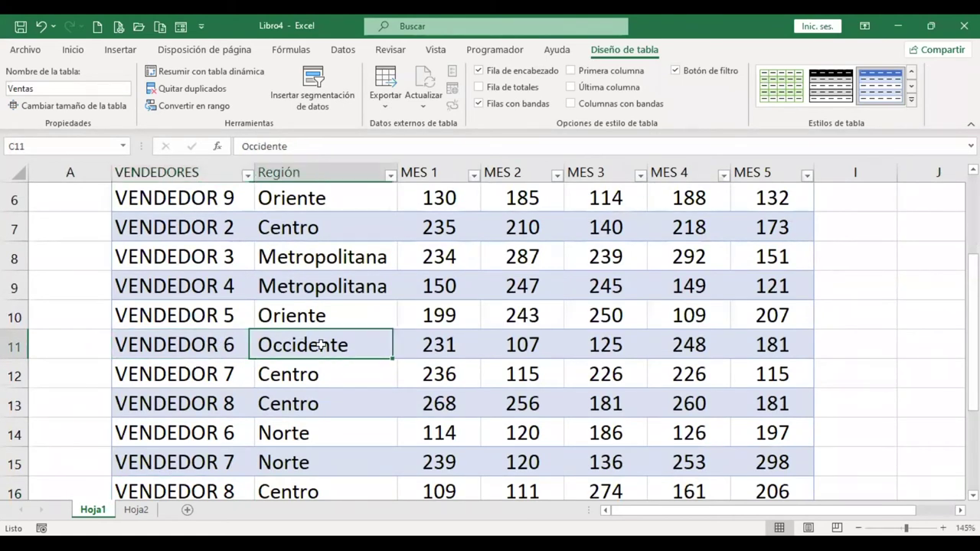
{"action": "left_click_drag", "start_coordinate": [437, 345], "coordinate": [582, 344]}
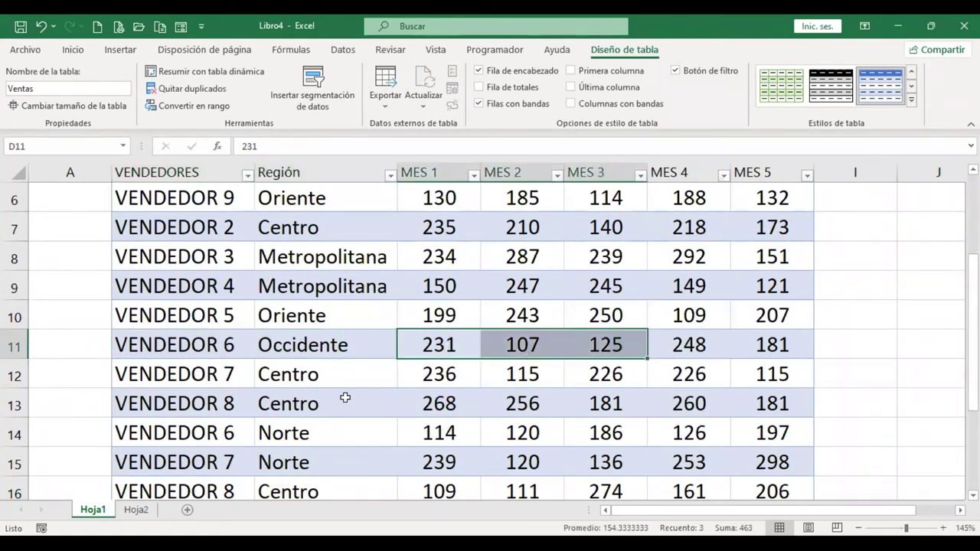
{"action": "left_click", "coordinate": [181, 435]}
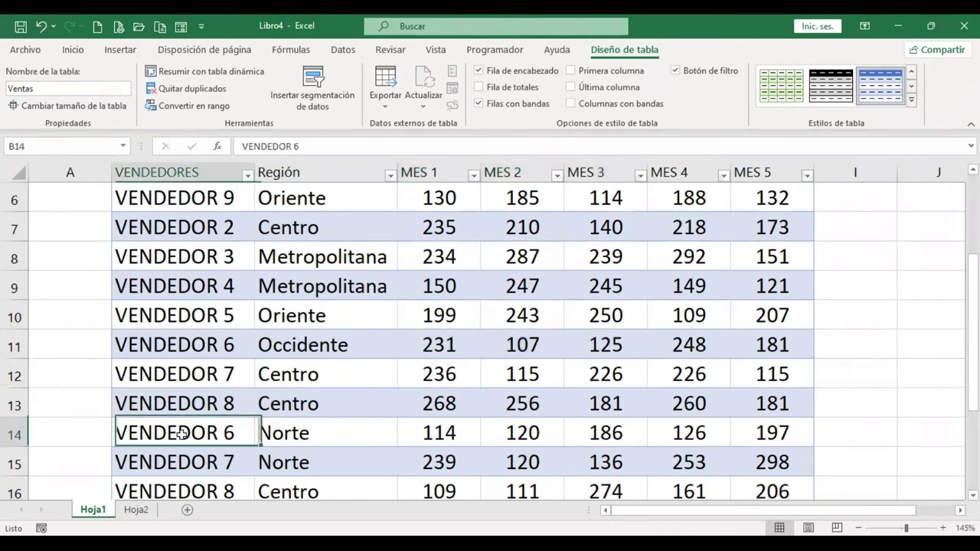
{"action": "left_click", "coordinate": [311, 433]}
{"action": "left_click_drag", "start_coordinate": [440, 433], "coordinate": [662, 426]}
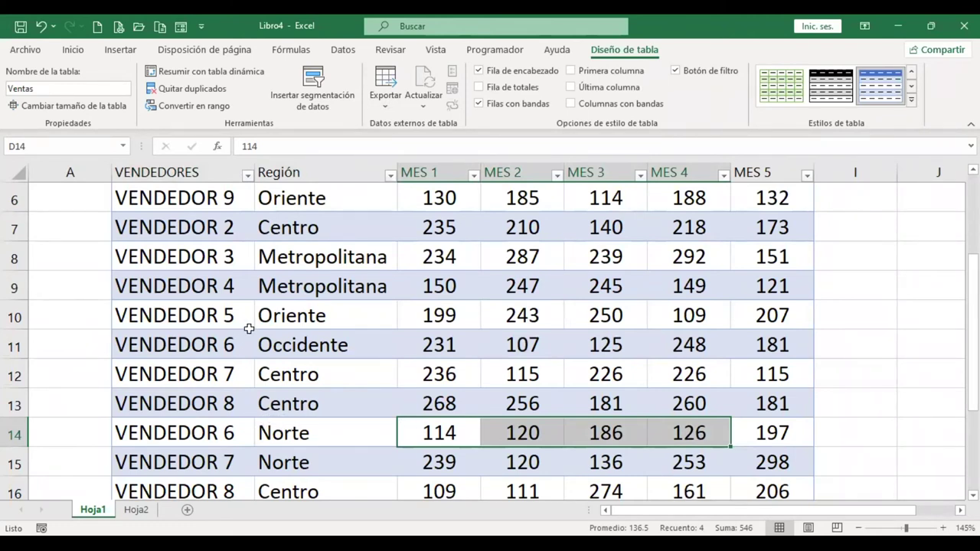
- Remove the duplicate rows of the table using only the VENDEDORES column as criterion, and undo the removal
{"action": "left_click", "coordinate": [192, 89]}
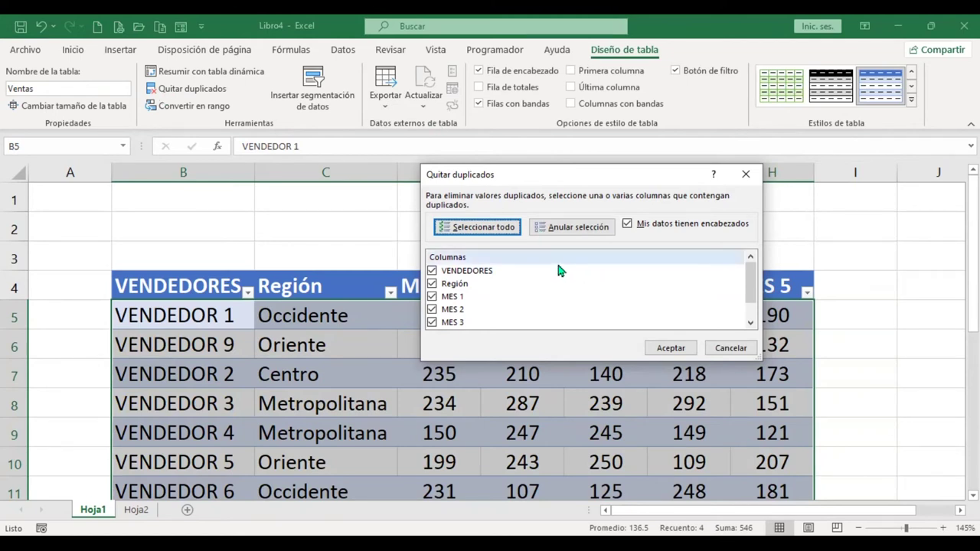
{"action": "left_click", "coordinate": [573, 227]}
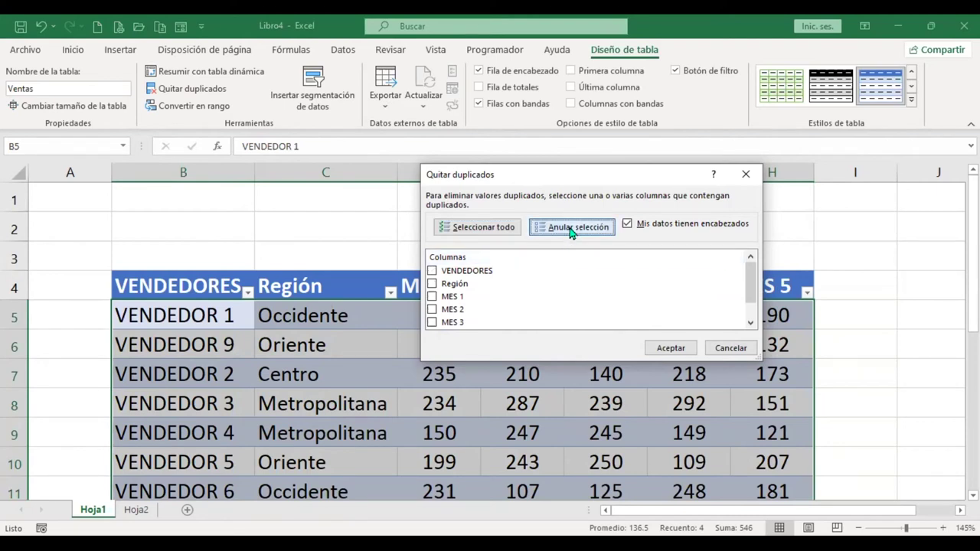
{"action": "left_click", "coordinate": [433, 272]}
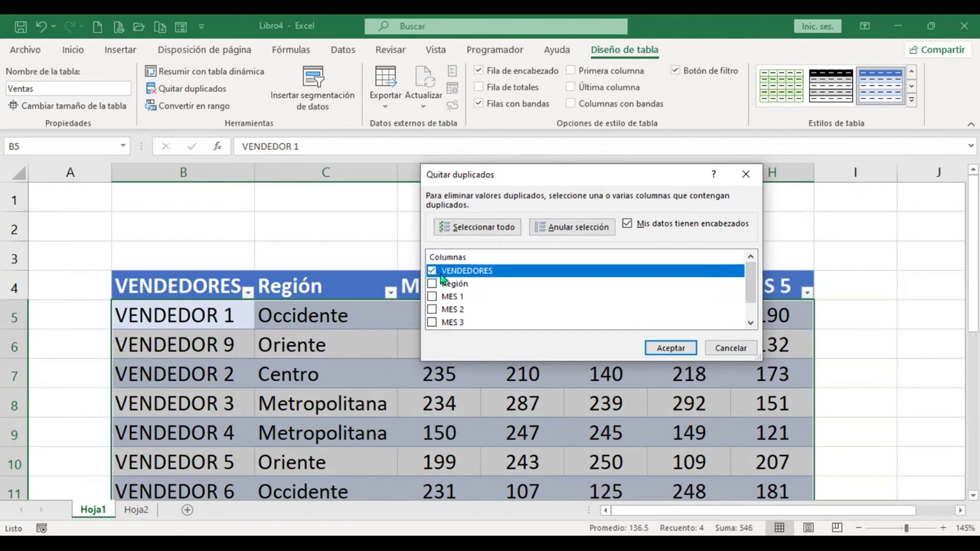
{"action": "left_click", "coordinate": [670, 349]}
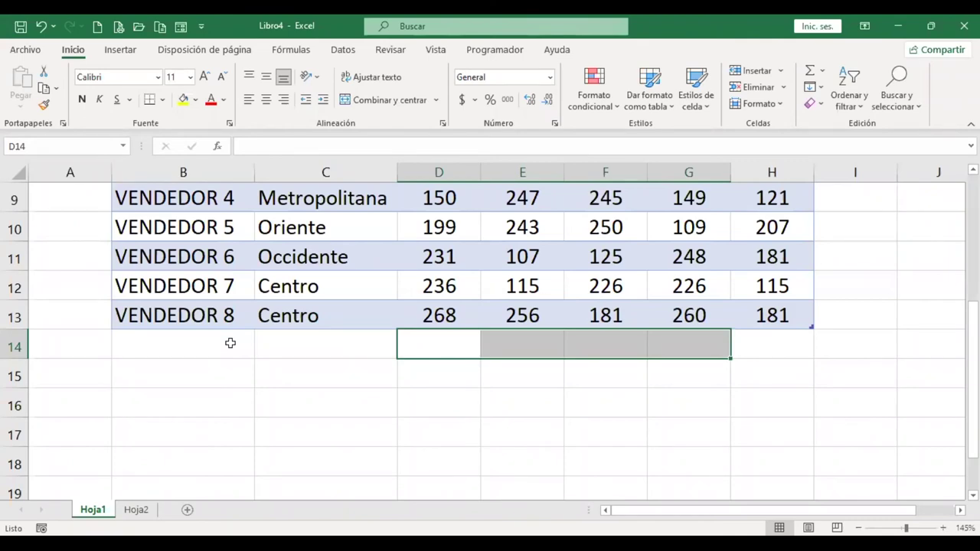
{"action": "key", "text": "ctrl+z"}
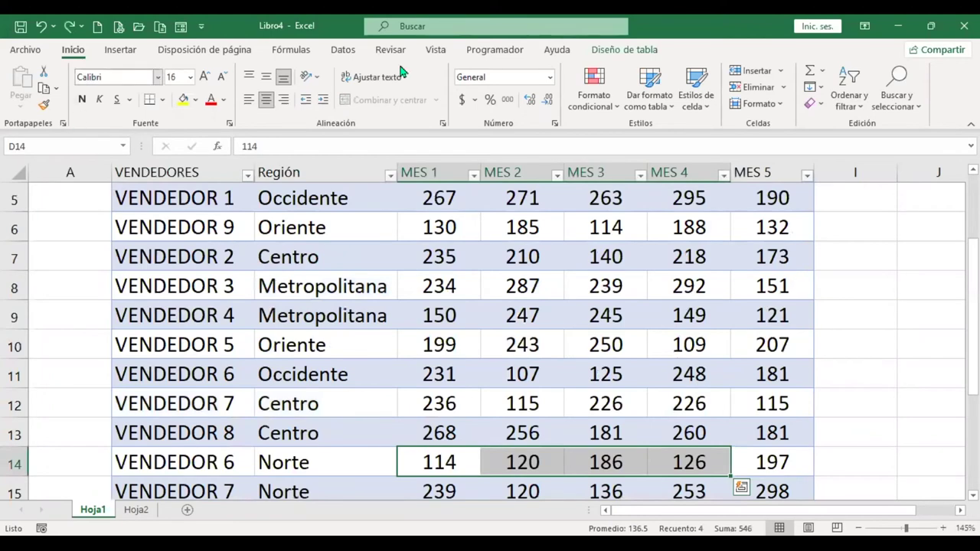
- Examine the cell range covered by the table and select all its data through the name Ventas
{"action": "left_click", "coordinate": [601, 50]}
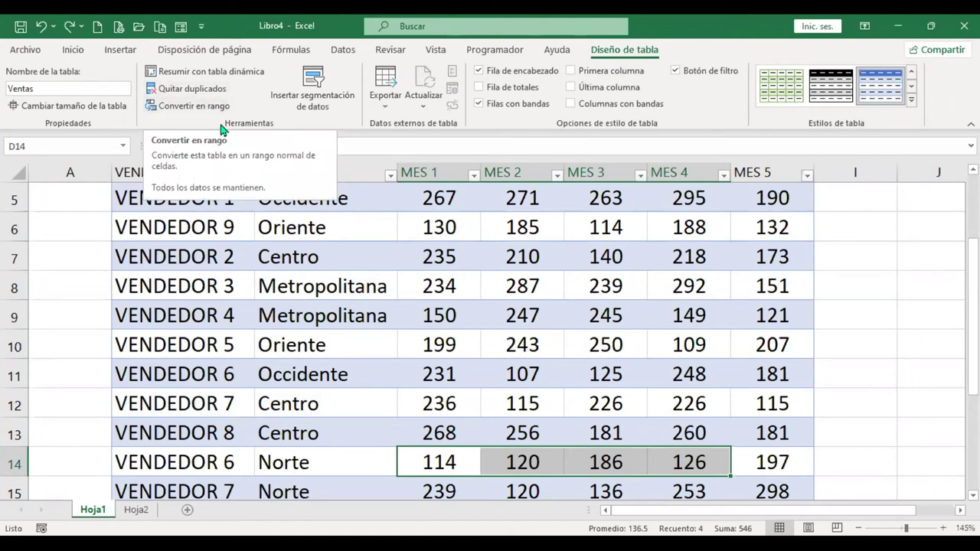
{"action": "left_click", "coordinate": [298, 193]}
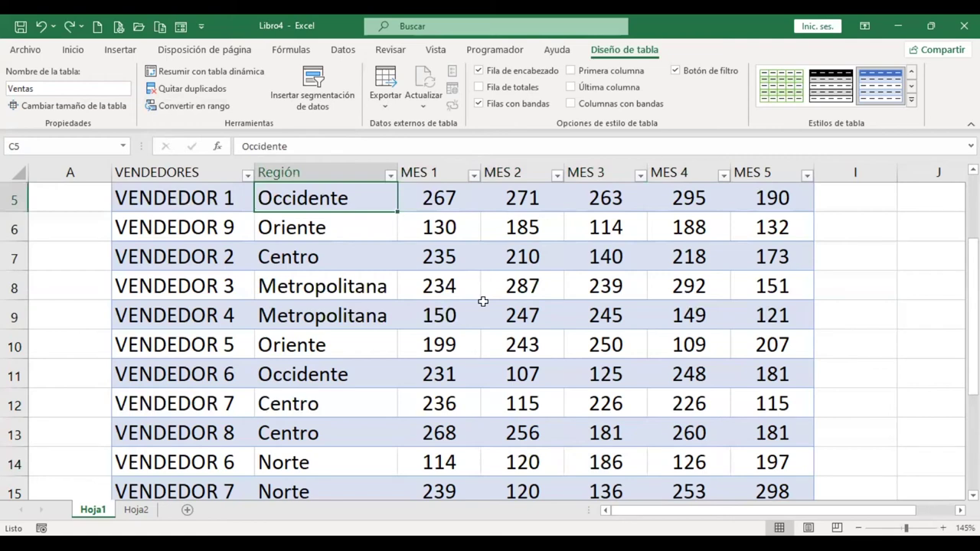
{"action": "scroll", "coordinate": [230, 201], "scroll_direction": "up", "scroll_amount": 1}
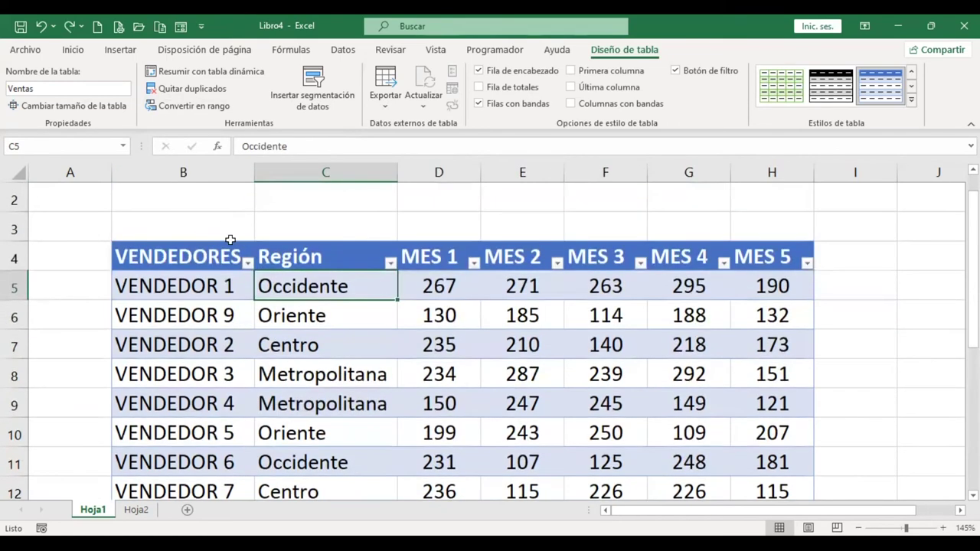
{"action": "left_click_drag", "start_coordinate": [201, 254], "coordinate": [711, 421]}
{"action": "scroll", "coordinate": [711, 421], "scroll_direction": "down", "scroll_amount": 1}
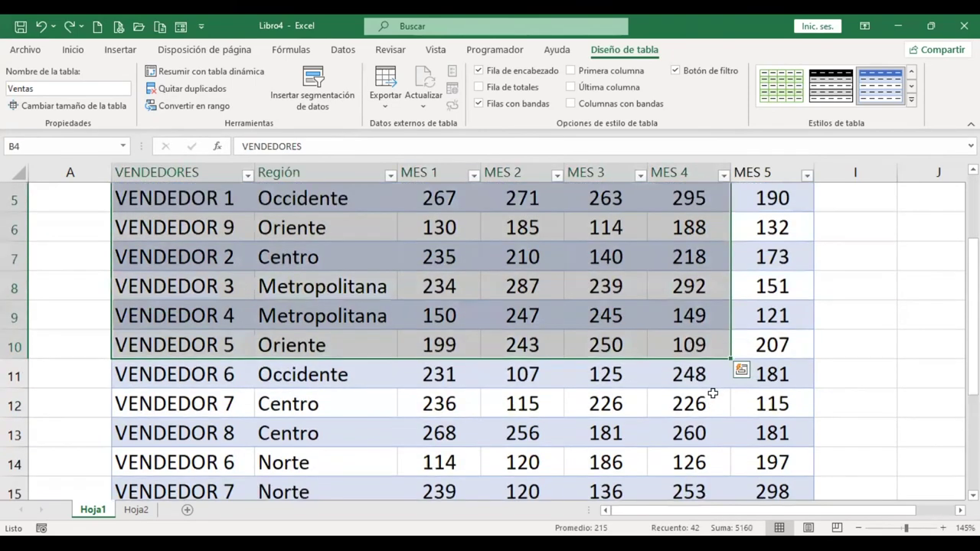
{"action": "left_click", "coordinate": [722, 407]}
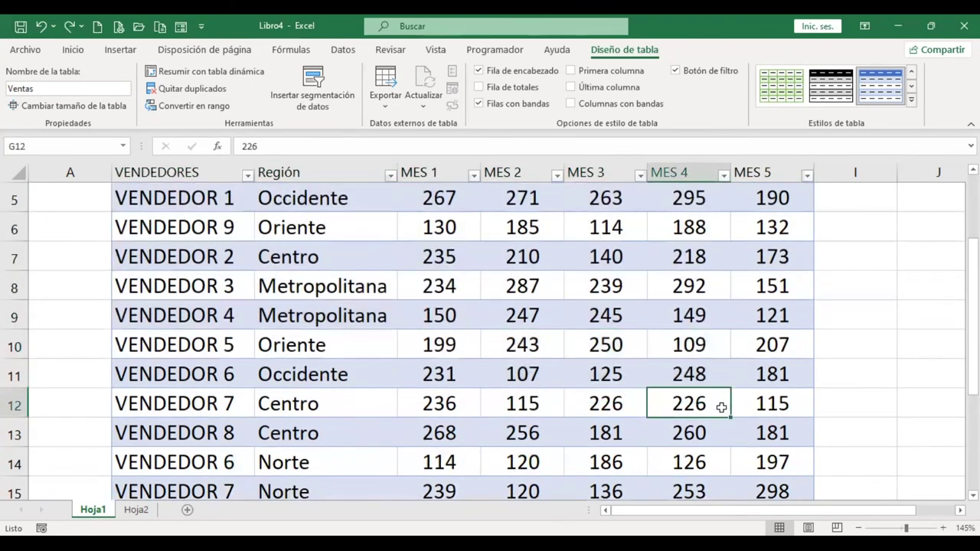
{"action": "key", "text": "ctrl+a"}
{"action": "left_click", "coordinate": [722, 407]}
{"action": "left_click", "coordinate": [123, 146]}
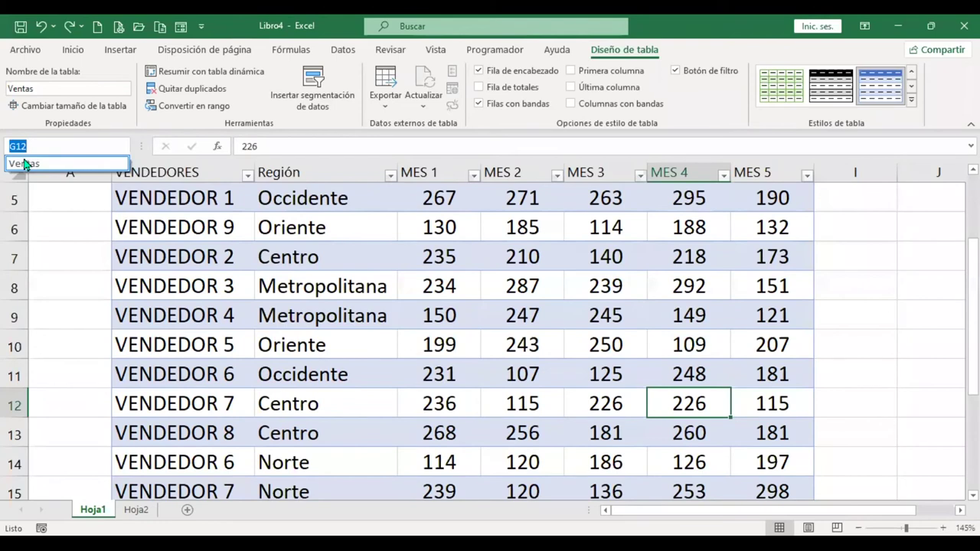
{"action": "left_click", "coordinate": [25, 163]}
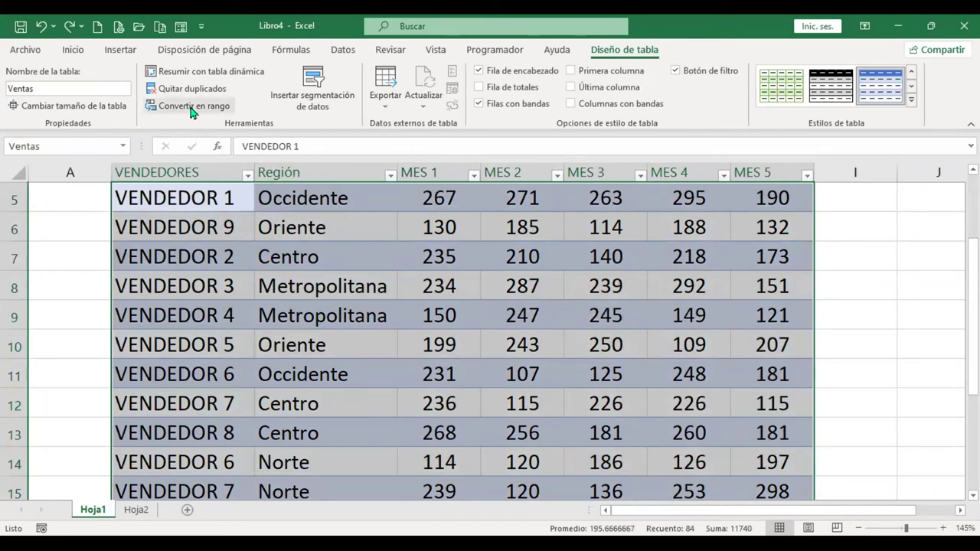
- Convert the Ventas table into a normal range of cells
{"action": "left_click", "coordinate": [312, 258]}
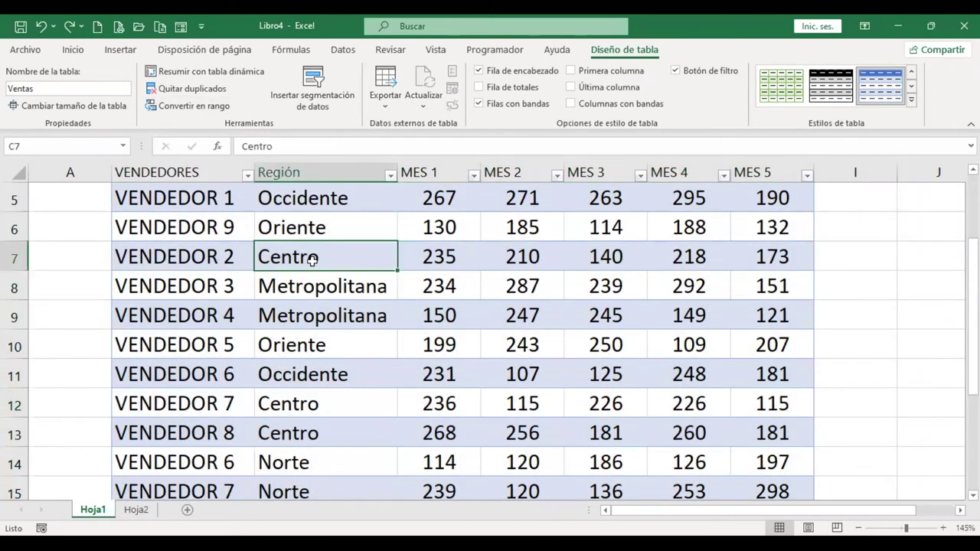
{"action": "left_click", "coordinate": [216, 110]}
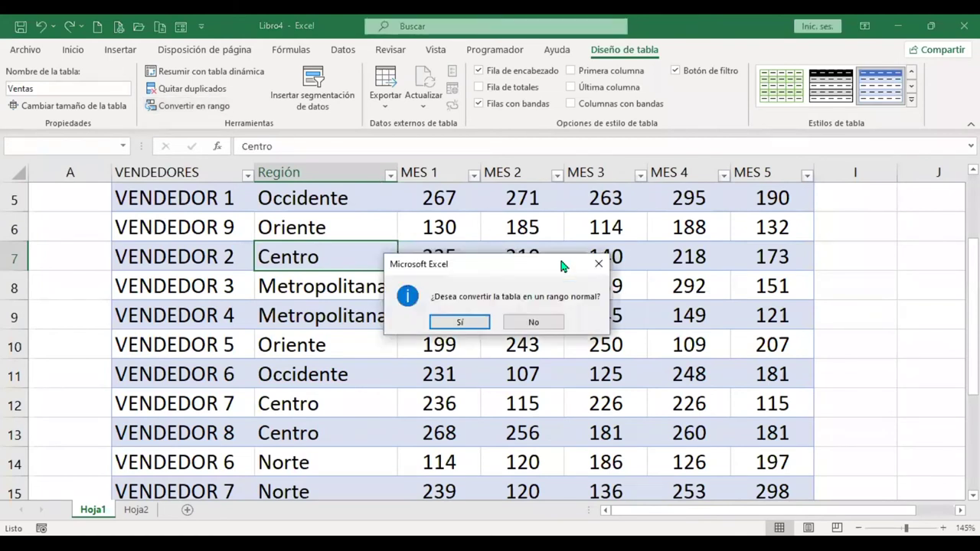
{"action": "left_click", "coordinate": [482, 323]}
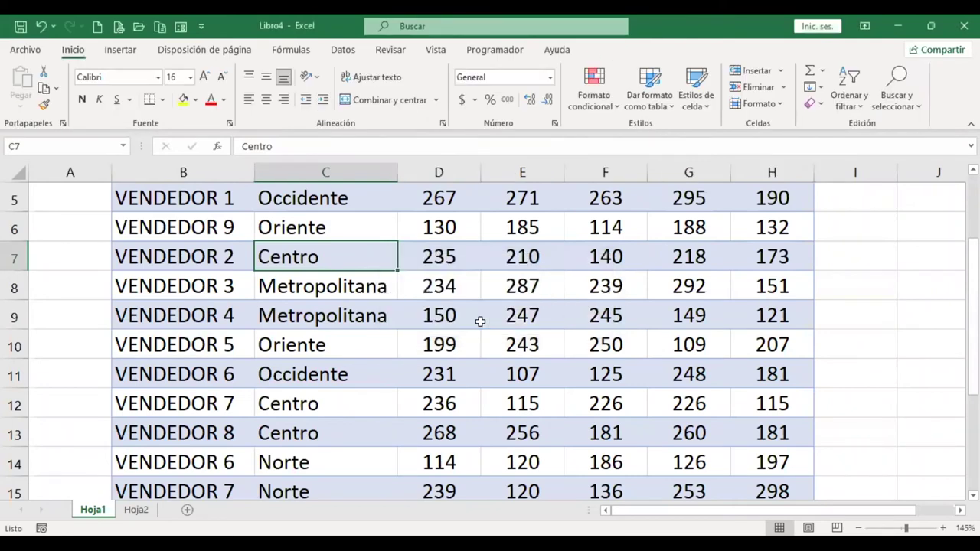
- Review the converted range from its headers to the last row, and undo the conversion to a normal range
{"action": "scroll", "coordinate": [580, 316], "scroll_direction": "up", "scroll_amount": 2}
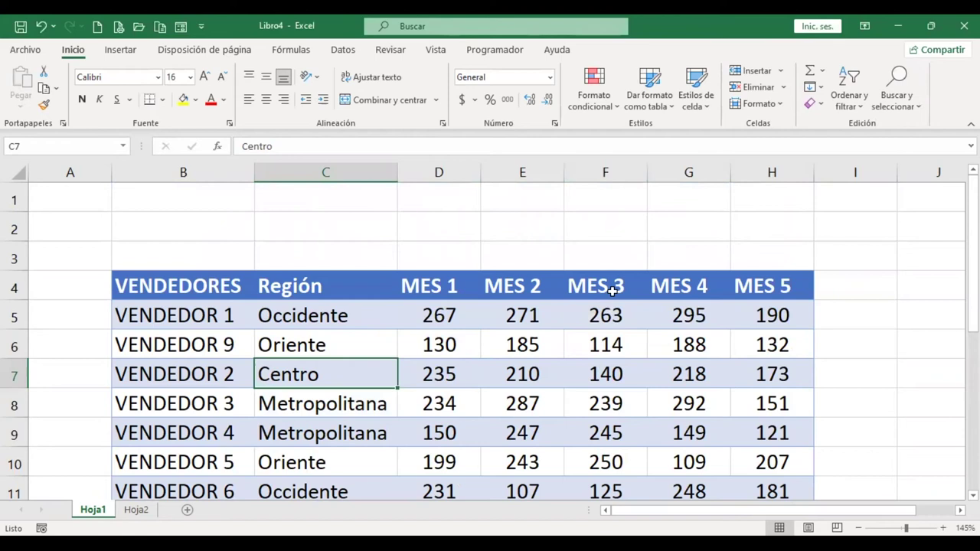
{"action": "left_click", "coordinate": [613, 291]}
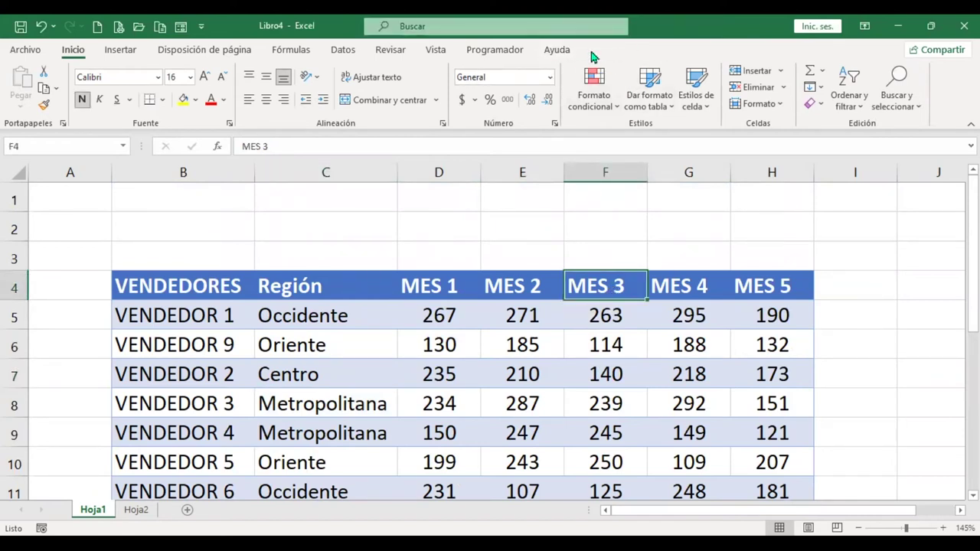
{"action": "scroll", "coordinate": [547, 416], "scroll_direction": "down", "scroll_amount": 2}
{"action": "left_click", "coordinate": [608, 390]}
{"action": "scroll", "coordinate": [477, 393], "scroll_direction": "down", "scroll_amount": 1}
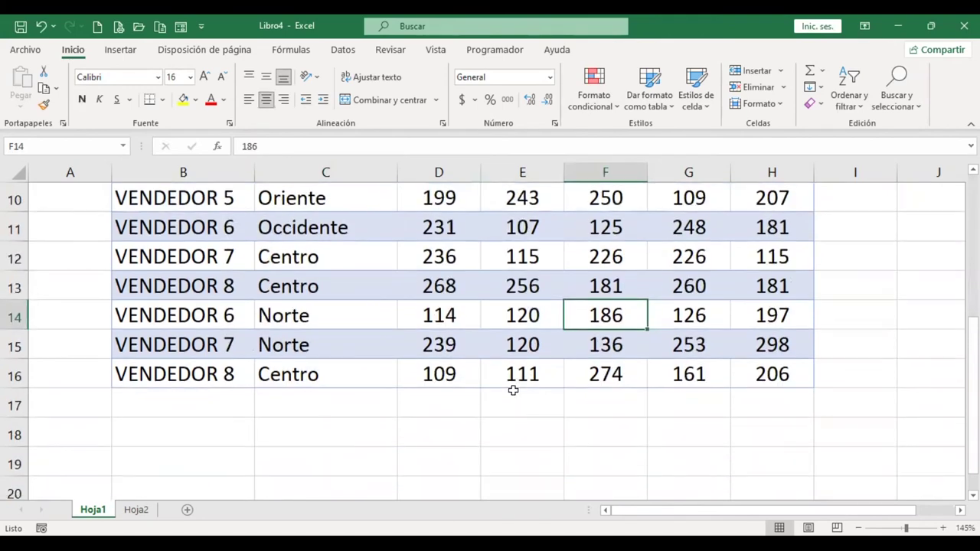
{"action": "scroll", "coordinate": [481, 362], "scroll_direction": "up", "scroll_amount": 1}
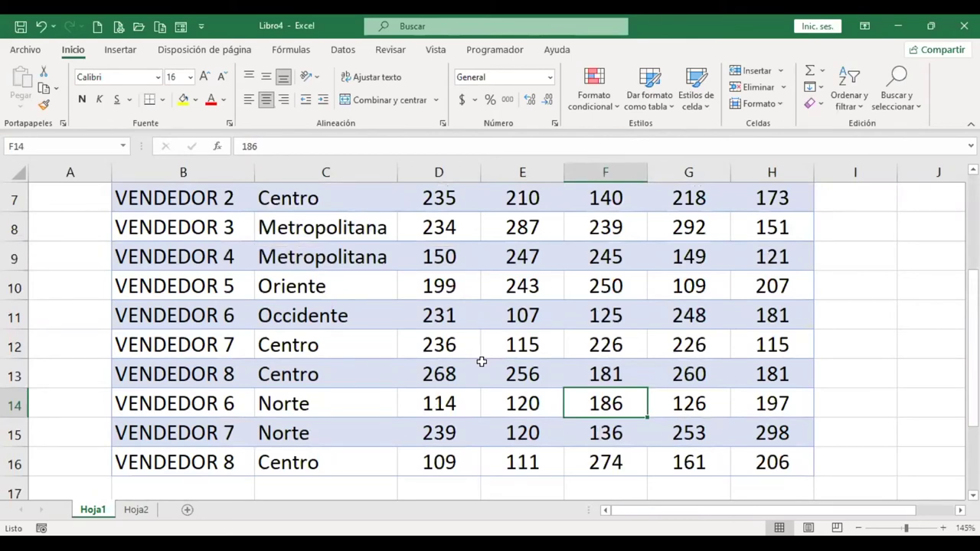
{"action": "scroll", "coordinate": [481, 361], "scroll_direction": "up", "scroll_amount": 2}
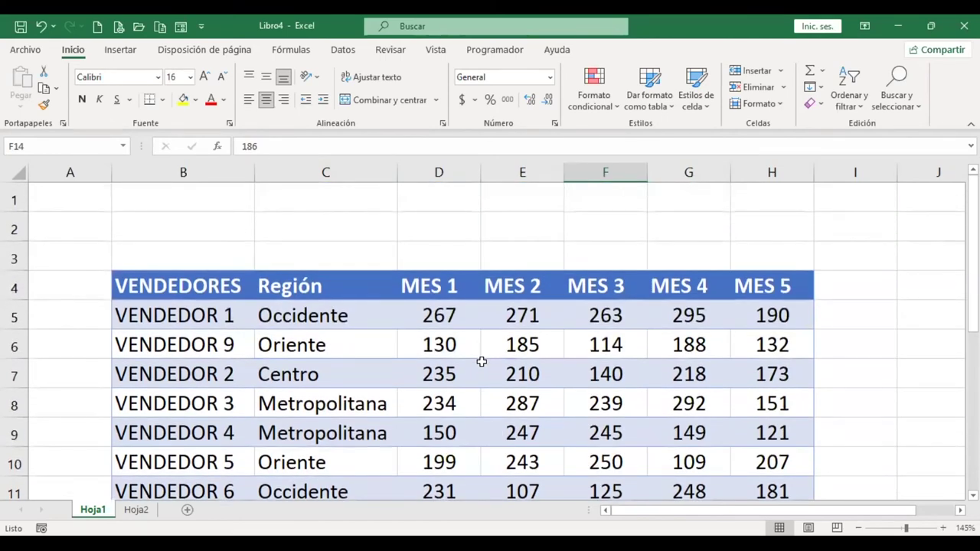
{"action": "key", "text": "ctrl+z"}
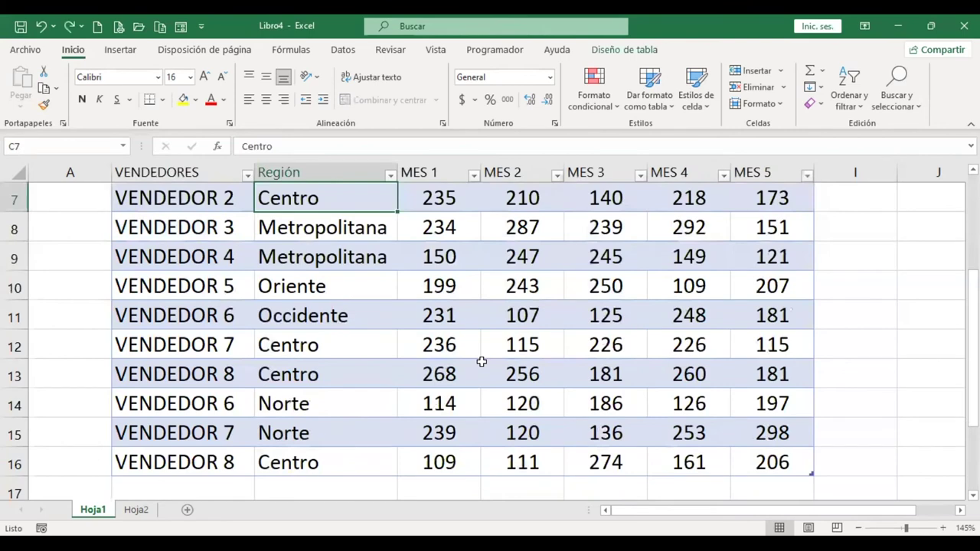
{"action": "scroll", "coordinate": [481, 361], "scroll_direction": "up", "scroll_amount": 2}
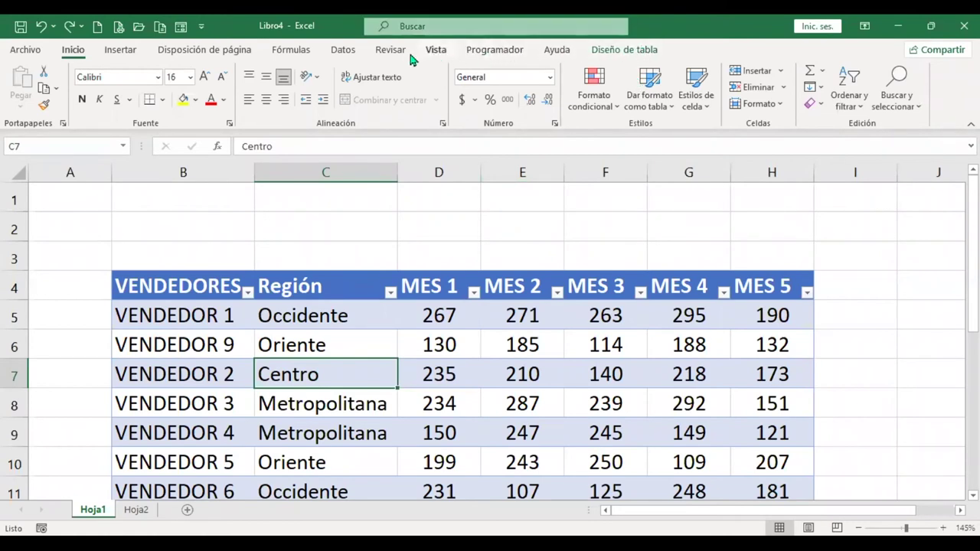
- Insert a slicer for the Región column of the Ventas table
{"action": "left_click", "coordinate": [609, 51]}
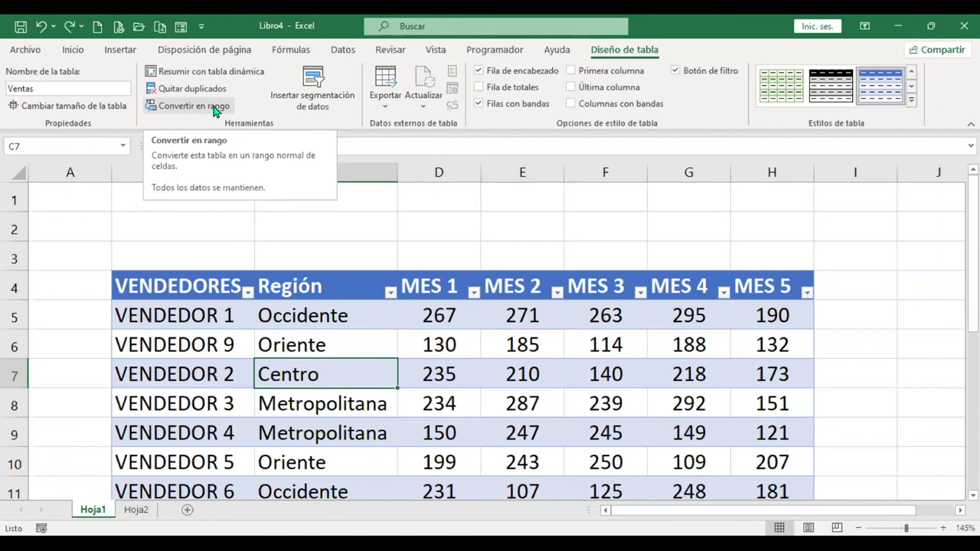
{"action": "left_click", "coordinate": [321, 111]}
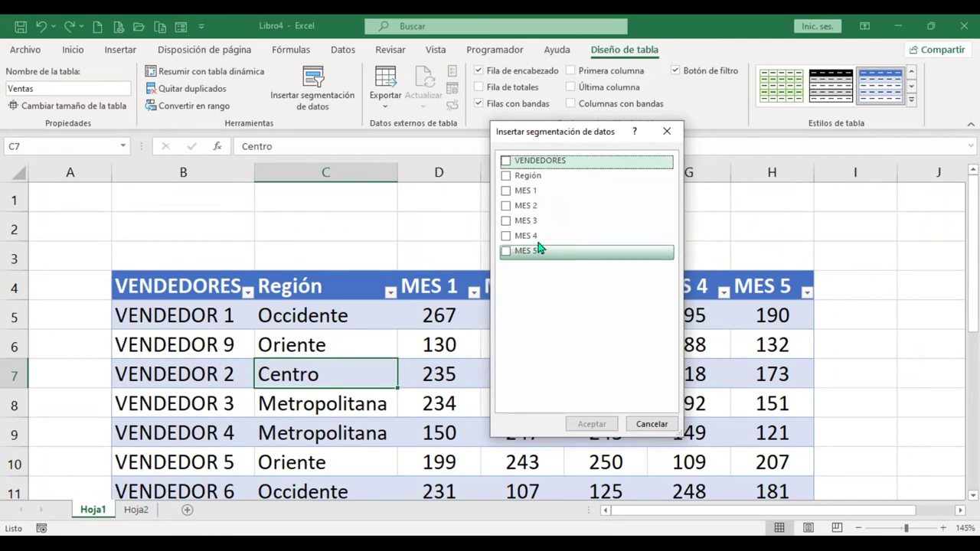
{"action": "left_click", "coordinate": [506, 179]}
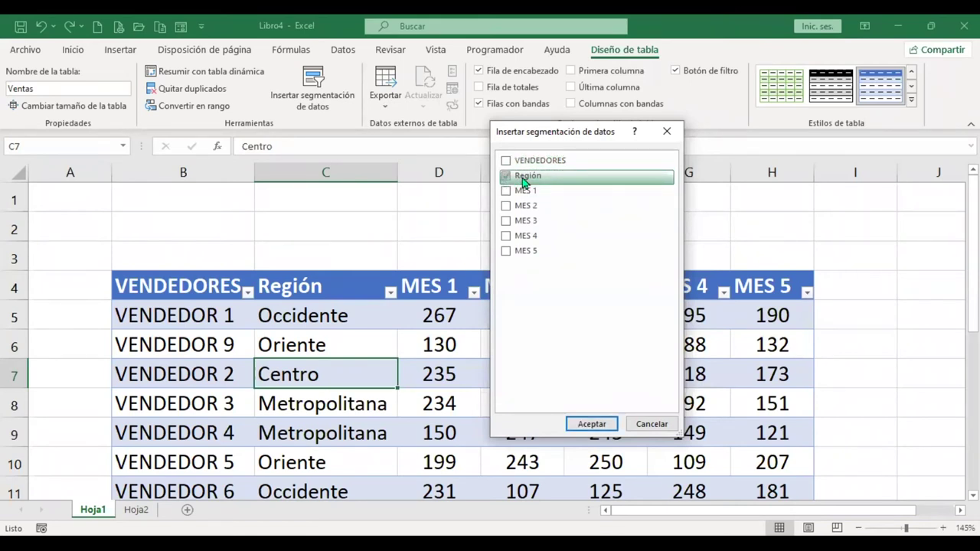
{"action": "left_click", "coordinate": [588, 422]}
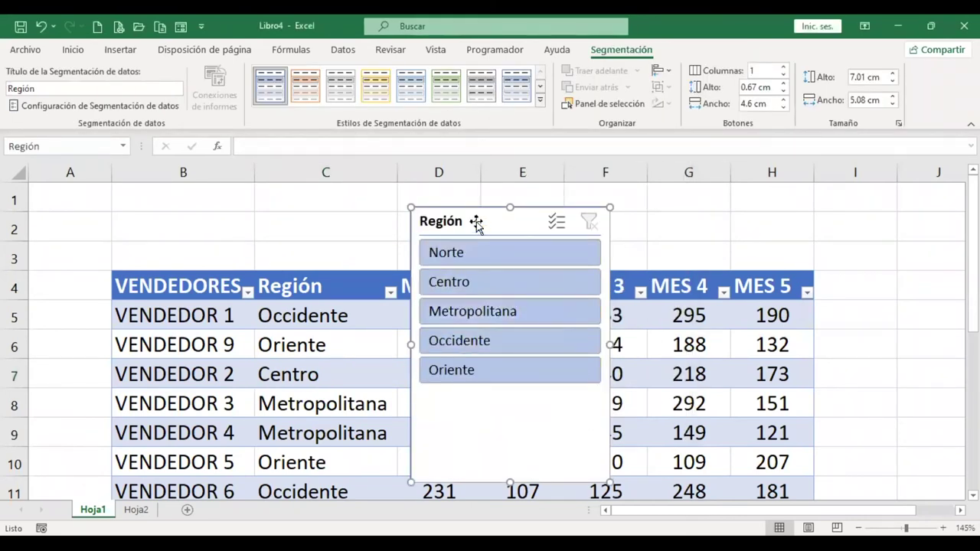
- Place the Región slicer beside the table in columns I to K, level with the header row, and zoom the sheet to 115%
{"action": "left_click_drag", "start_coordinate": [475, 222], "coordinate": [868, 297]}
{"action": "scroll", "coordinate": [530, 284], "scroll_direction": "right", "scroll_amount": 5}
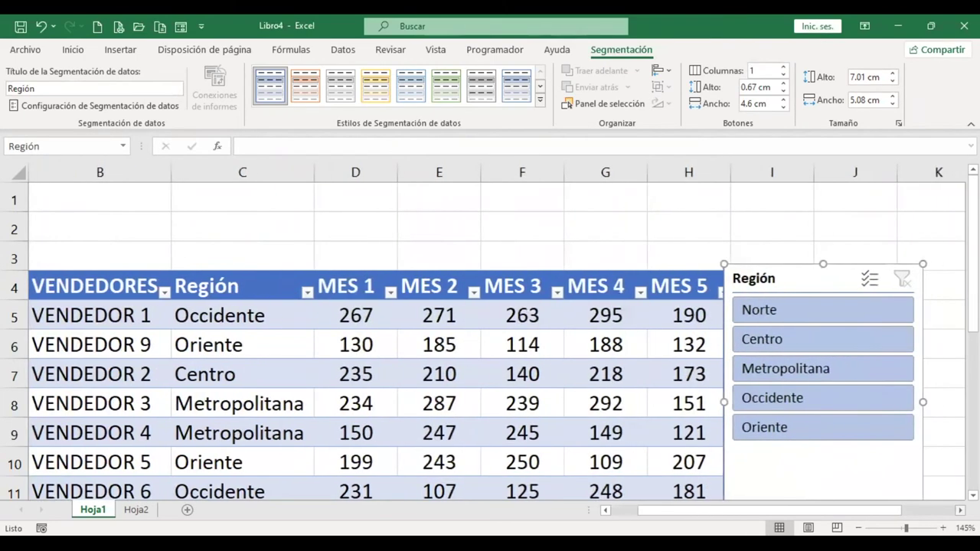
{"action": "left_click_drag", "start_coordinate": [529, 284], "coordinate": [570, 289]}
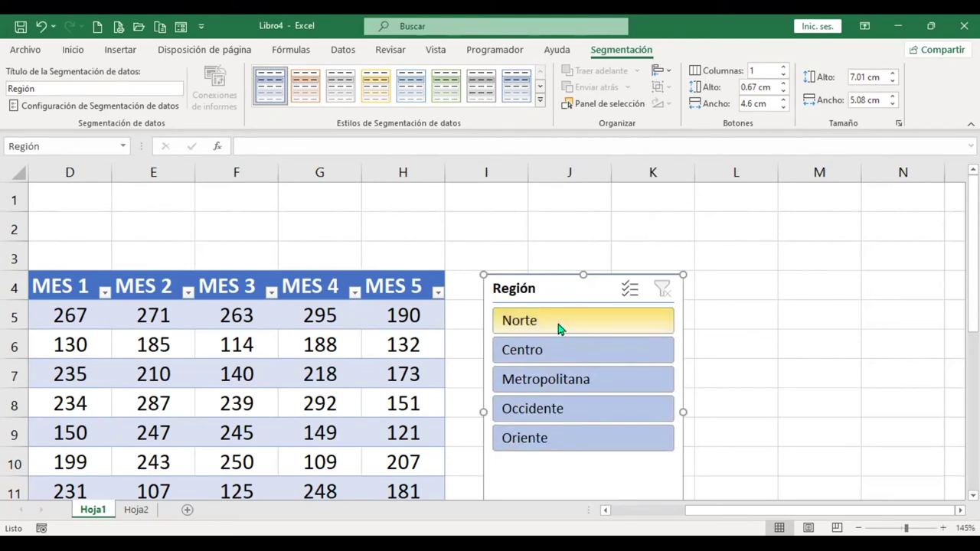
{"action": "left_click", "coordinate": [796, 275]}
{"action": "scroll", "coordinate": [810, 277], "scroll_direction": "down", "scroll_amount": 2}
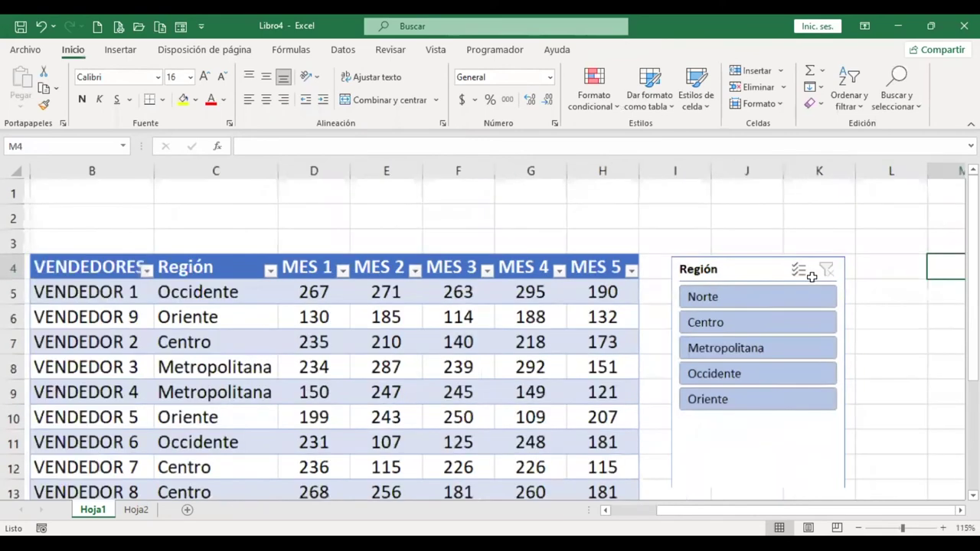
{"action": "key", "text": "ctrl+Home"}
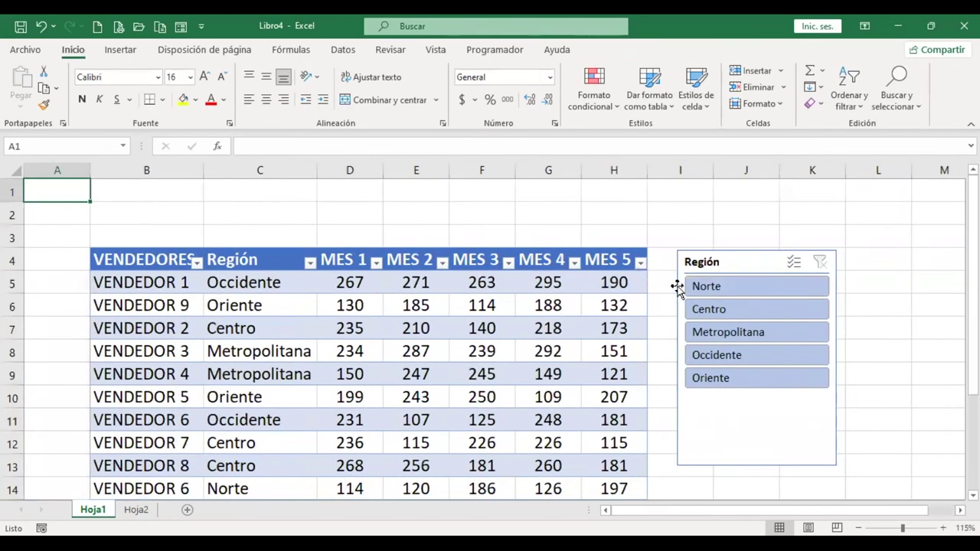
- Filter the table with the slicer by Norte, by Centro and by Metropolitana in turn, and clear the filter
{"action": "left_click", "coordinate": [711, 291]}
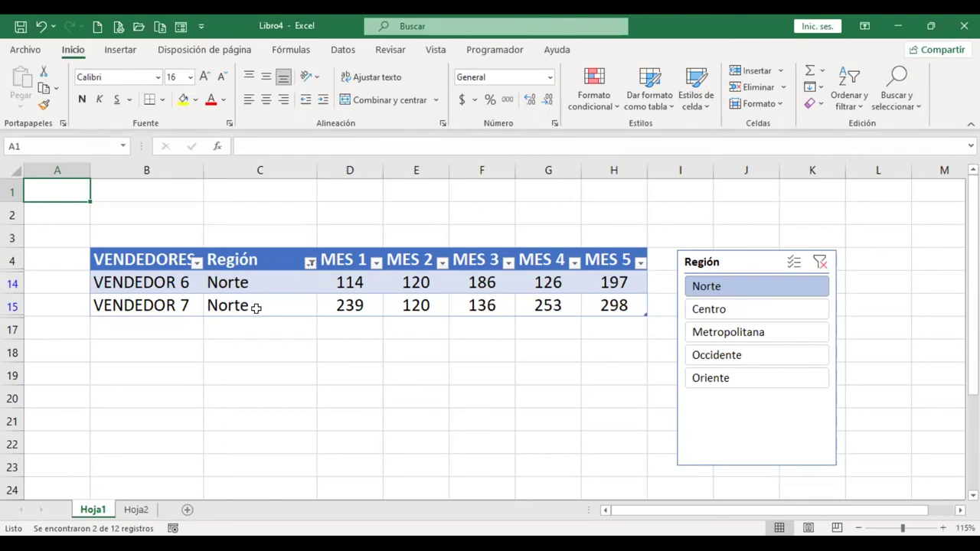
{"action": "left_click", "coordinate": [722, 317]}
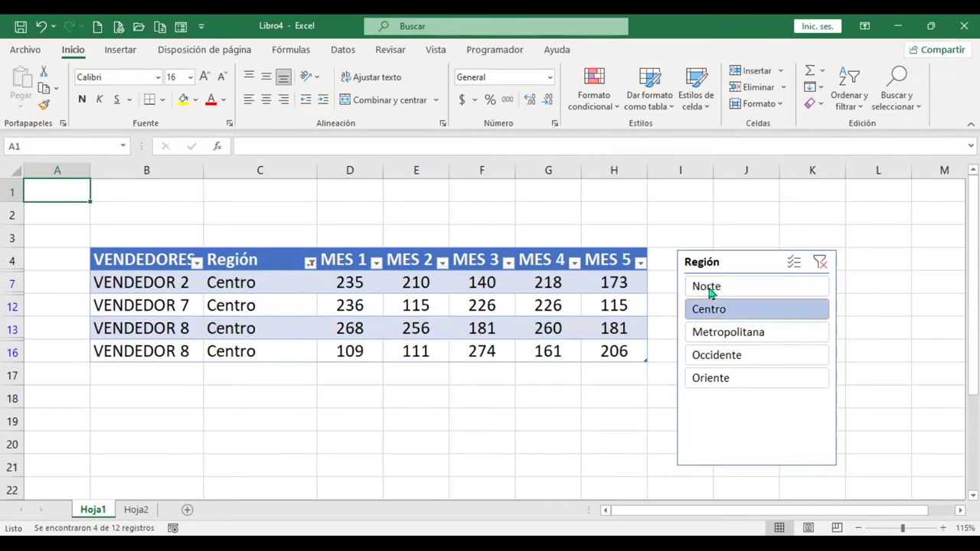
{"action": "left_click", "coordinate": [768, 336]}
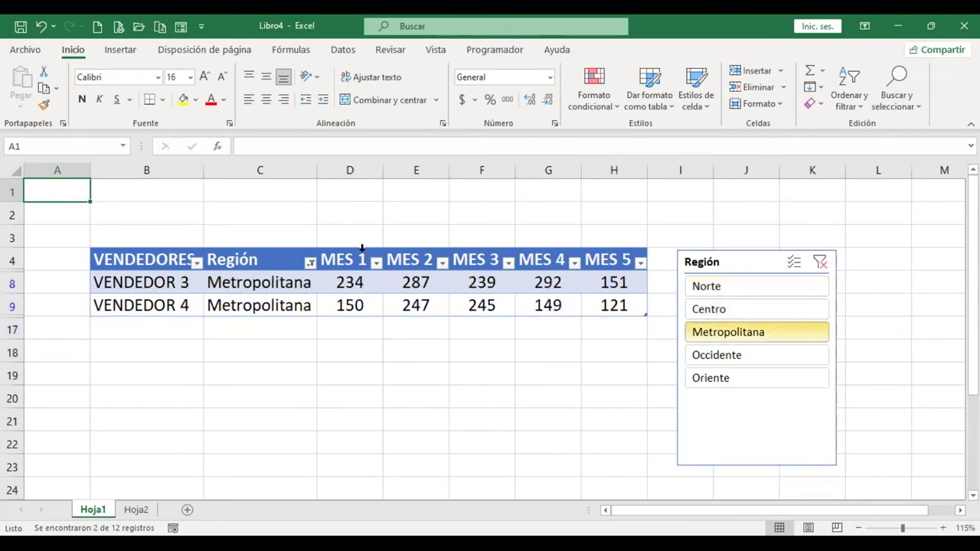
{"action": "left_click", "coordinate": [820, 264]}
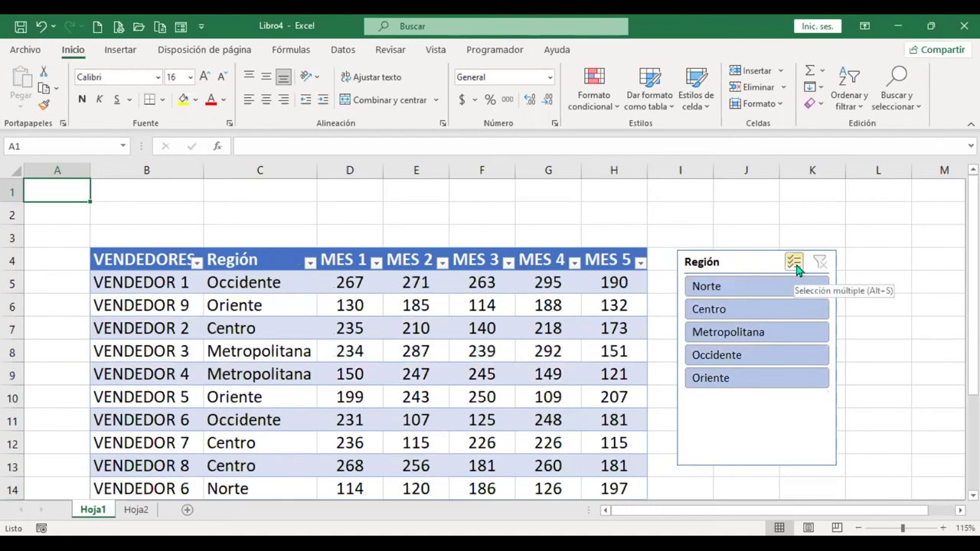
- Enable the slicer's multiple selection, deselect Centro, Metropolitana, Occidente, Oriente and Norte one by one, and disable multiple selection
{"action": "left_click", "coordinate": [795, 265]}
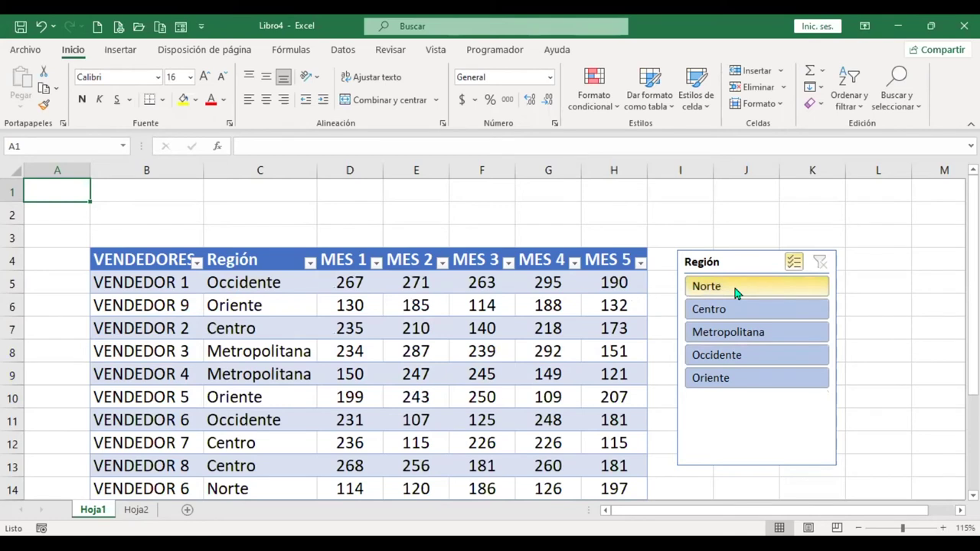
{"action": "left_click", "coordinate": [720, 317]}
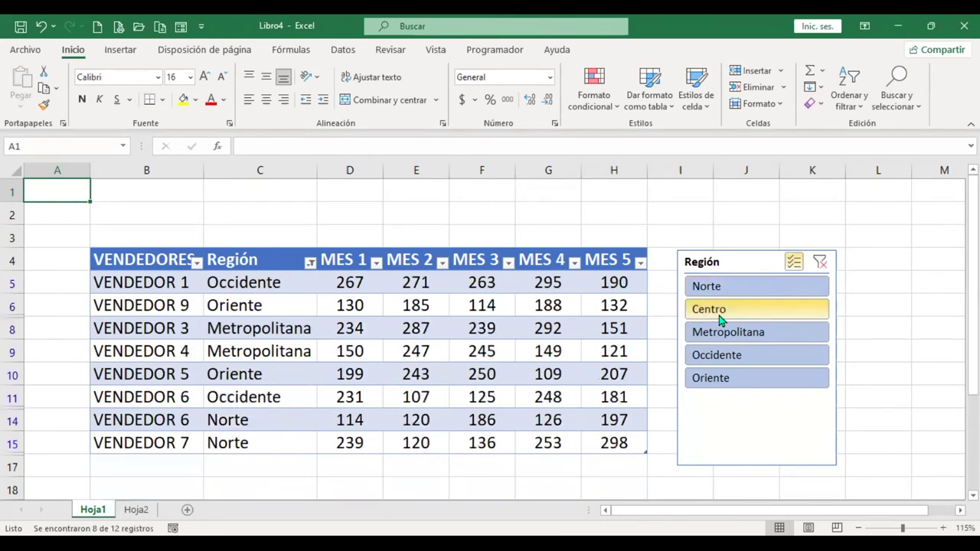
{"action": "left_click", "coordinate": [727, 337]}
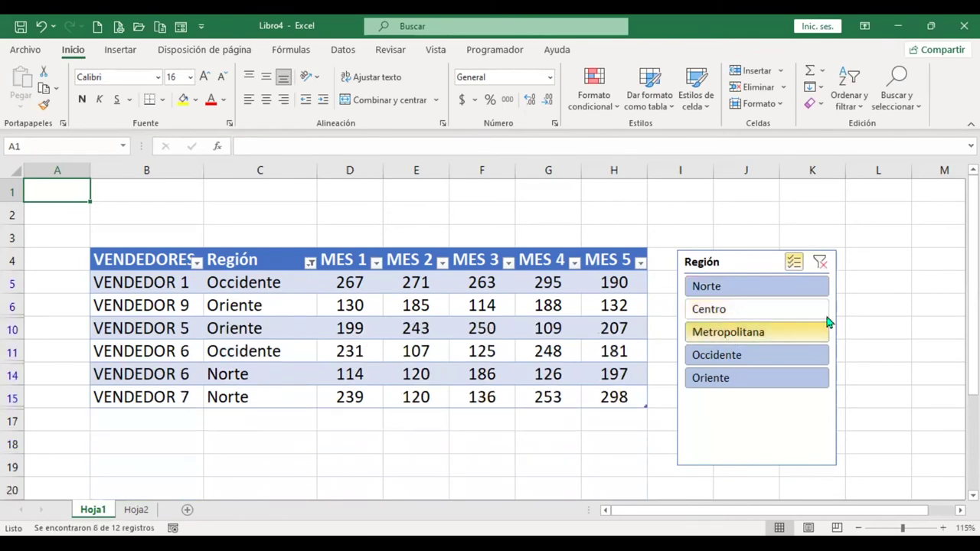
{"action": "left_click", "coordinate": [790, 362]}
{"action": "left_click", "coordinate": [757, 377]}
{"action": "left_click", "coordinate": [762, 286]}
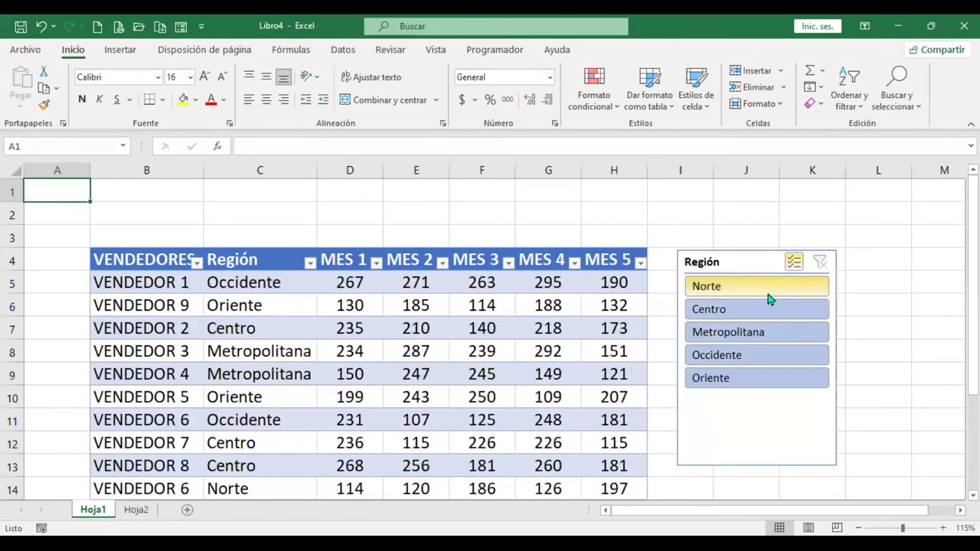
{"action": "left_click", "coordinate": [794, 262]}
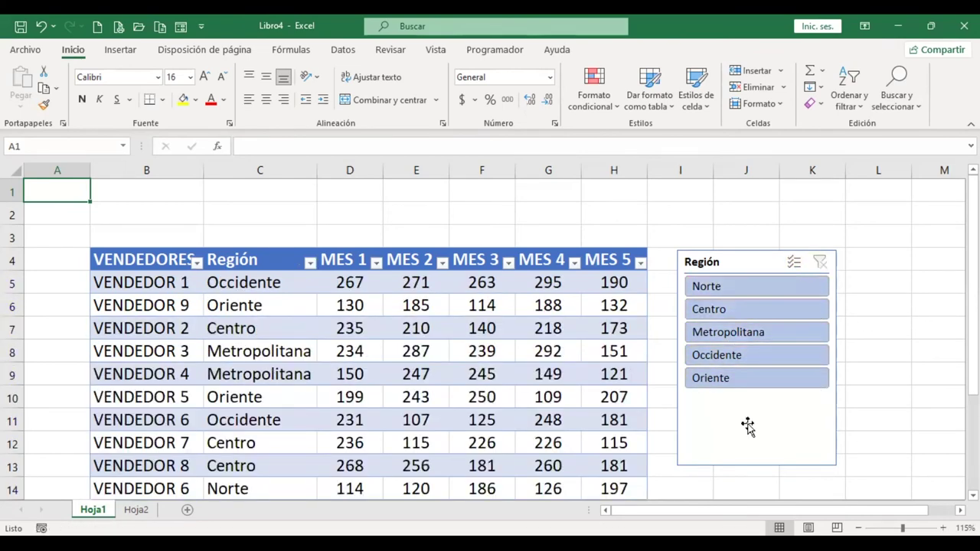
- Filter the table by Centro and Metropolitana together with the slicer's multiple selection enabled, and clear the filter
{"action": "left_click", "coordinate": [742, 309]}
{"action": "left_click", "coordinate": [794, 263]}
{"action": "left_click", "coordinate": [776, 331]}
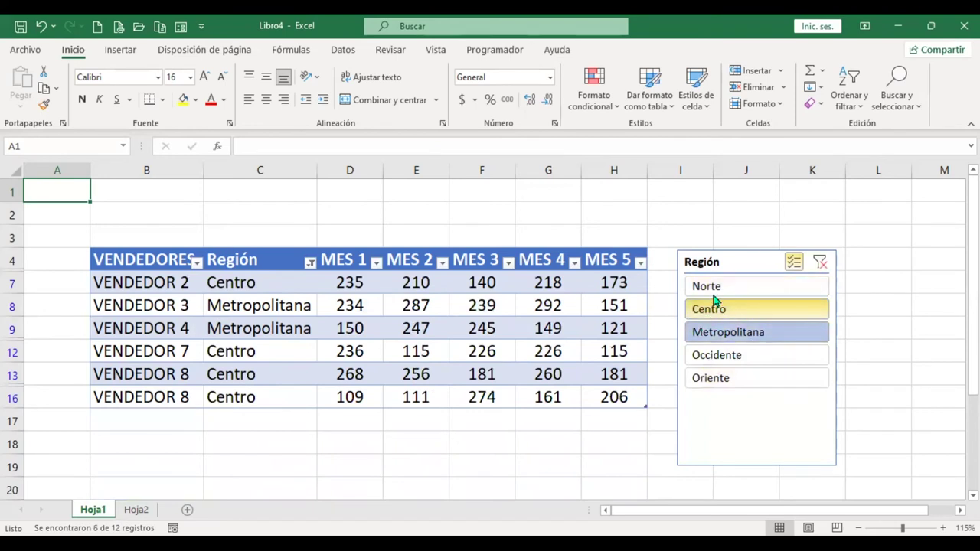
{"action": "left_click", "coordinate": [719, 262]}
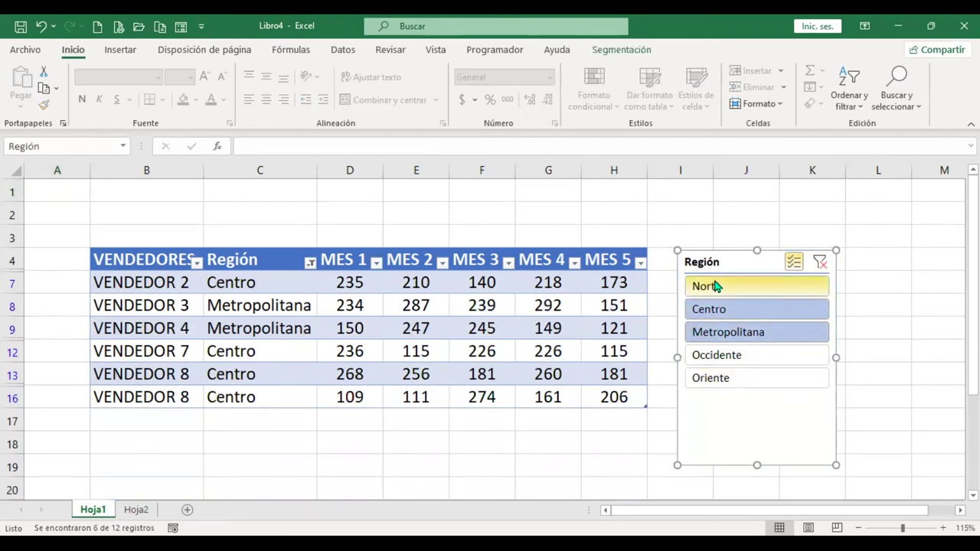
{"action": "left_click", "coordinate": [819, 264]}
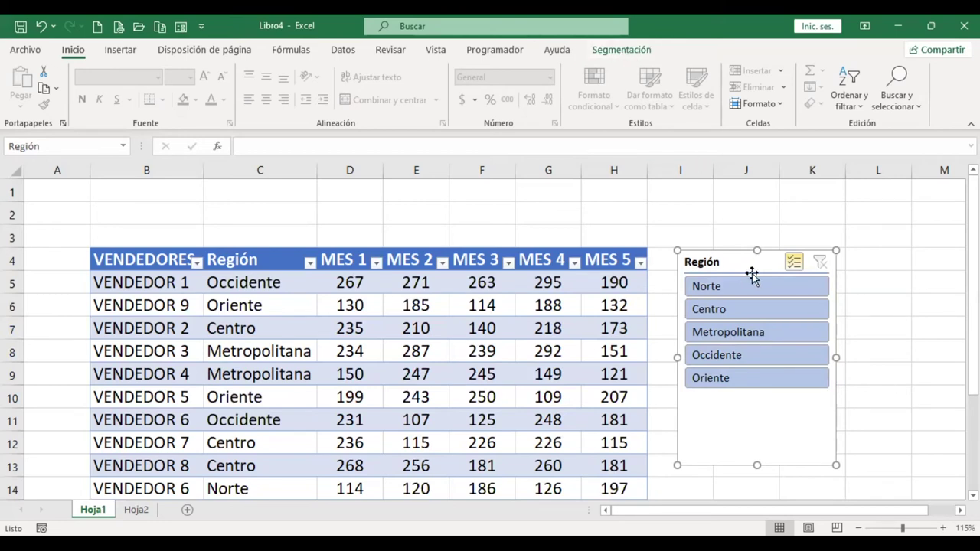
- Review the Región slicer's configuration without changing it, and apply the dark blue slicer style
{"action": "left_click", "coordinate": [621, 49]}
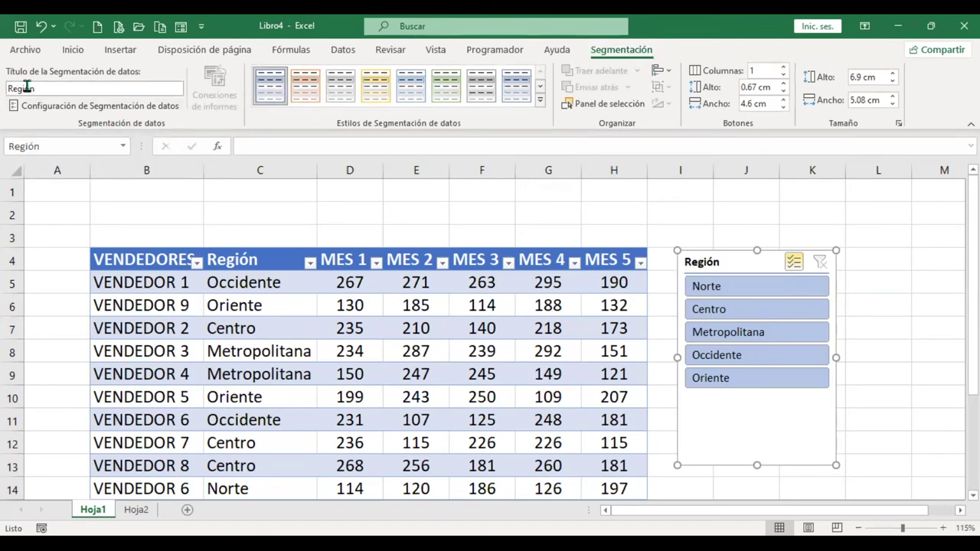
{"action": "left_click", "coordinate": [106, 107]}
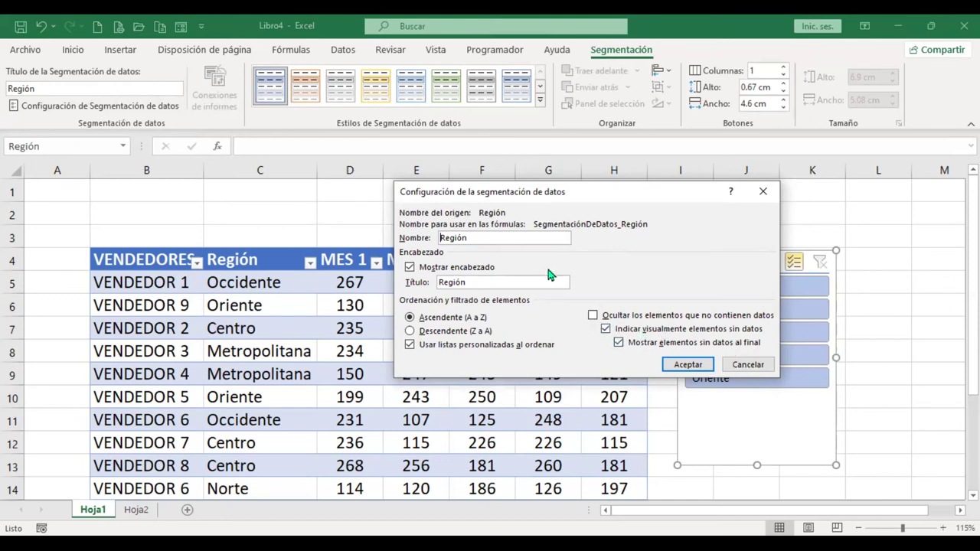
{"action": "left_click", "coordinate": [739, 365]}
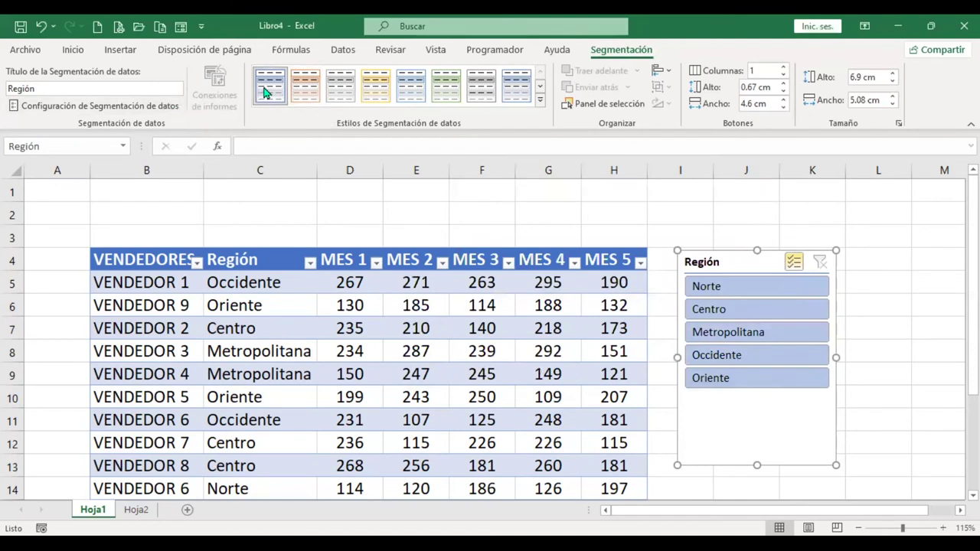
{"action": "left_click", "coordinate": [542, 104]}
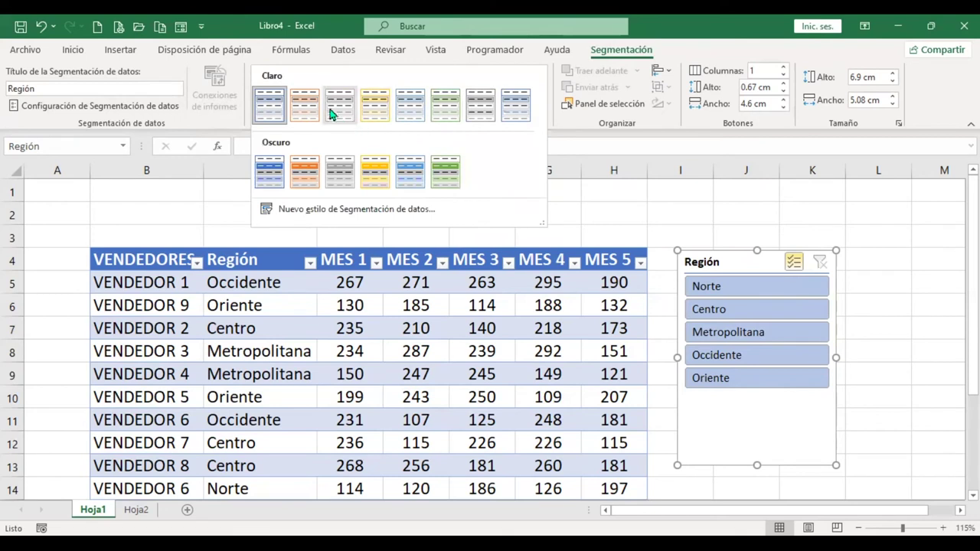
{"action": "left_click", "coordinate": [273, 174]}
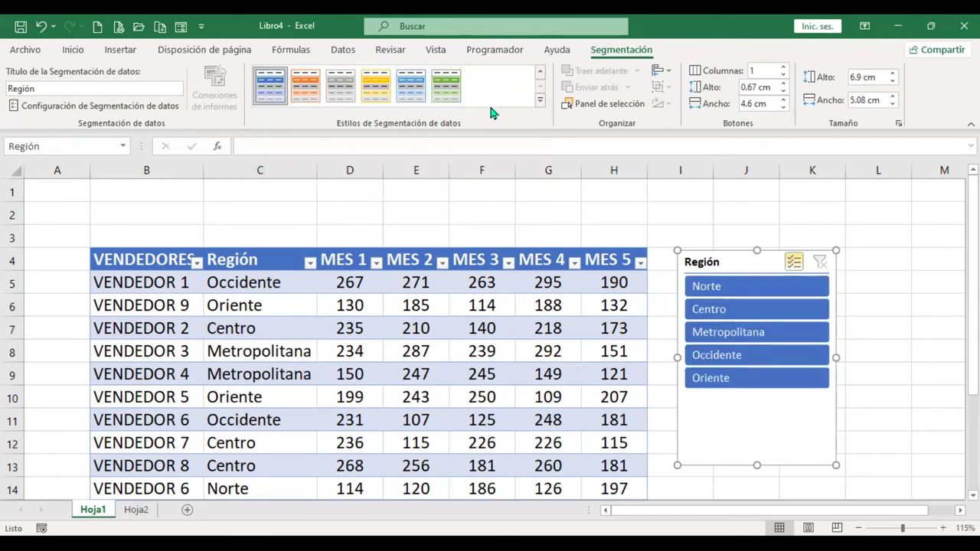
- Hide the Región slicer on the sheet using the object selection list, and show it again
{"action": "left_click", "coordinate": [634, 106]}
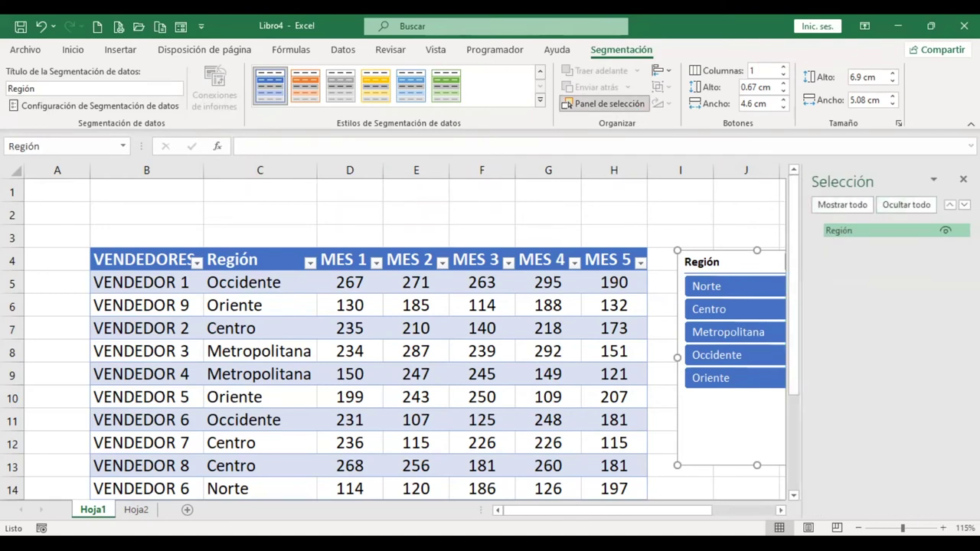
{"action": "left_click", "coordinate": [946, 231]}
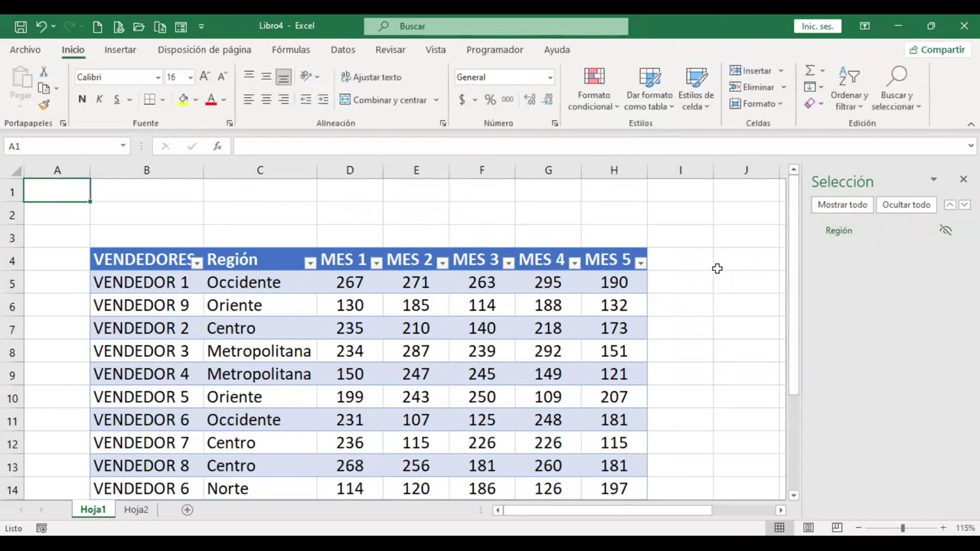
{"action": "left_click", "coordinate": [946, 232]}
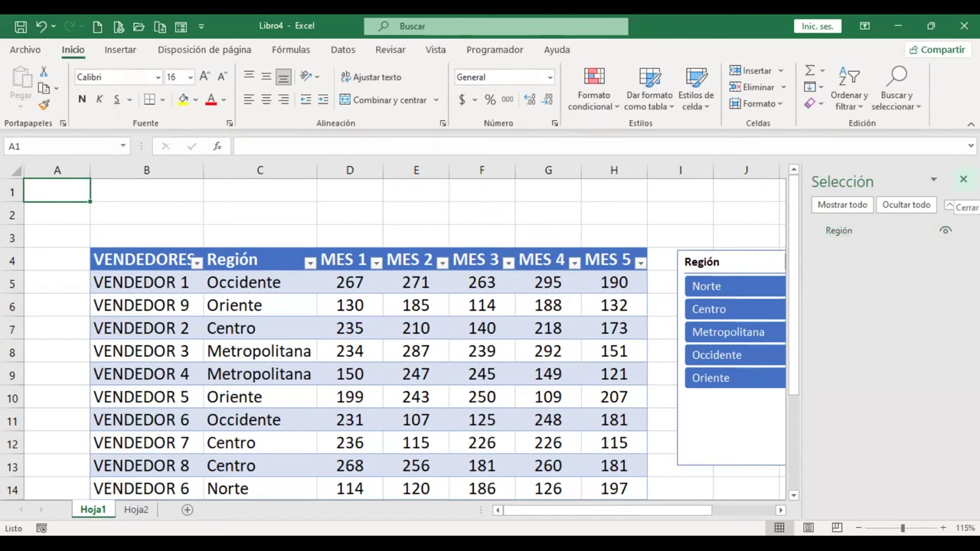
- Close the object selection list and arrange the Región slicer's buttons in 5 columns
{"action": "left_click", "coordinate": [964, 179]}
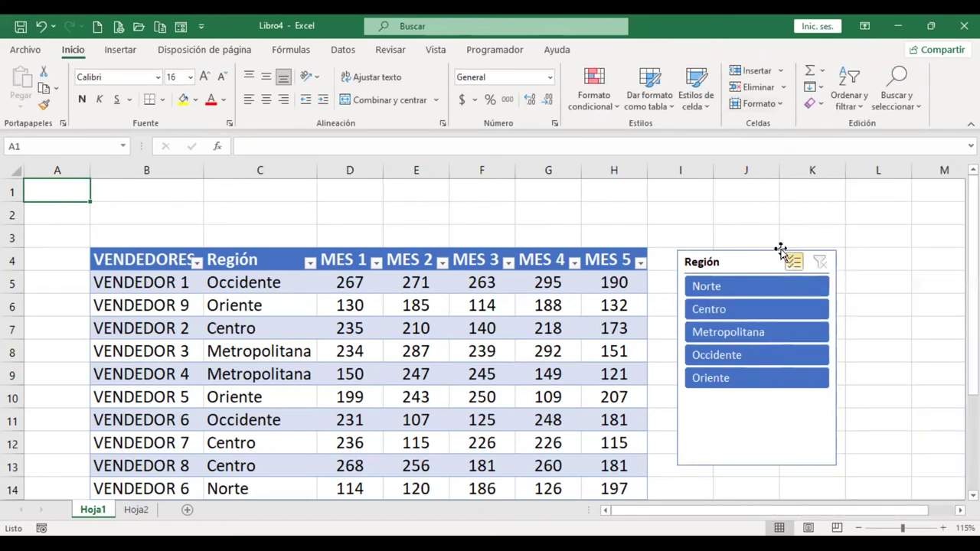
{"action": "left_click", "coordinate": [755, 257]}
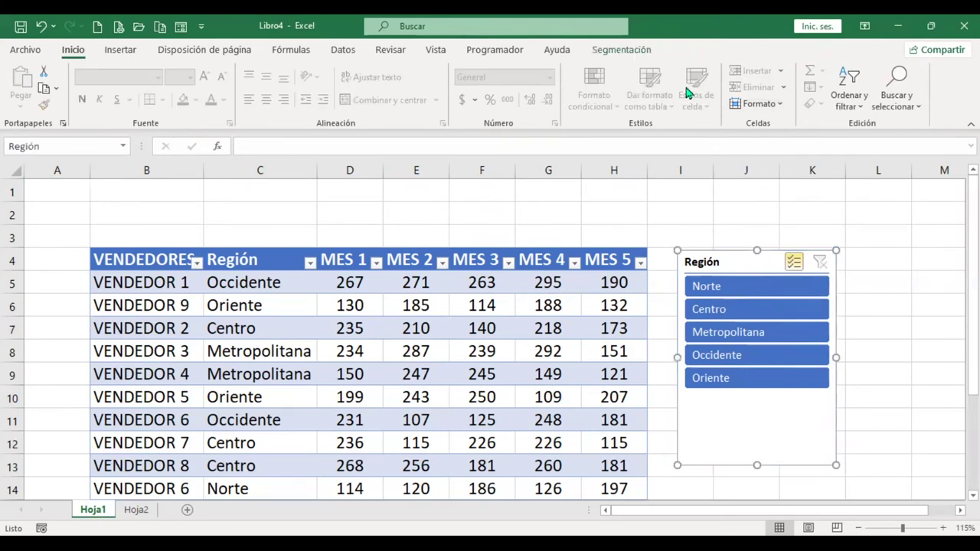
{"action": "left_click", "coordinate": [621, 50]}
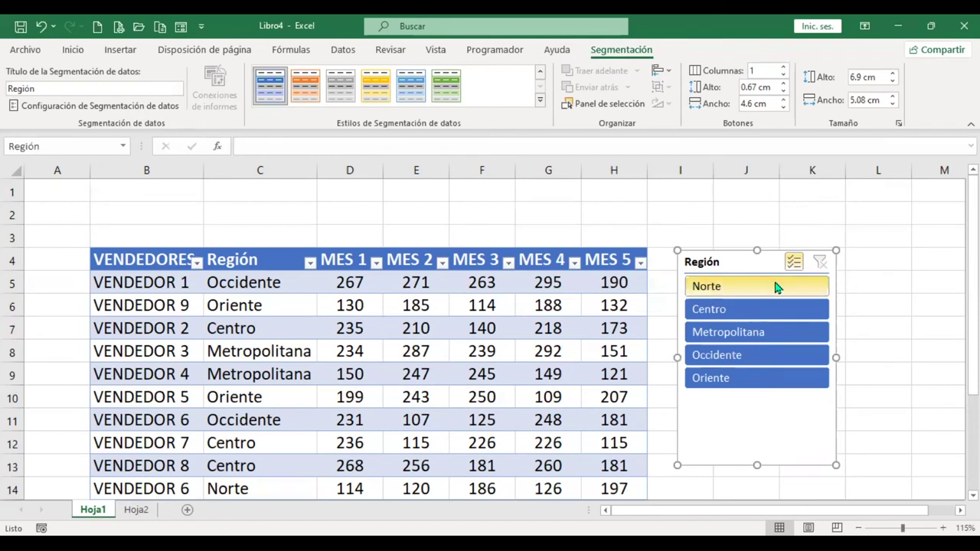
{"action": "left_click", "coordinate": [793, 261]}
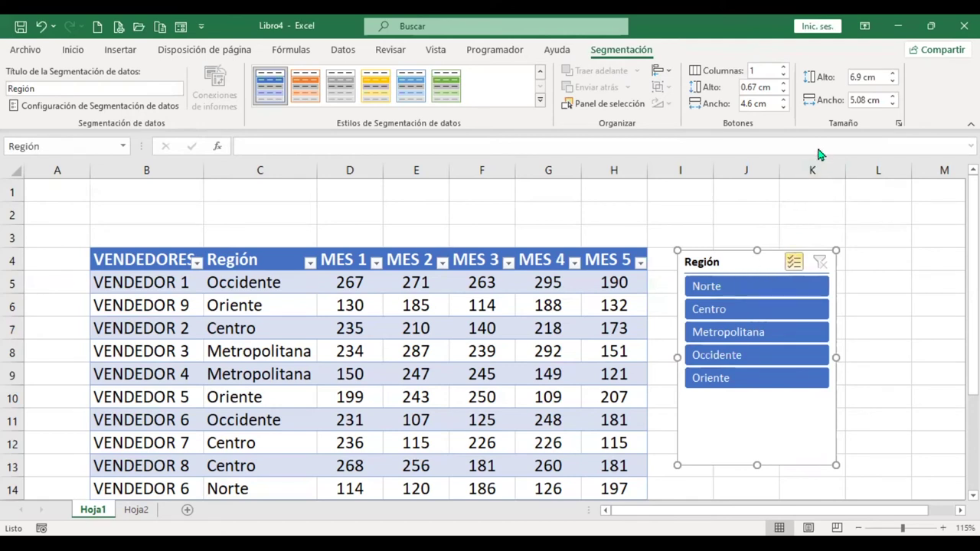
{"action": "left_click", "coordinate": [766, 70]}
{"action": "type", "text": "5"}
{"action": "key", "text": "Return"}
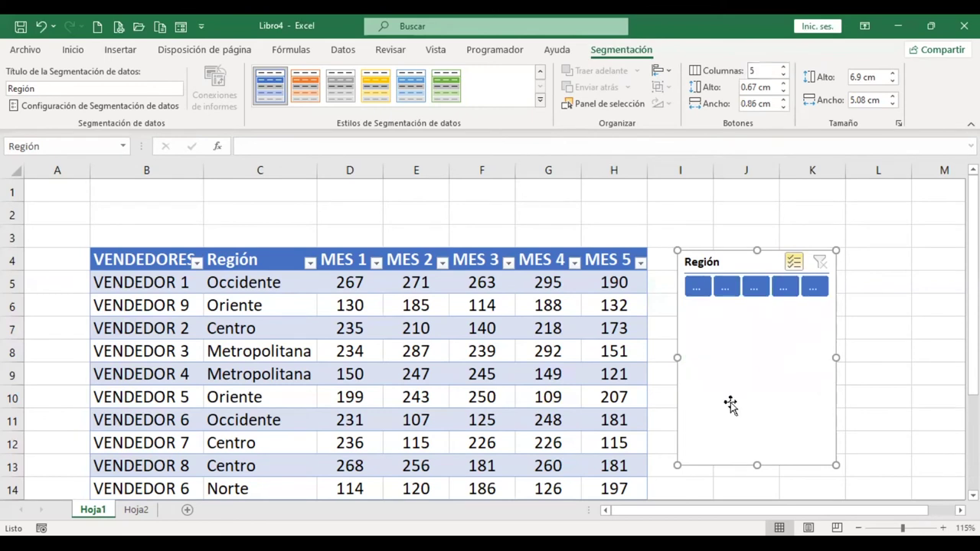
- Resize the Región slicer to about 1.87 cm high and 17.76 cm wide, and place it above the table across columns B to H
{"action": "left_click_drag", "start_coordinate": [836, 357], "coordinate": [870, 359]}
{"action": "left_click_drag", "start_coordinate": [771, 465], "coordinate": [766, 308]}
{"action": "left_click_drag", "start_coordinate": [865, 280], "coordinate": [904, 280]}
{"action": "left_click_drag", "start_coordinate": [796, 264], "coordinate": [423, 221]}
{"action": "left_click_drag", "start_coordinate": [274, 207], "coordinate": [188, 192]}
{"action": "left_click_drag", "start_coordinate": [320, 213], "coordinate": [650, 219]}
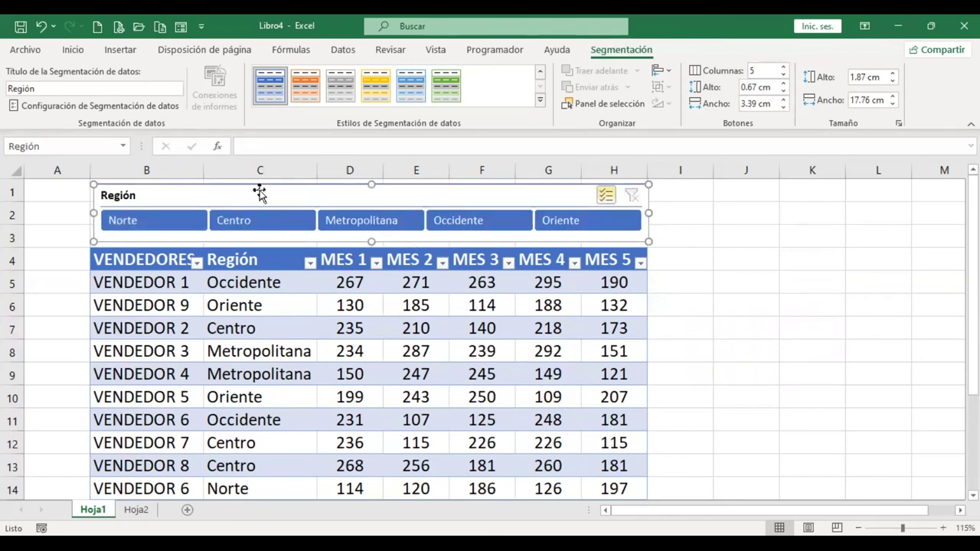
- Deselect Norte, Centro, Occidente, Metropolitana and Oriente one by one in the slicer with multiple selection enabled
{"action": "left_click", "coordinate": [201, 221]}
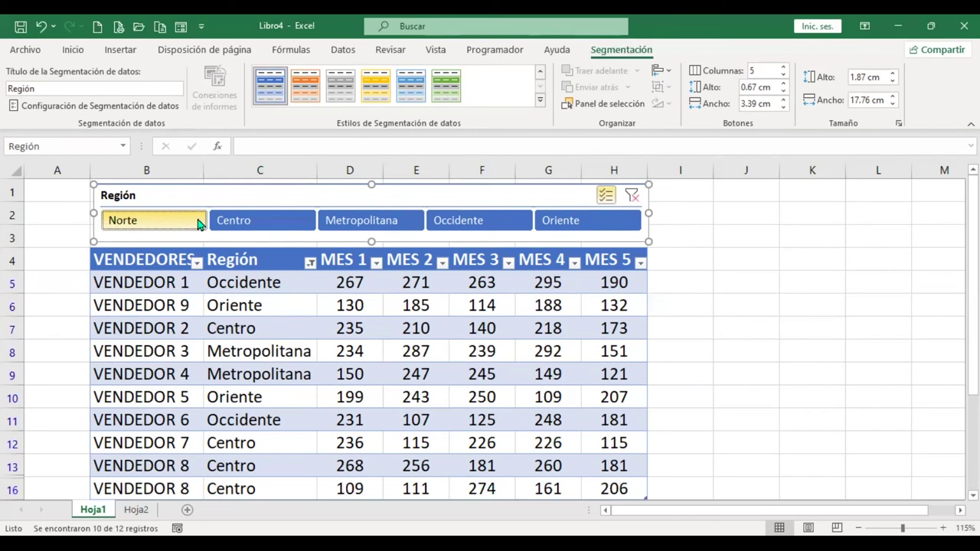
{"action": "left_click", "coordinate": [248, 221]}
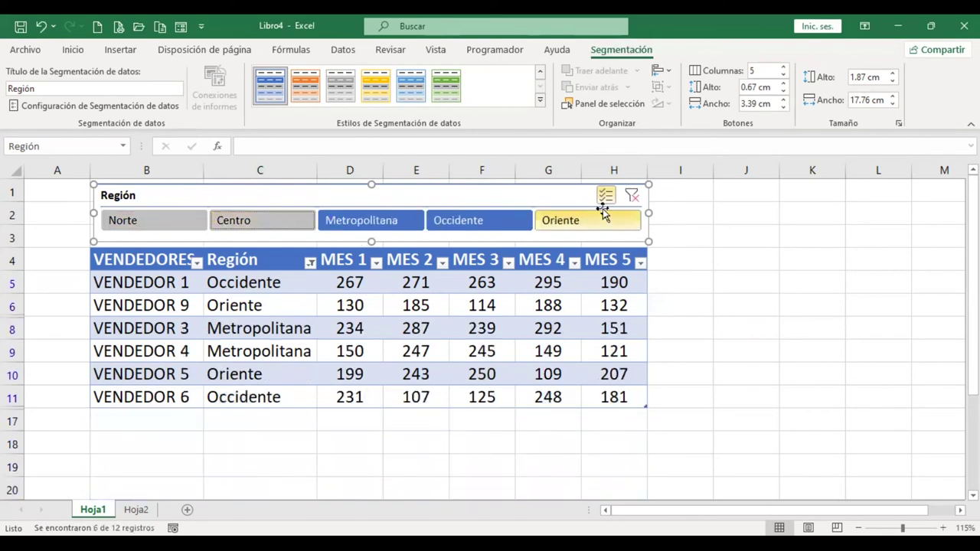
{"action": "left_click", "coordinate": [479, 222]}
{"action": "left_click", "coordinate": [385, 223]}
{"action": "left_click", "coordinate": [571, 224]}
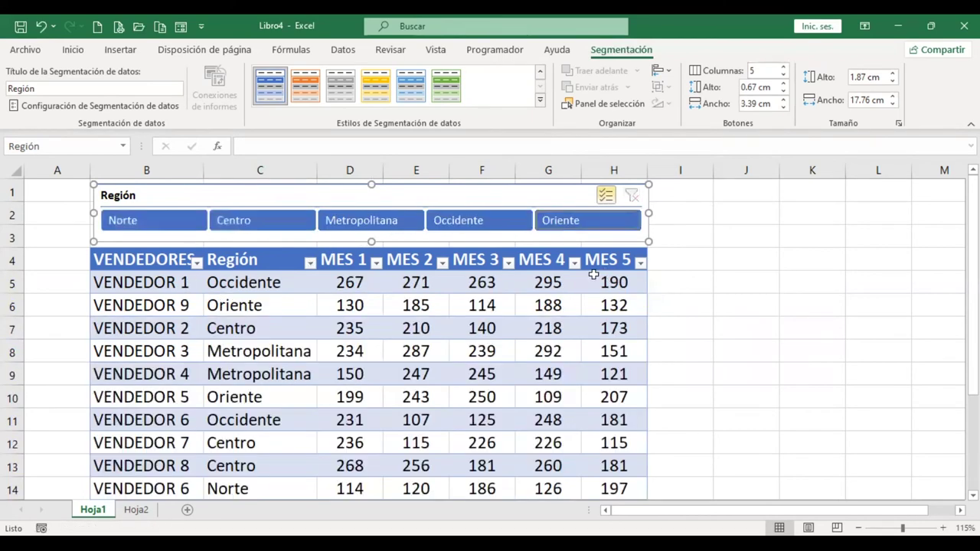
- Disable the slicer's multiple selection and filter the table by Oriente, Norte and Occidente in turn
{"action": "left_click", "coordinate": [557, 226]}
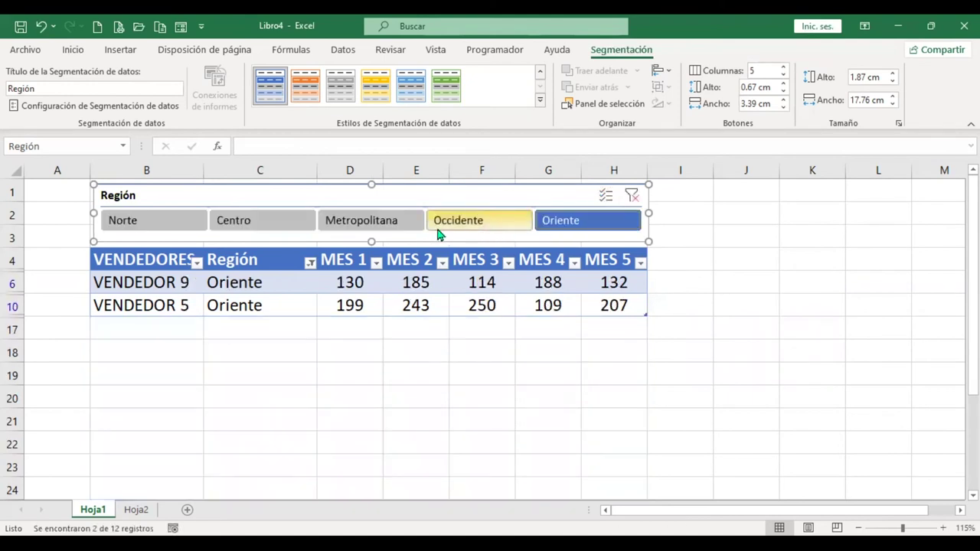
{"action": "left_click", "coordinate": [153, 227]}
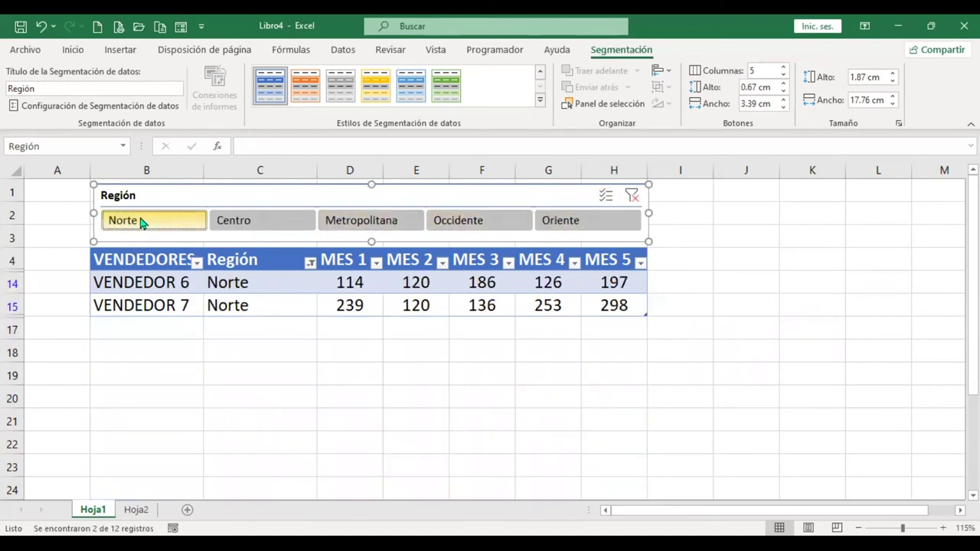
{"action": "left_click", "coordinate": [469, 228]}
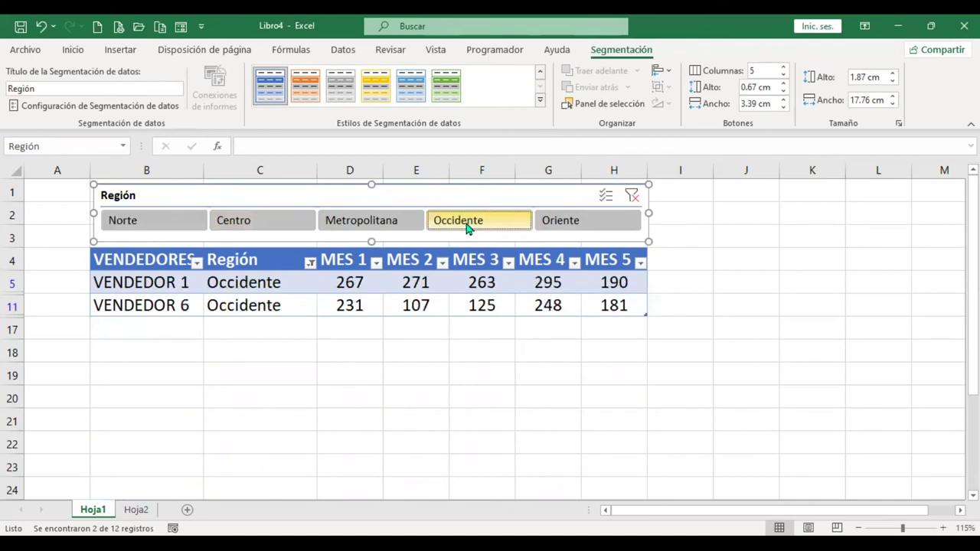
- Add Oriente to the Occidente filter using the slicer's multiple selection, and clear the filter
{"action": "left_click", "coordinate": [605, 197]}
{"action": "left_click", "coordinate": [586, 222]}
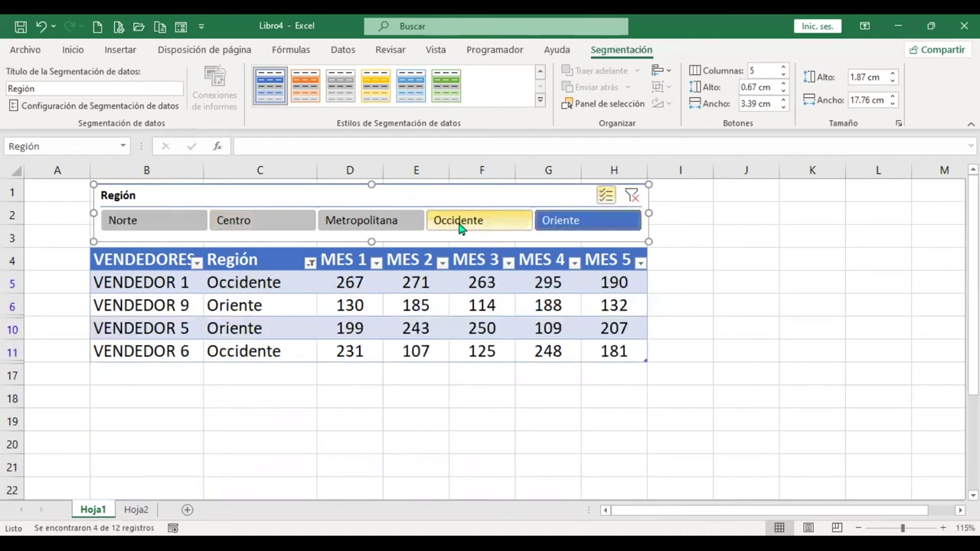
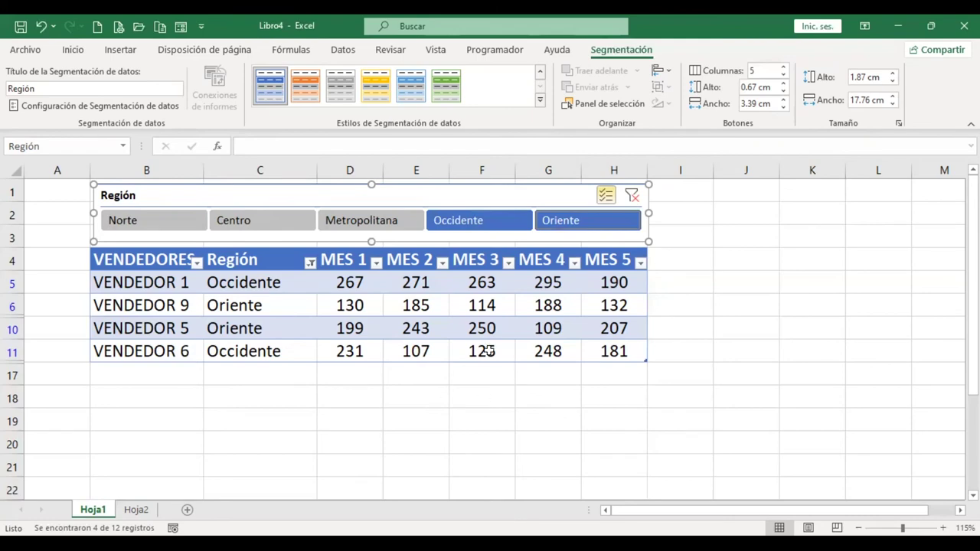
{"action": "left_click", "coordinate": [707, 253]}
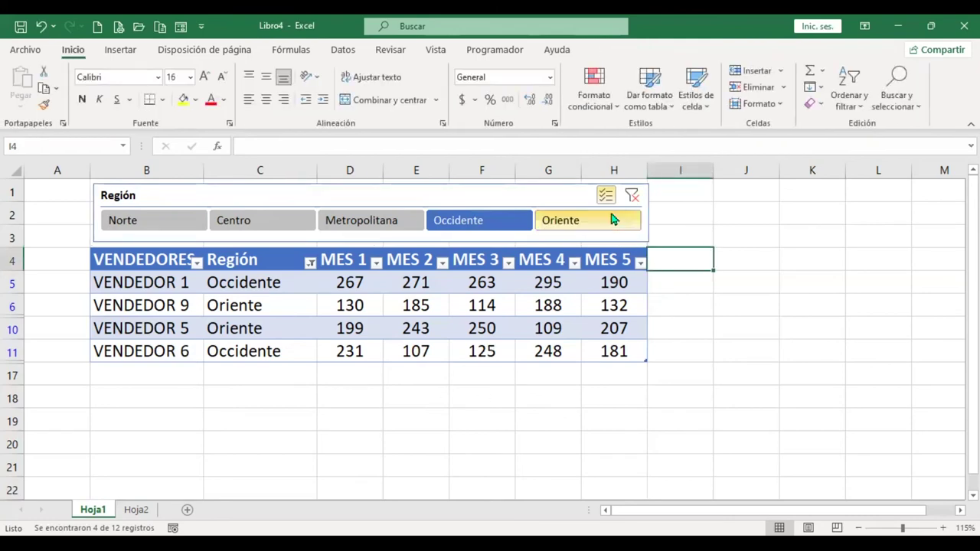
{"action": "left_click", "coordinate": [632, 196]}
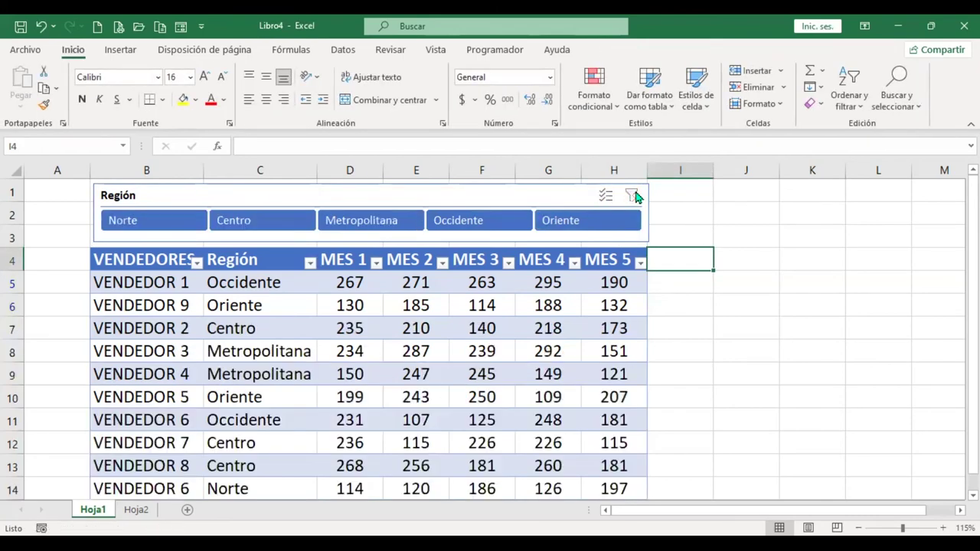
- Turn off the Ventas table's header row and turn it back on
{"action": "left_click", "coordinate": [487, 306]}
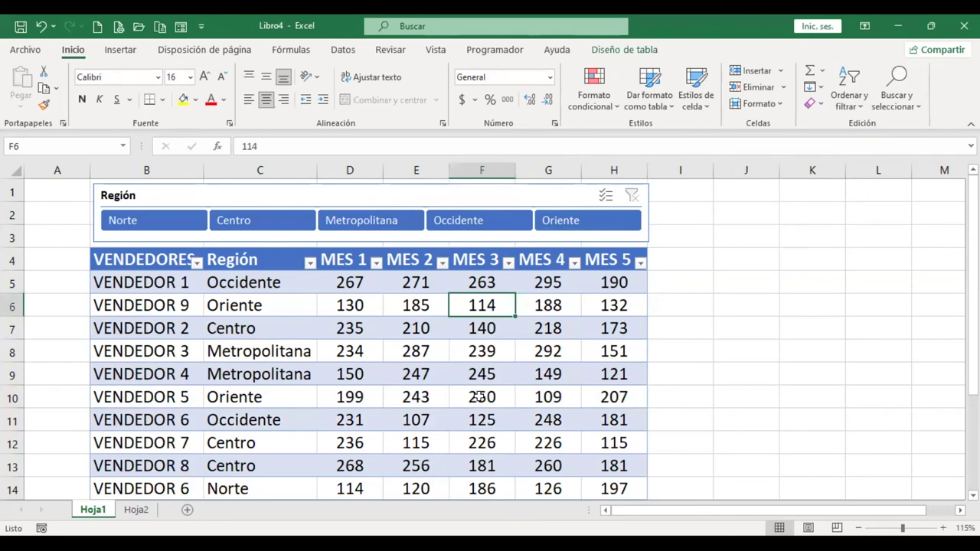
{"action": "scroll", "coordinate": [477, 393], "scroll_direction": "down", "scroll_amount": 3}
{"action": "scroll", "coordinate": [477, 398], "scroll_direction": "up", "scroll_amount": 3}
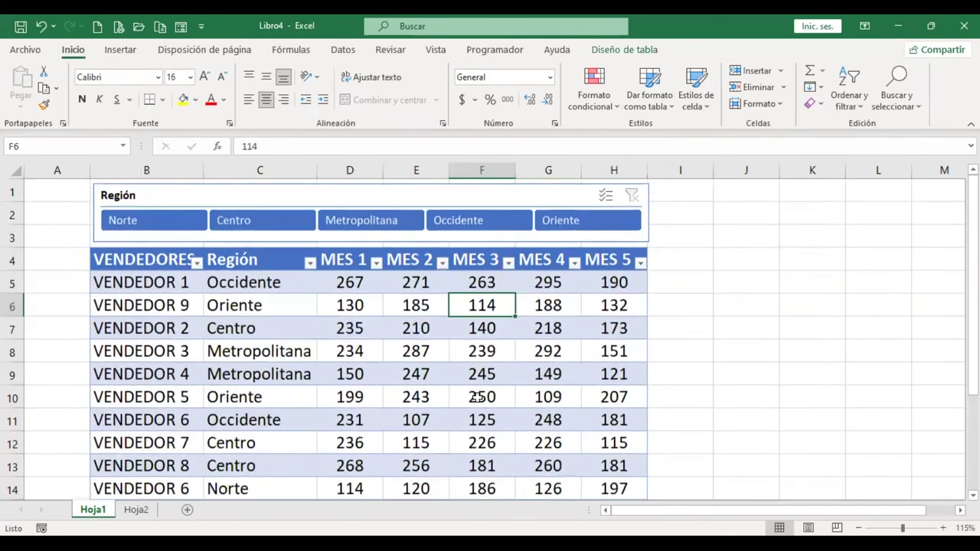
{"action": "left_click", "coordinate": [639, 51]}
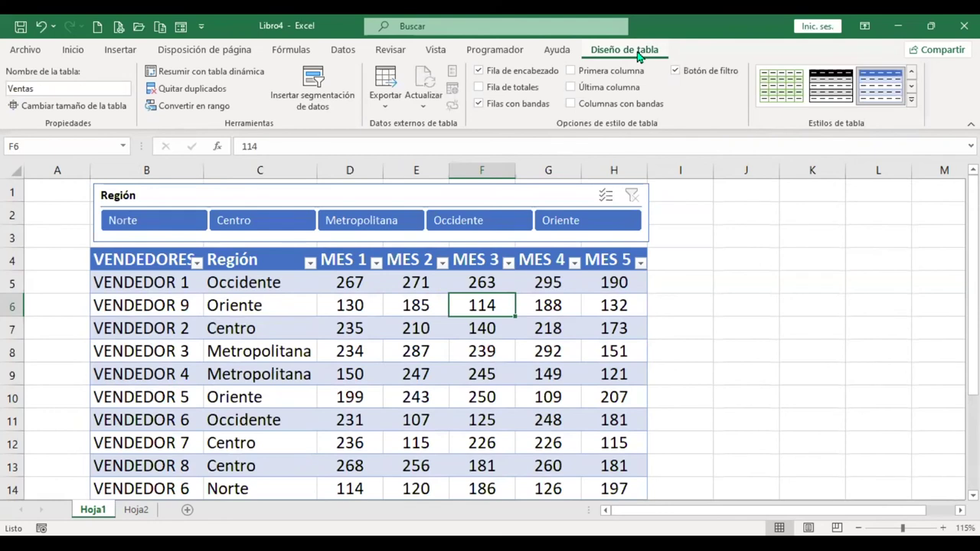
{"action": "left_click", "coordinate": [480, 72]}
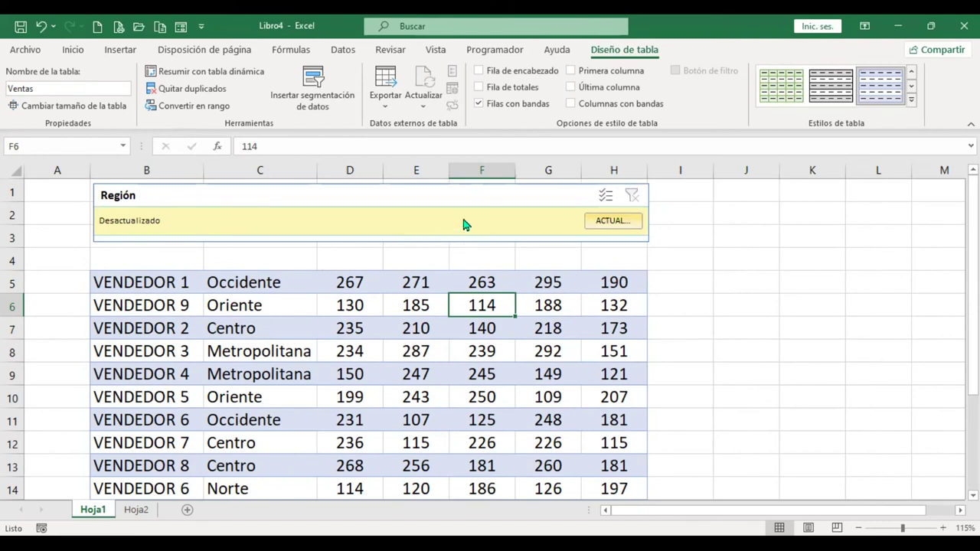
{"action": "left_click", "coordinate": [478, 71]}
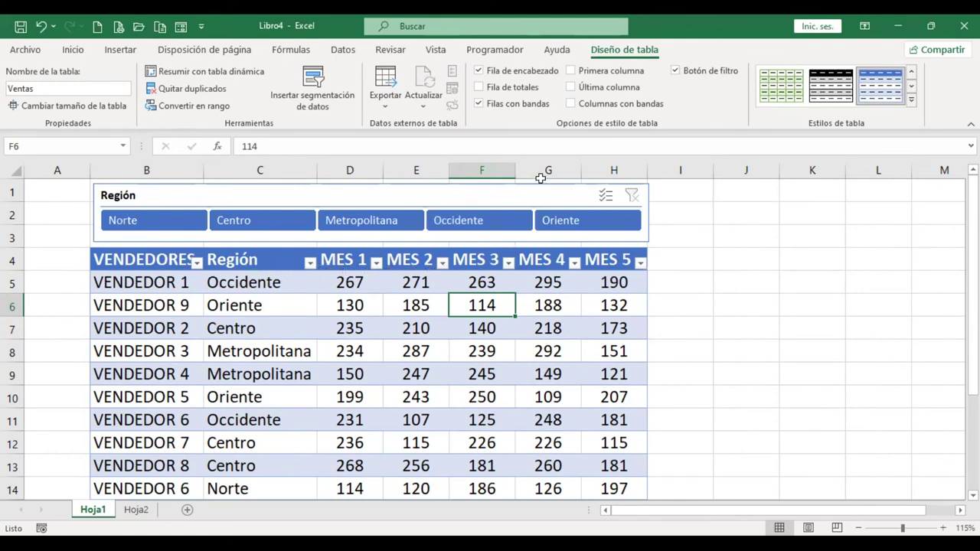
- Add a totals row to the Ventas table and select the MES 5 total in H17
{"action": "left_click", "coordinate": [478, 87]}
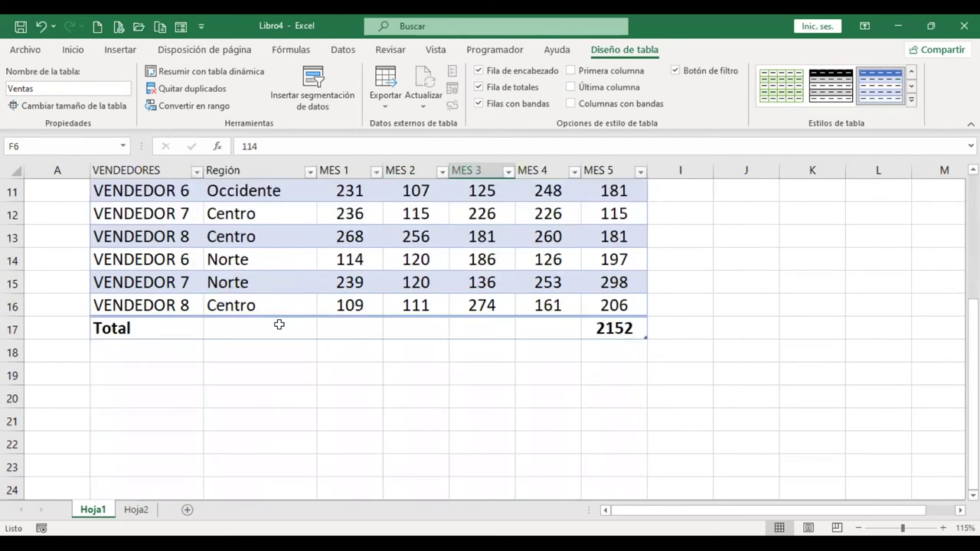
{"action": "left_click", "coordinate": [632, 335]}
{"action": "scroll", "coordinate": [687, 344], "scroll_direction": "up", "scroll_amount": 3, "text": "ctrl"}
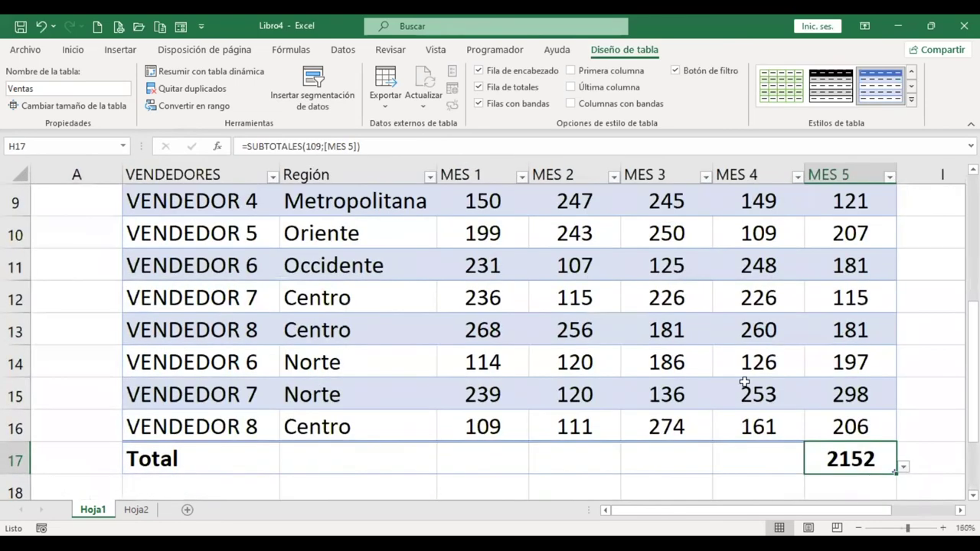
{"action": "scroll", "coordinate": [873, 373], "scroll_direction": "down", "scroll_amount": 1}
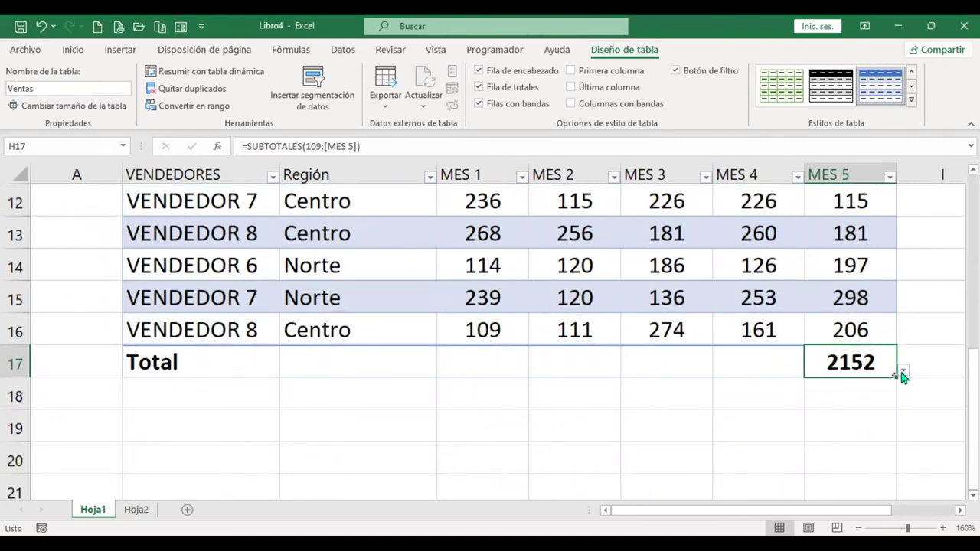
- Review the summary functions available for the MES 5 total without changing the selected one
{"action": "left_click", "coordinate": [903, 373]}
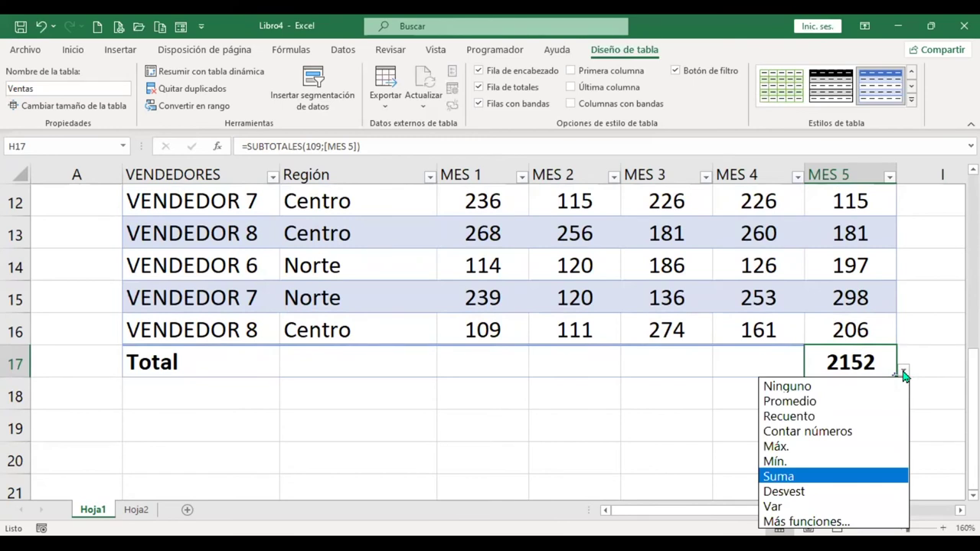
{"action": "key", "text": "Down"}
{"action": "key", "text": "Down"}
{"action": "key", "text": "Down"}
{"action": "key", "text": "Down"}
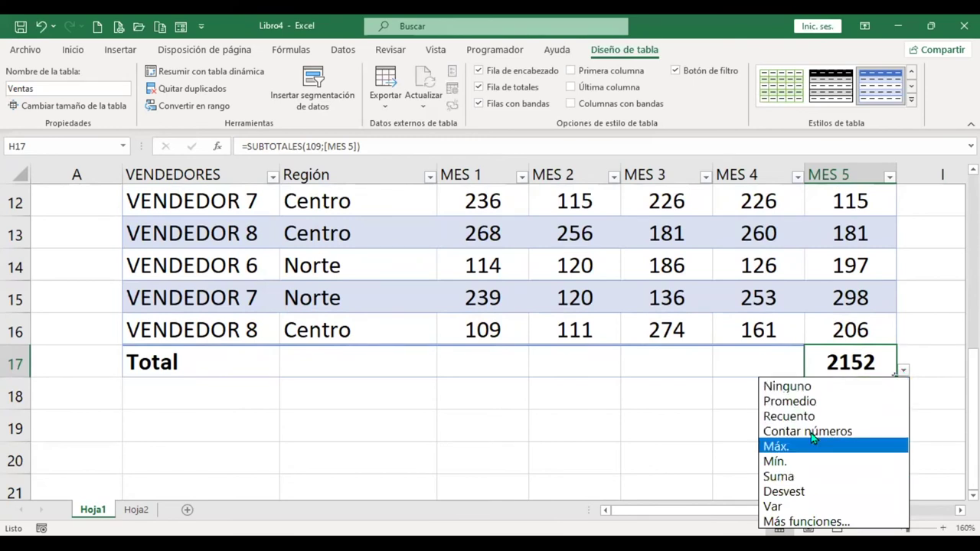
{"action": "key", "text": "Up"}
{"action": "key", "text": "Up"}
{"action": "key", "text": "Escape"}
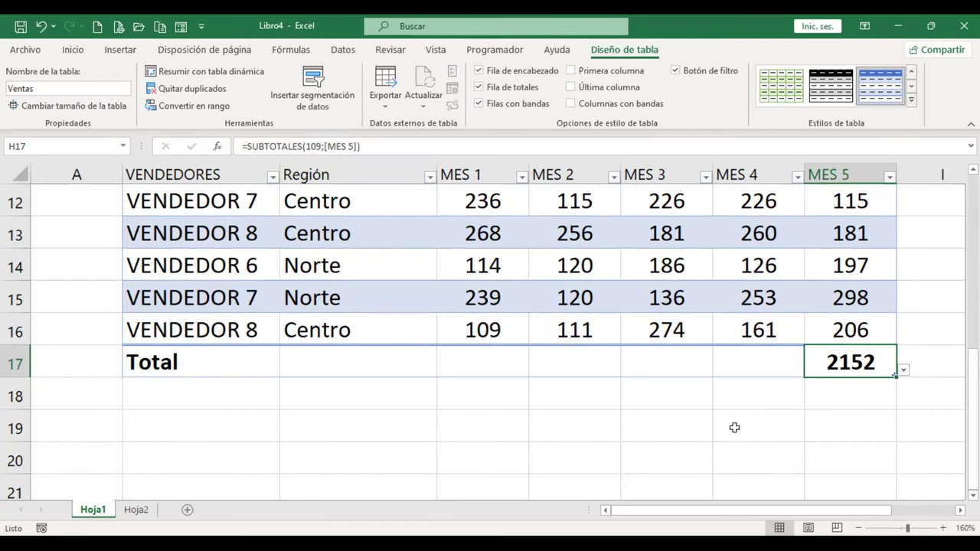
- Start a SUBTOTALES formula in cell G19 to examine its function number options, and cancel the entry
{"action": "left_click", "coordinate": [735, 427]}
{"action": "type", "text": "+"}
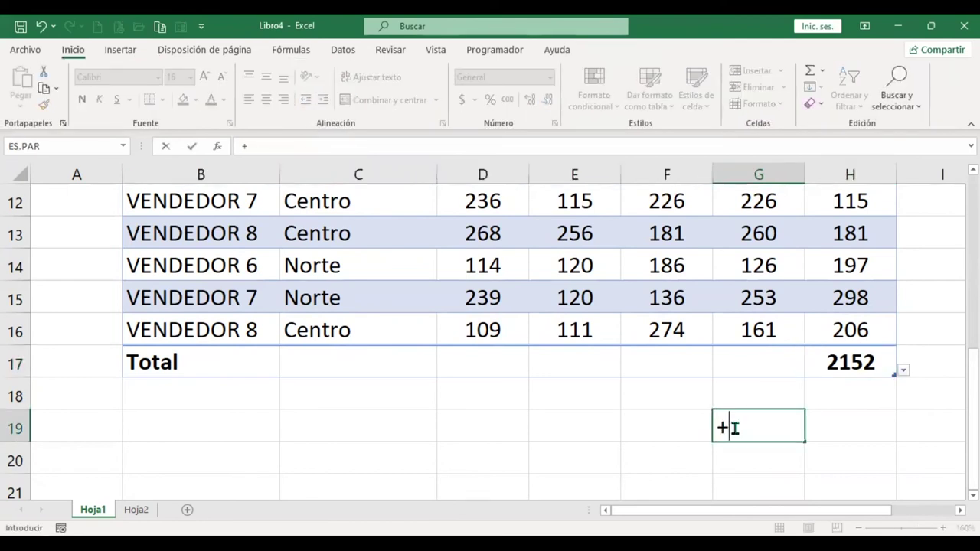
{"action": "type", "text": "subto"}
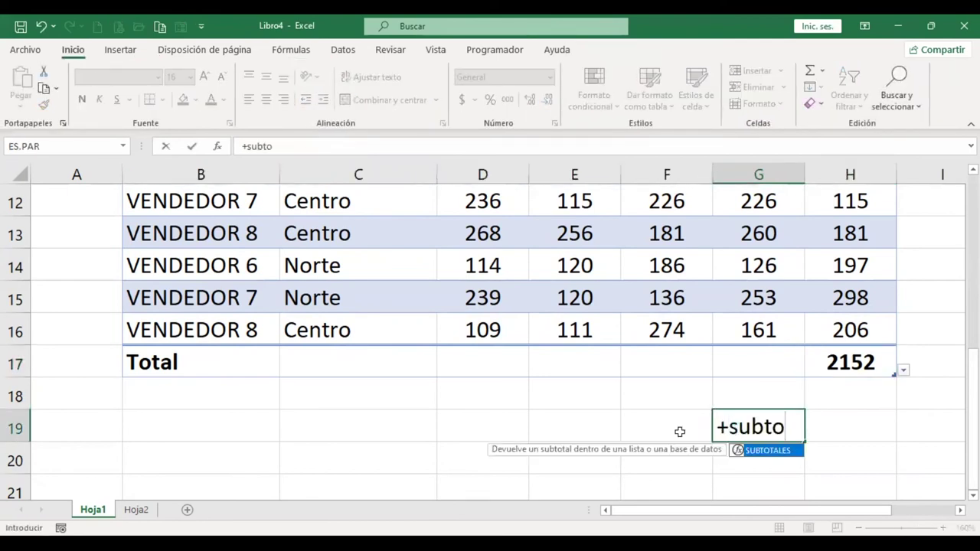
{"action": "key", "text": "Tab"}
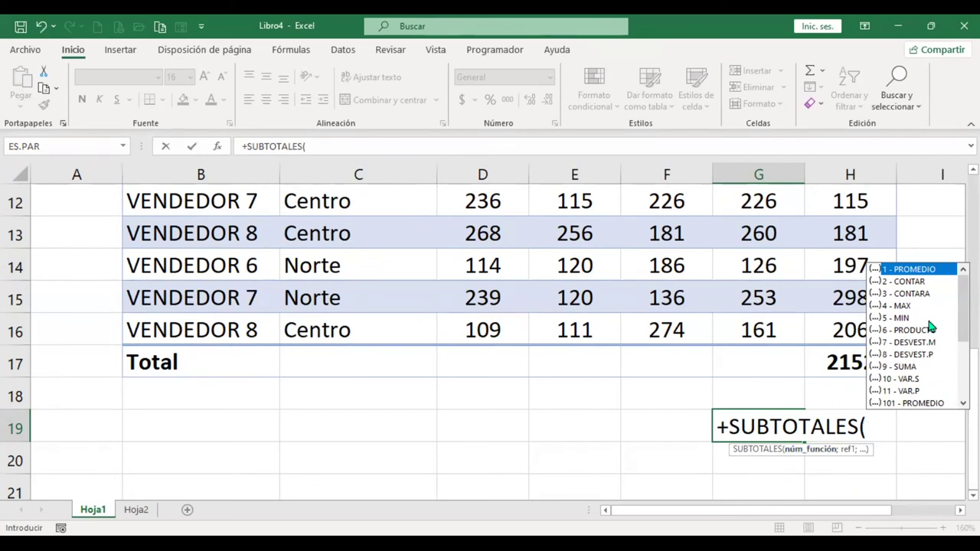
{"action": "key", "text": "Escape"}
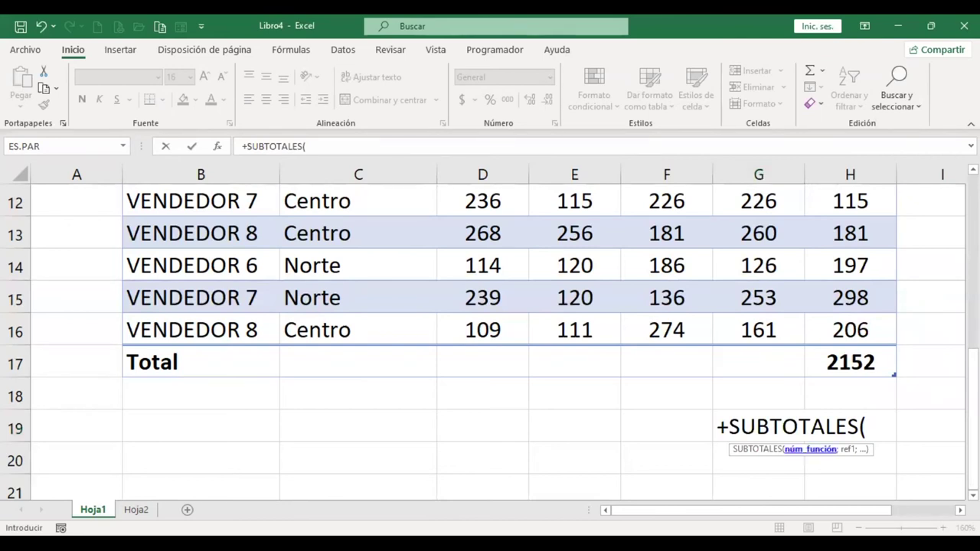
{"action": "key", "text": "alt+Down"}
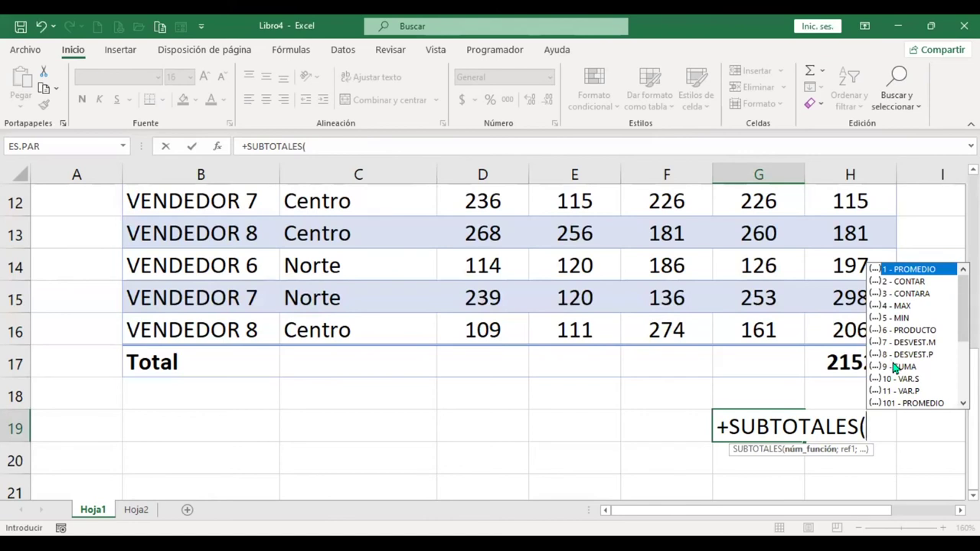
{"action": "key", "text": "Escape"}
{"action": "key", "text": "Escape"}
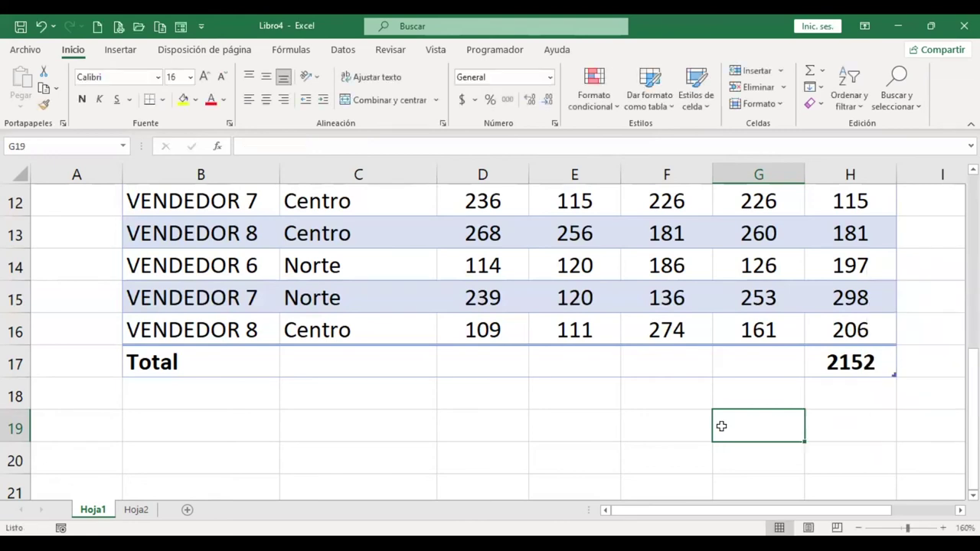
- Fill the MES 5 total formula across the totals row to the MES 4, MES 3, MES 2 and MES 1 columns
{"action": "left_click", "coordinate": [856, 358]}
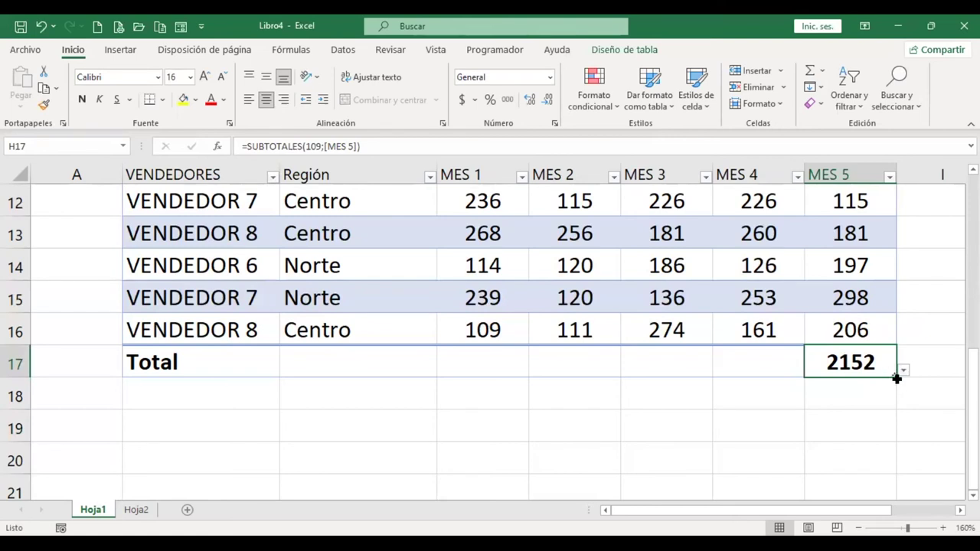
{"action": "left_click_drag", "start_coordinate": [896, 378], "coordinate": [444, 365]}
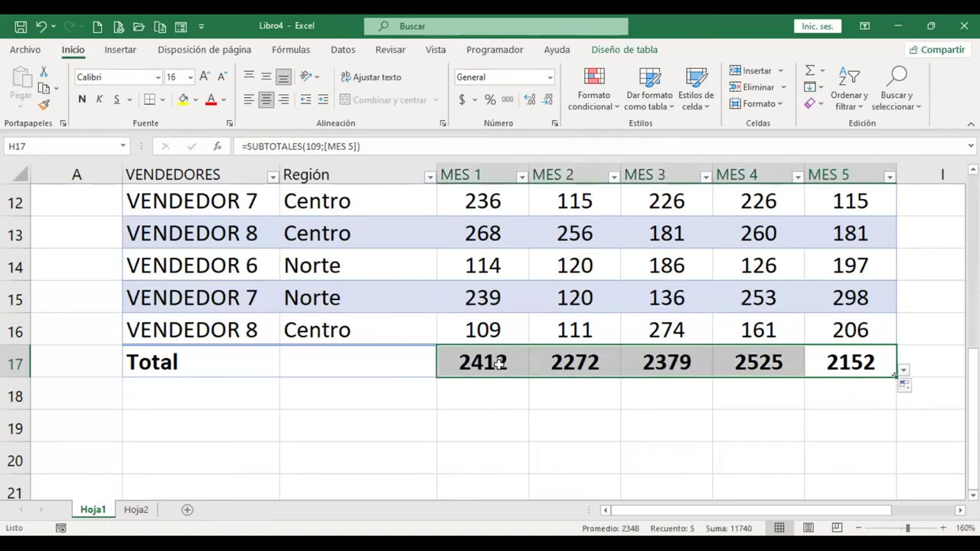
- Change the MES 2 summary in the totals row to Promedio
{"action": "left_click", "coordinate": [499, 363]}
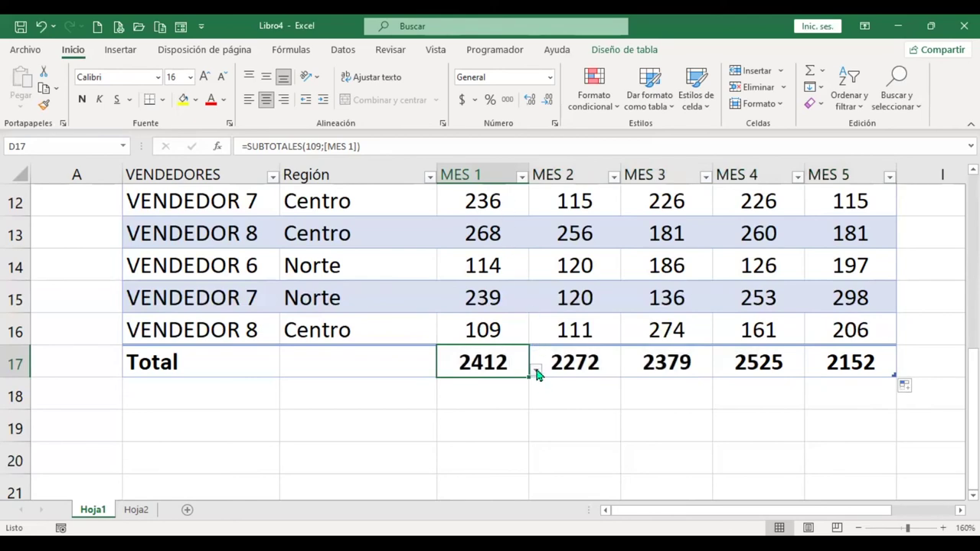
{"action": "scroll", "coordinate": [536, 373], "scroll_direction": "up", "scroll_amount": 1}
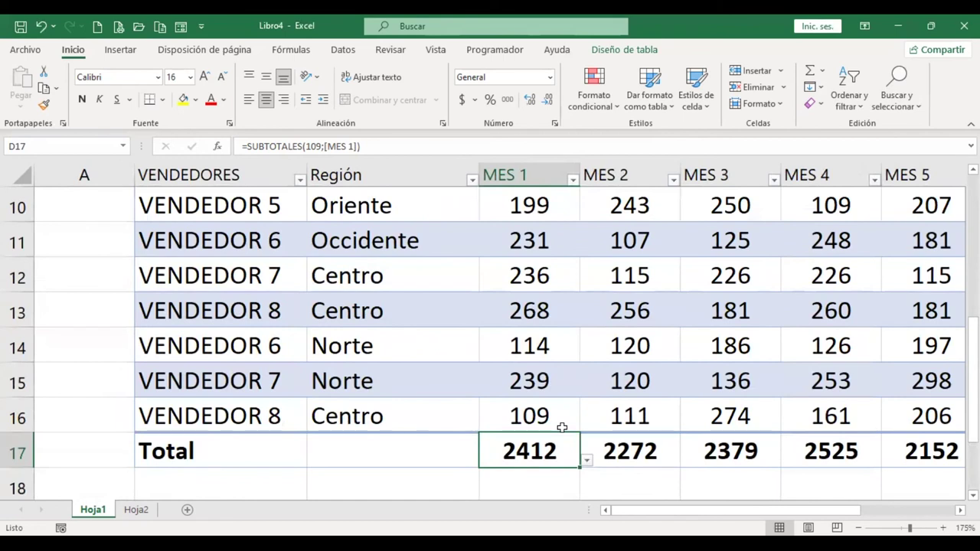
{"action": "key", "text": "alt+Down"}
{"action": "key", "text": "Escape"}
{"action": "key", "text": "Right"}
{"action": "key", "text": "alt+Down"}
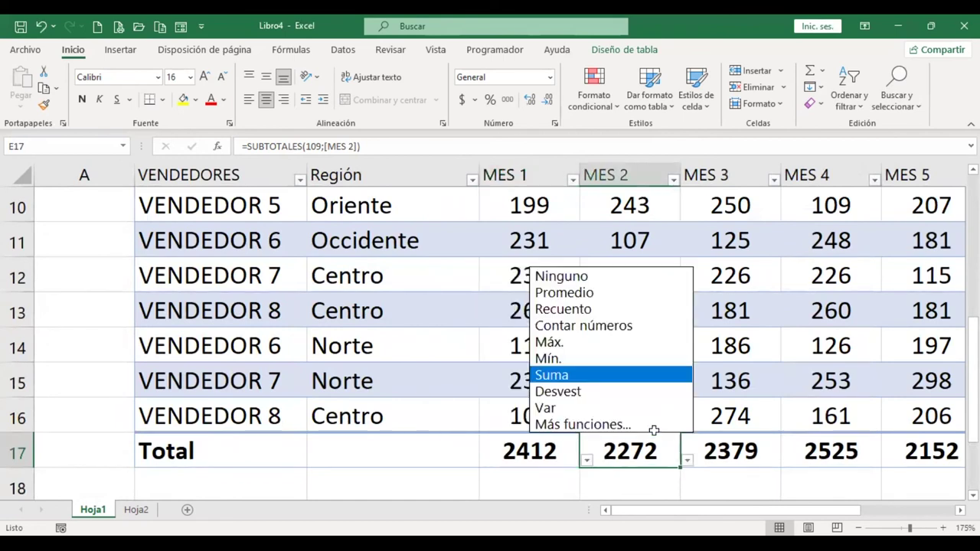
{"action": "left_click", "coordinate": [670, 292]}
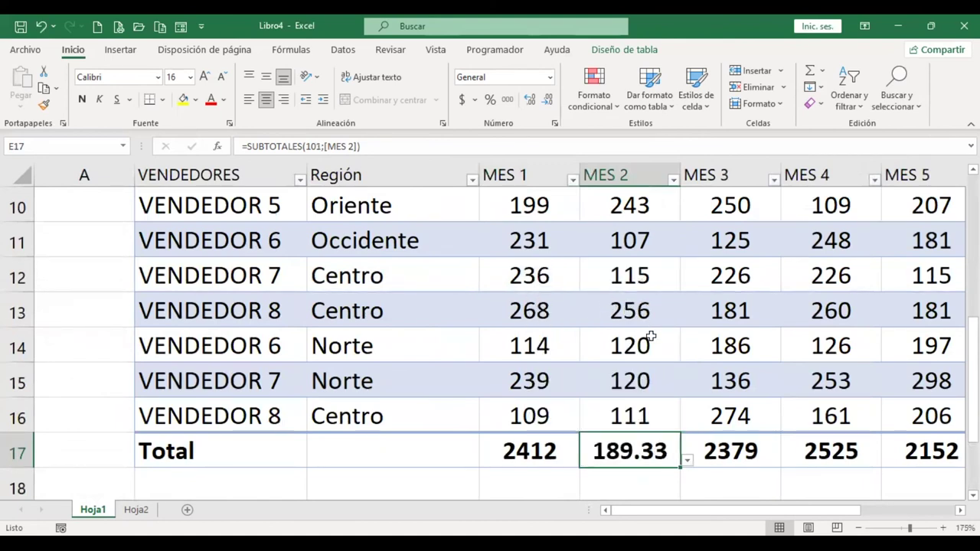
- Change the MES 3 summary in the totals row to Máx. and review the AutoSum functions
{"action": "key", "text": "Right"}
{"action": "key", "text": "alt+Down"}
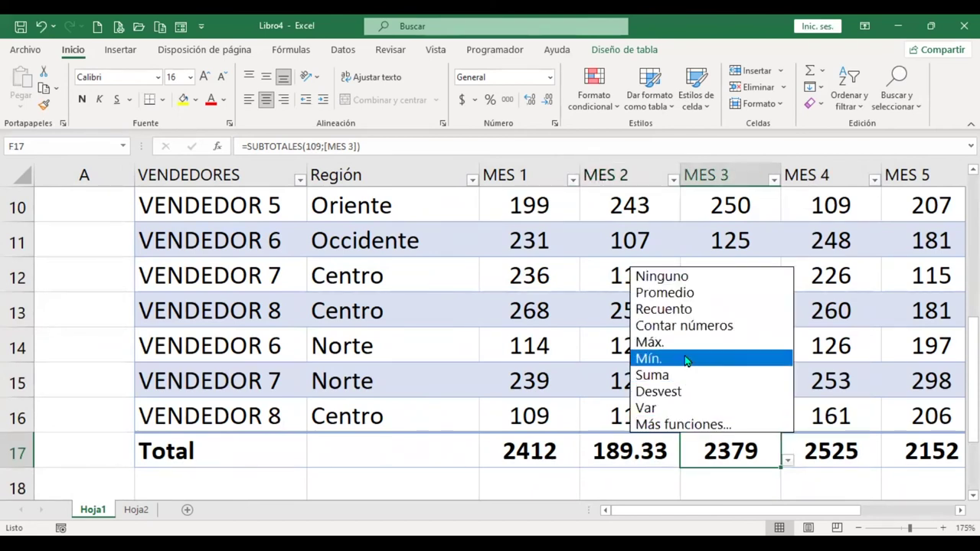
{"action": "left_click", "coordinate": [680, 342]}
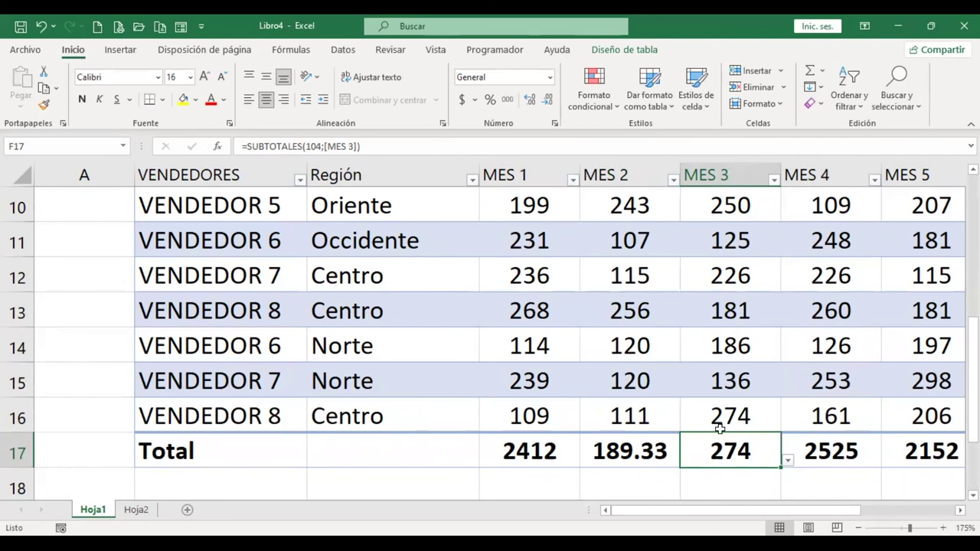
{"action": "scroll", "coordinate": [497, 321], "scroll_direction": "right", "scroll_amount": 2}
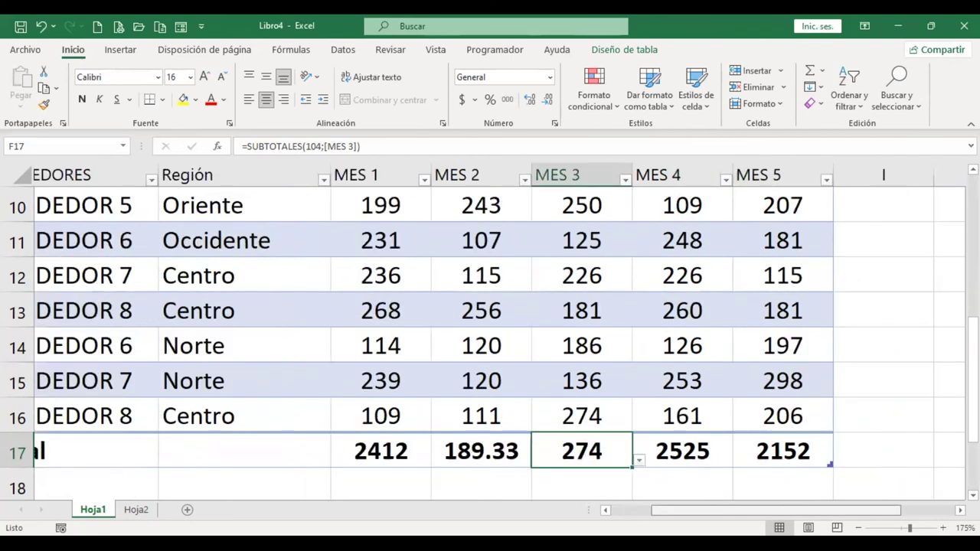
{"action": "scroll", "coordinate": [680, 411], "scroll_direction": "left", "scroll_amount": 1}
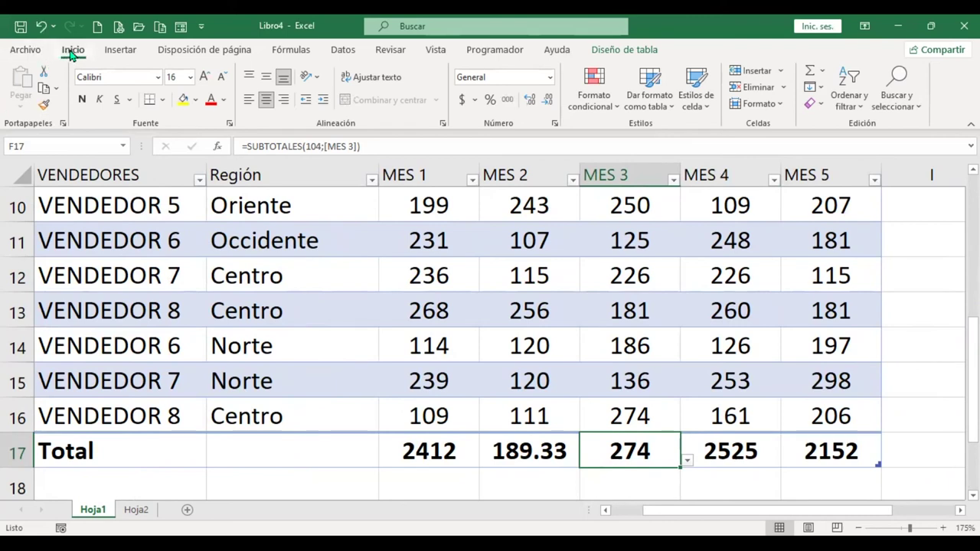
{"action": "left_click", "coordinate": [822, 71]}
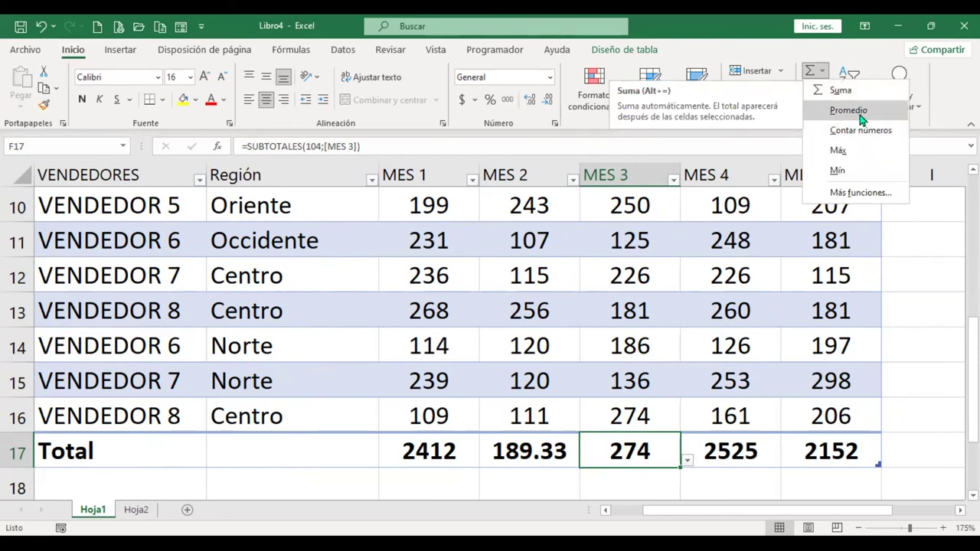
{"action": "left_click", "coordinate": [853, 153]}
- Change the MES 4 summary in the totals row to Mín
{"action": "key", "text": "Right"}
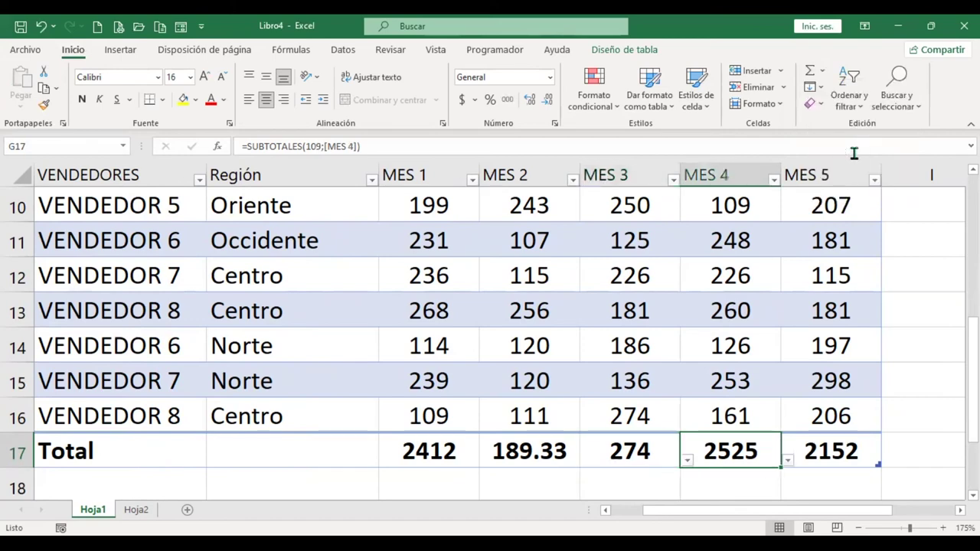
{"action": "scroll", "coordinate": [747, 345], "scroll_direction": "up", "scroll_amount": 2}
{"action": "scroll", "coordinate": [754, 309], "scroll_direction": "up", "scroll_amount": 1}
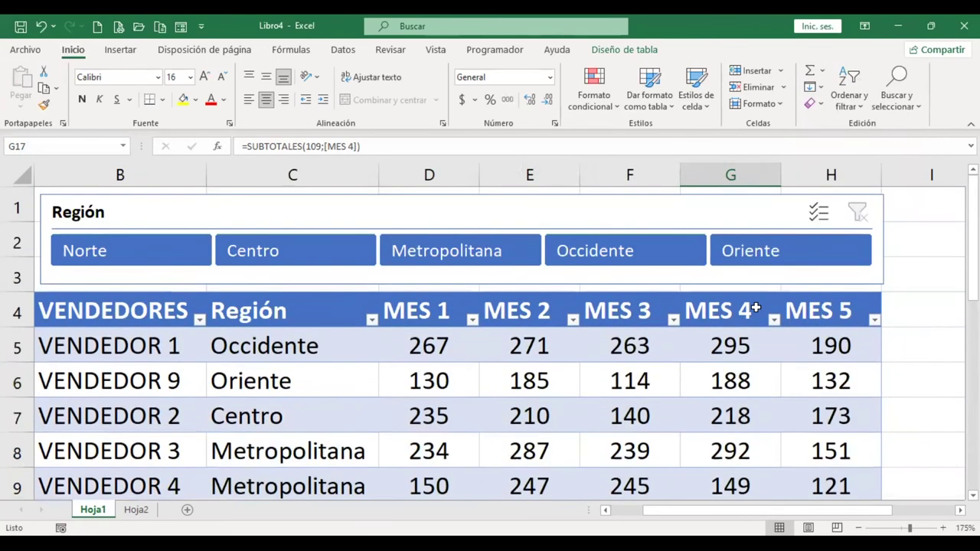
{"action": "scroll", "coordinate": [754, 310], "scroll_direction": "down", "scroll_amount": 5}
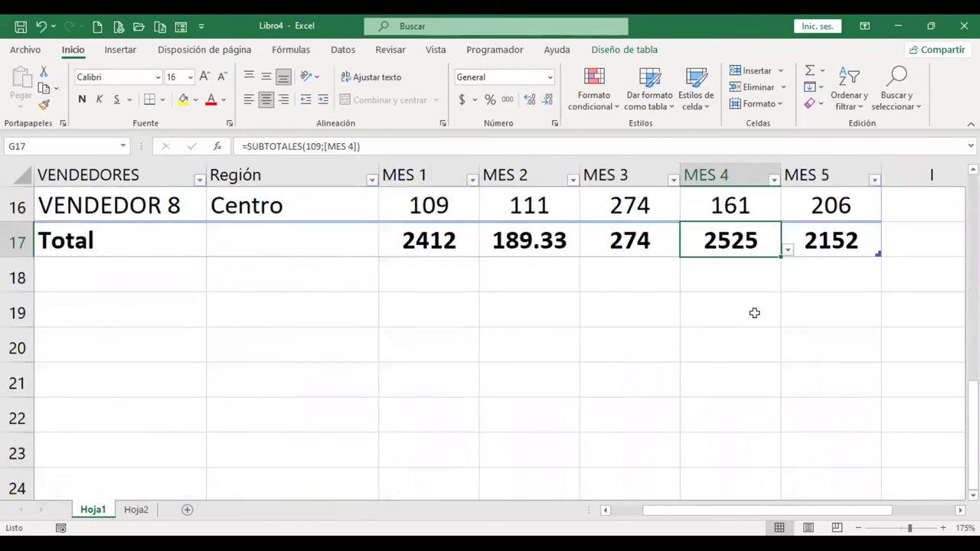
{"action": "left_click", "coordinate": [787, 250]}
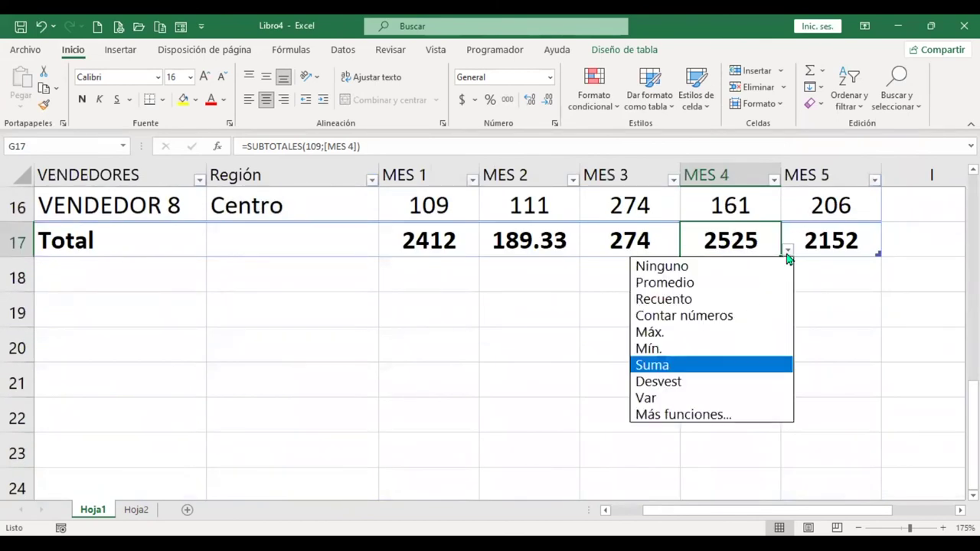
{"action": "left_click", "coordinate": [649, 349]}
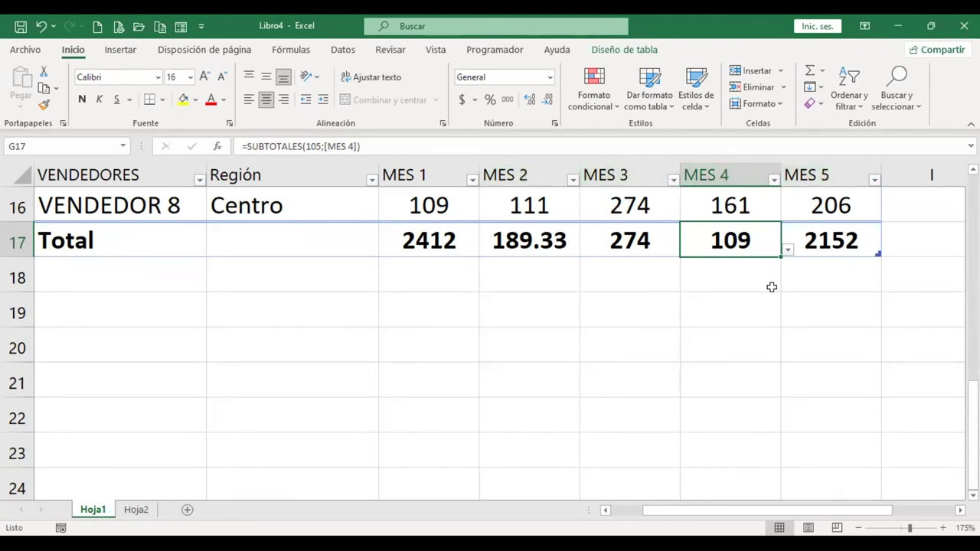
{"action": "scroll", "coordinate": [770, 291], "scroll_direction": "up", "scroll_amount": 2}
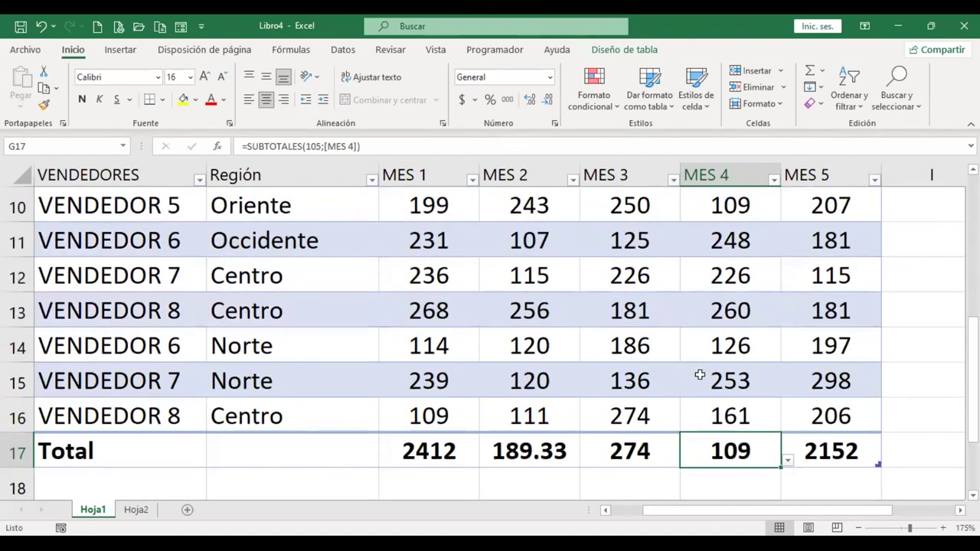
{"action": "scroll", "coordinate": [689, 366], "scroll_direction": "up", "scroll_amount": 3}
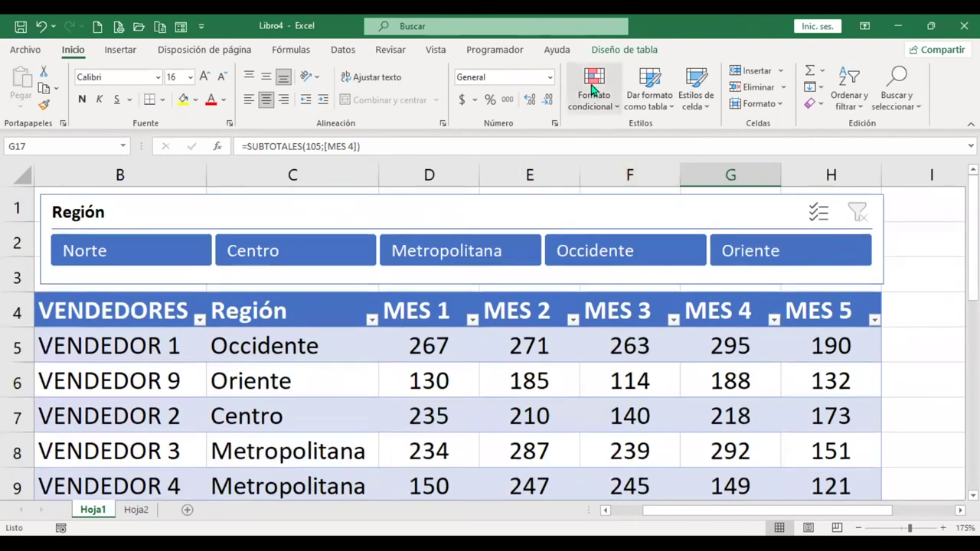
- Turn off the banded rows of the Ventas table and inspect its rows down to the totals row
{"action": "left_click", "coordinate": [621, 49]}
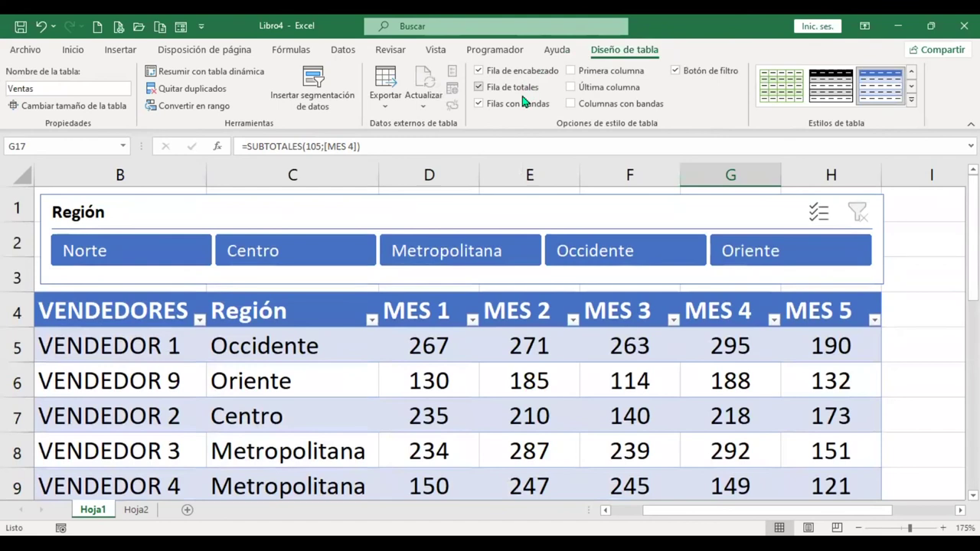
{"action": "scroll", "coordinate": [507, 324], "scroll_direction": "down", "scroll_amount": 6}
{"action": "scroll", "coordinate": [507, 324], "scroll_direction": "up", "scroll_amount": 2}
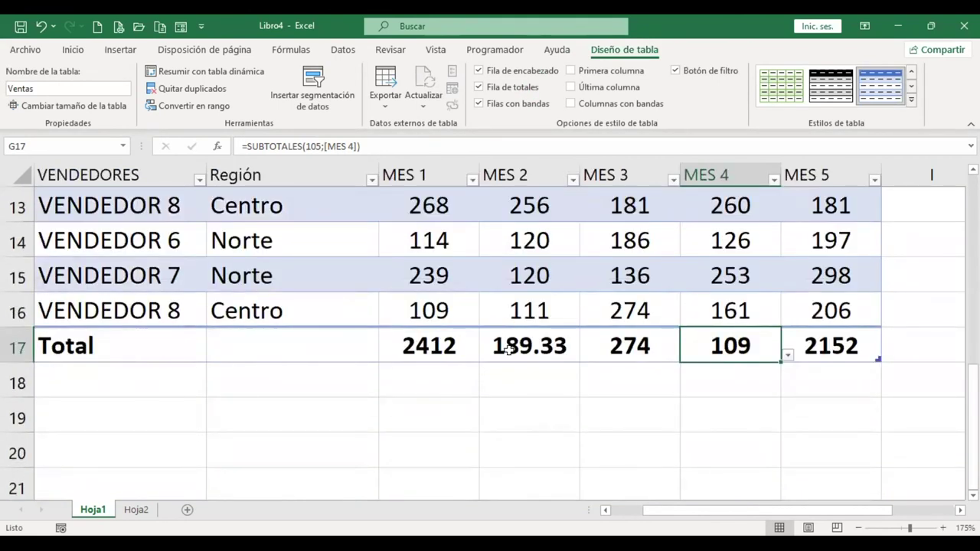
{"action": "scroll", "coordinate": [572, 311], "scroll_direction": "up", "scroll_amount": 4}
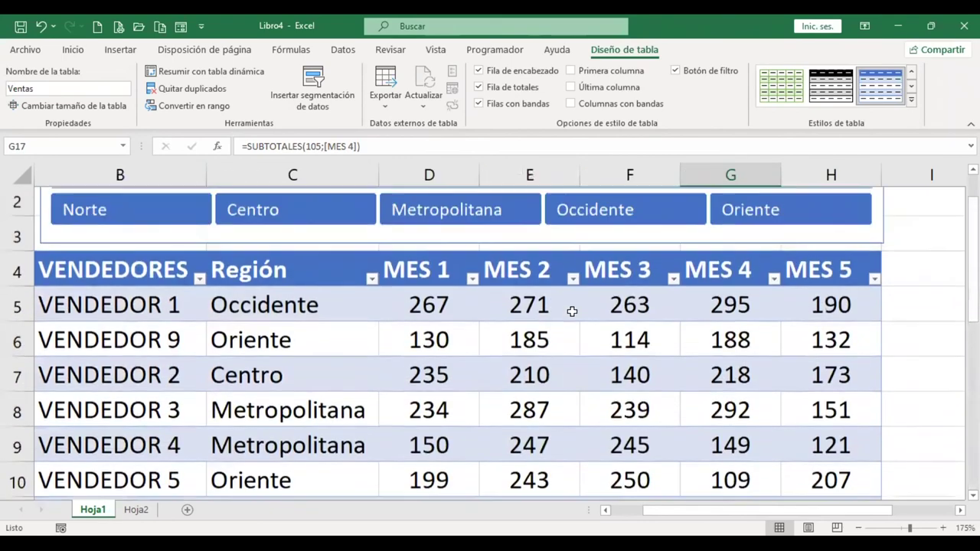
{"action": "scroll", "coordinate": [572, 311], "scroll_direction": "up", "scroll_amount": 1}
{"action": "scroll", "coordinate": [554, 350], "scroll_direction": "down", "scroll_amount": 1}
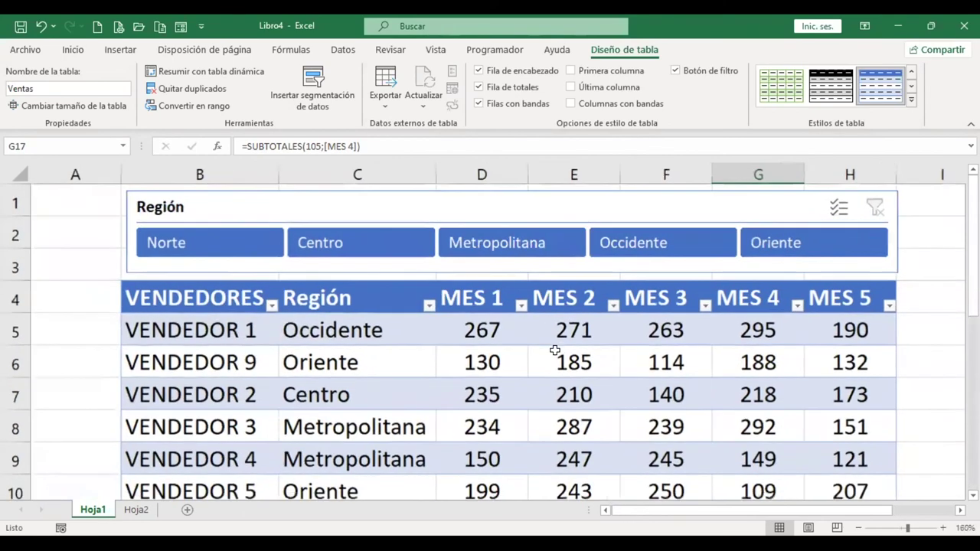
{"action": "scroll", "coordinate": [554, 349], "scroll_direction": "down", "scroll_amount": 1}
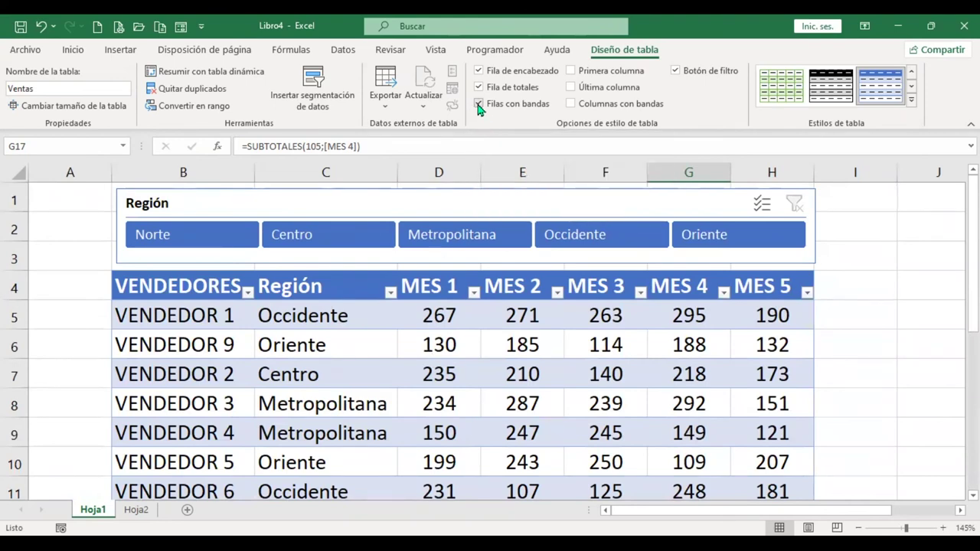
{"action": "left_click", "coordinate": [479, 105]}
{"action": "scroll", "coordinate": [510, 280], "scroll_direction": "down", "scroll_amount": 4}
{"action": "scroll", "coordinate": [535, 288], "scroll_direction": "up", "scroll_amount": 2}
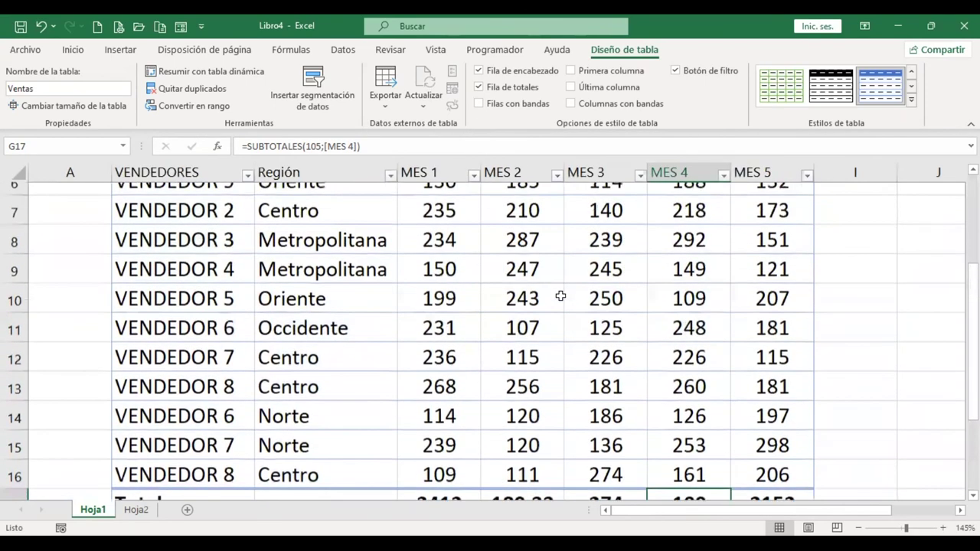
{"action": "scroll", "coordinate": [658, 345], "scroll_direction": "up", "scroll_amount": 1}
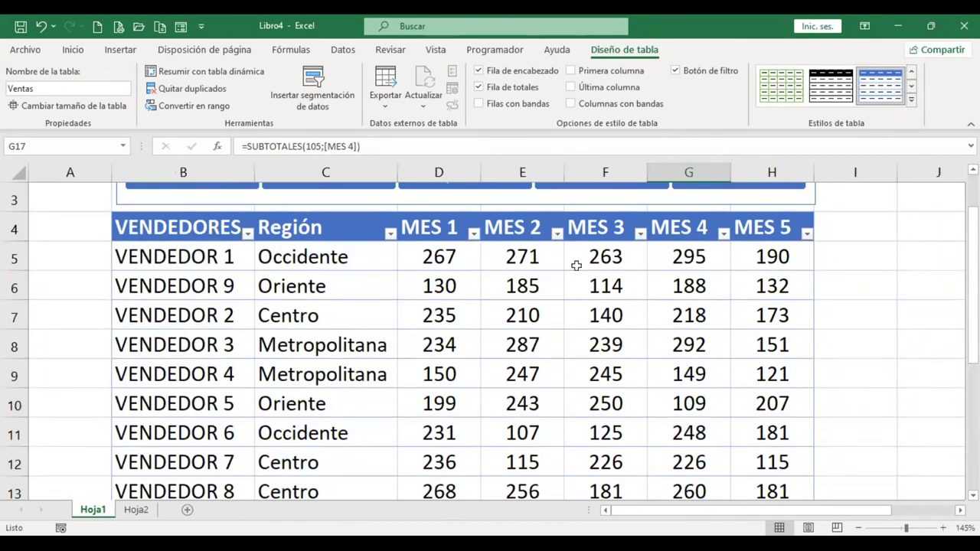
- Turn the banded rows of the Ventas table back on
{"action": "left_click", "coordinate": [479, 105]}
{"action": "scroll", "coordinate": [475, 184], "scroll_direction": "down", "scroll_amount": 3}
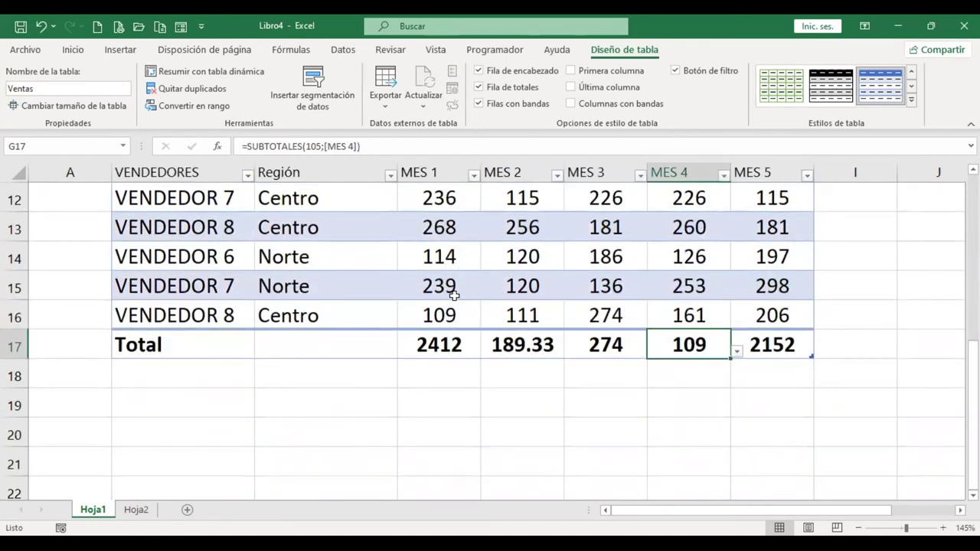
{"action": "scroll", "coordinate": [566, 219], "scroll_direction": "up", "scroll_amount": 2}
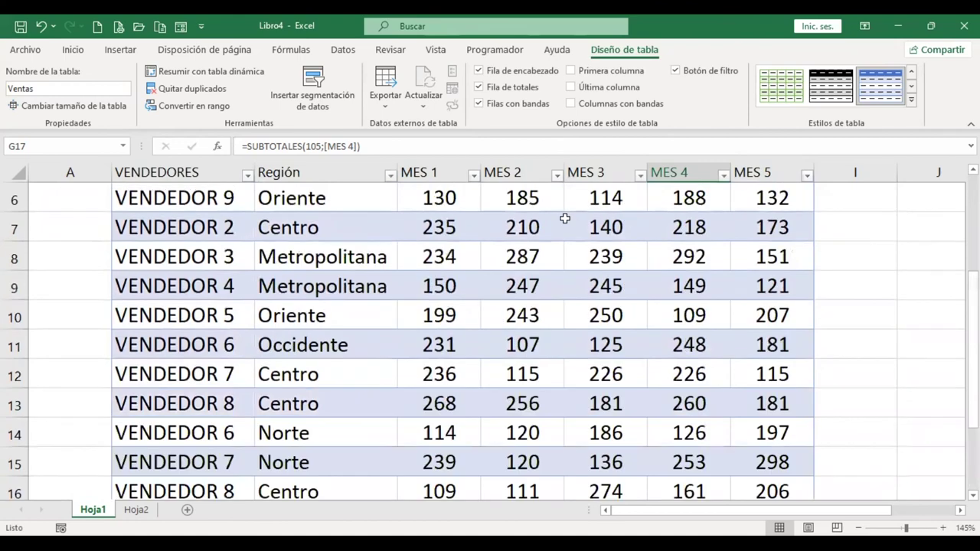
- Try the first column emphasis on the VENDEDORES names, and turn it off again
{"action": "left_click", "coordinate": [572, 71]}
{"action": "scroll", "coordinate": [593, 244], "scroll_direction": "down", "scroll_amount": 2}
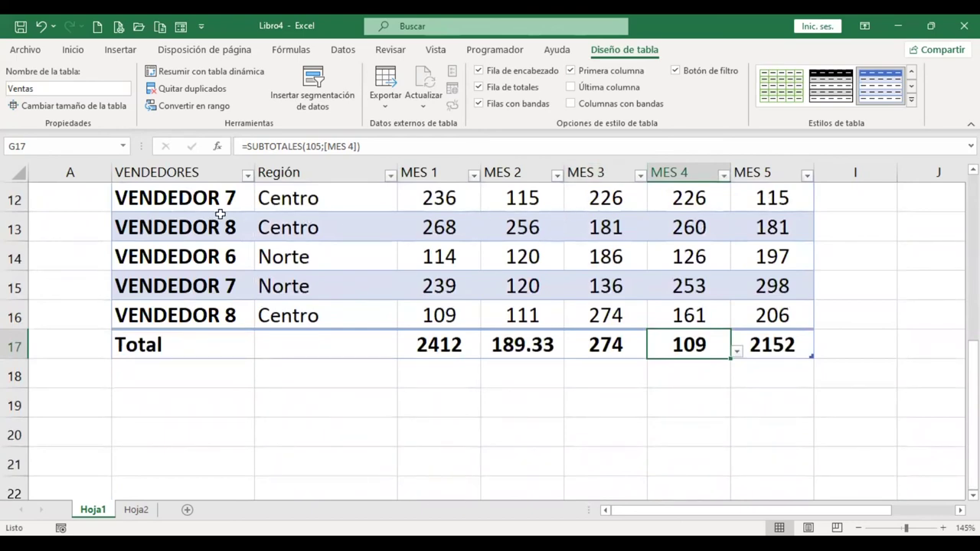
{"action": "scroll", "coordinate": [712, 284], "scroll_direction": "up", "scroll_amount": 4}
{"action": "scroll", "coordinate": [711, 284], "scroll_direction": "up", "scroll_amount": 2, "text": "ctrl"}
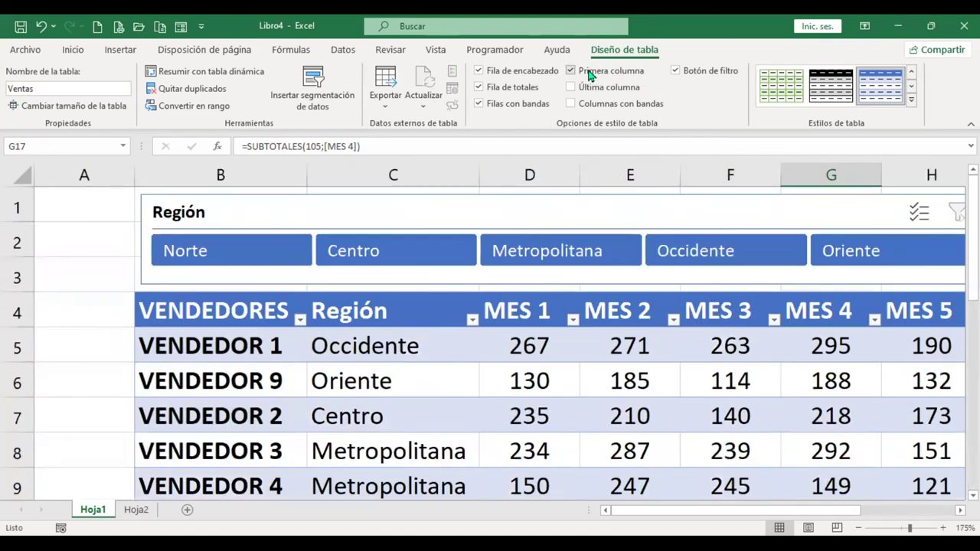
{"action": "left_click", "coordinate": [572, 70]}
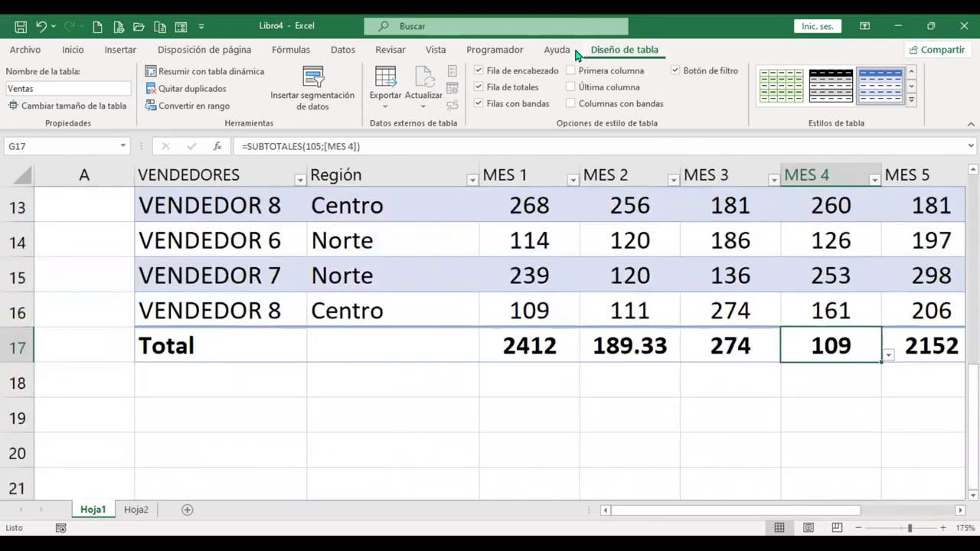
- Select cell B8 in the VENDEDORES column and turn on the table's first column emphasis
{"action": "left_click", "coordinate": [436, 49]}
{"action": "scroll", "coordinate": [230, 307], "scroll_direction": "up", "scroll_amount": 2}
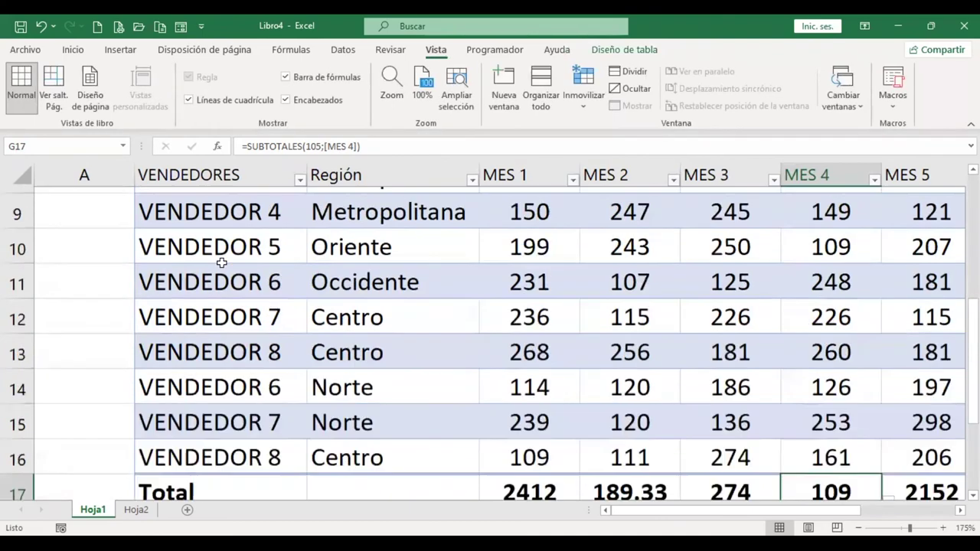
{"action": "left_click", "coordinate": [225, 240]}
{"action": "scroll", "coordinate": [226, 240], "scroll_direction": "up", "scroll_amount": 2}
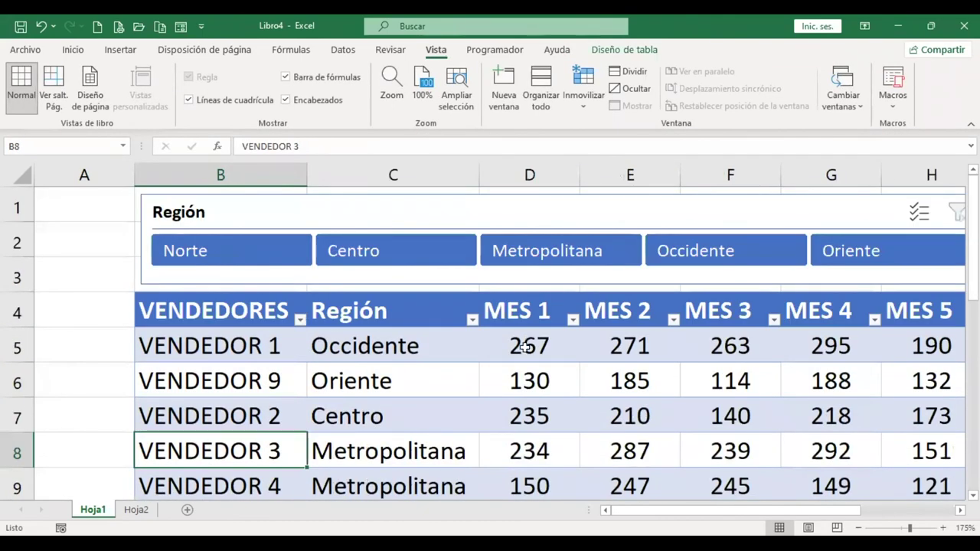
{"action": "left_click", "coordinate": [632, 51]}
{"action": "left_click", "coordinate": [572, 71]}
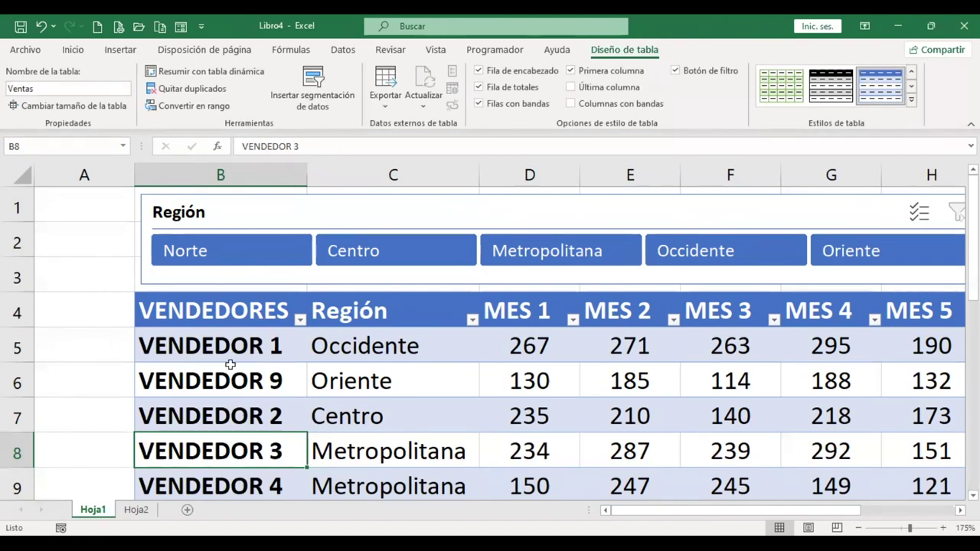
- Try the last column emphasis on the MES 5 values, and turn it off again
{"action": "left_click", "coordinate": [570, 87]}
{"action": "left_click_drag", "start_coordinate": [743, 510], "coordinate": [823, 510]}
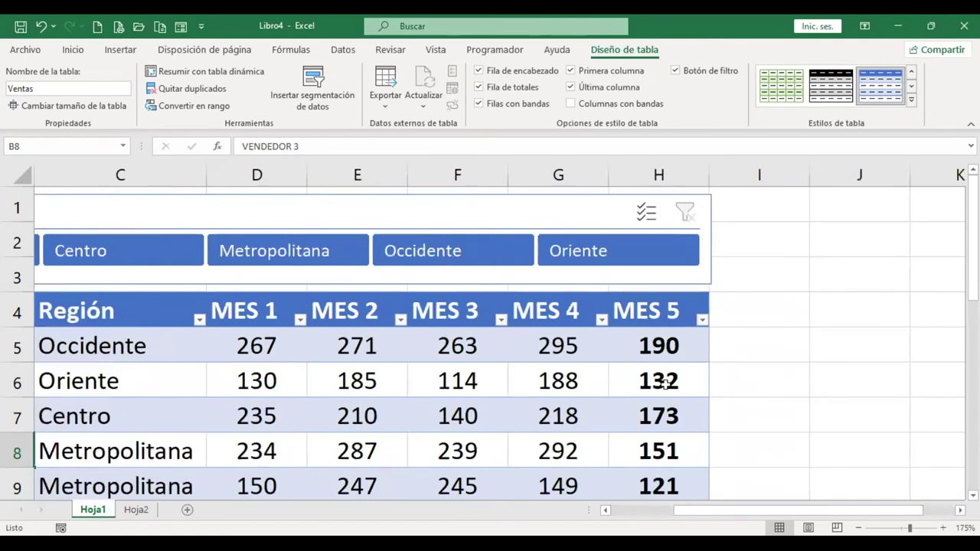
{"action": "left_click", "coordinate": [571, 87]}
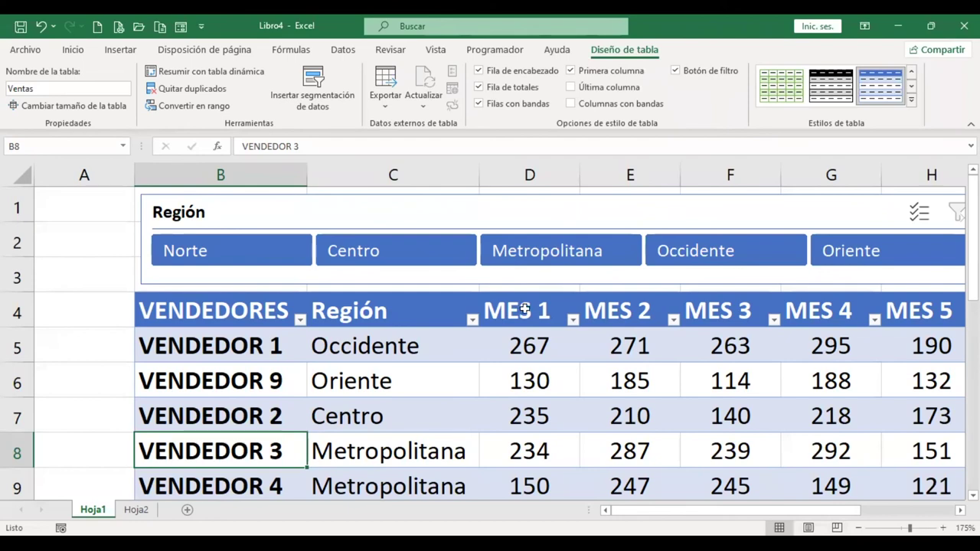
- Add a new column to the Ventas table by entering the header TOTAL TRIM in cell I4
{"action": "left_click_drag", "start_coordinate": [735, 510], "coordinate": [797, 510]}
{"action": "left_click", "coordinate": [761, 306]}
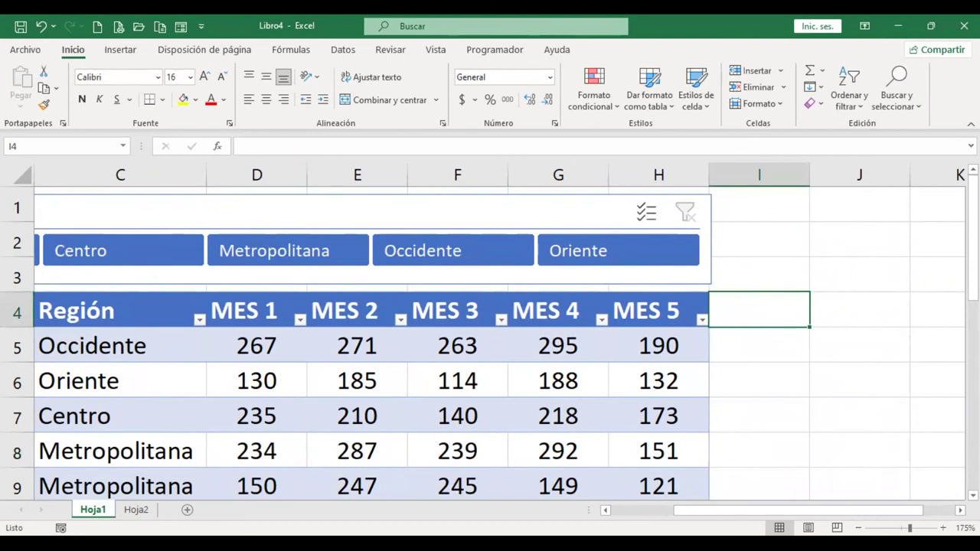
{"action": "type", "text": "tr"}
{"action": "key", "text": "BackSpace"}
{"action": "key", "text": "BackSpace"}
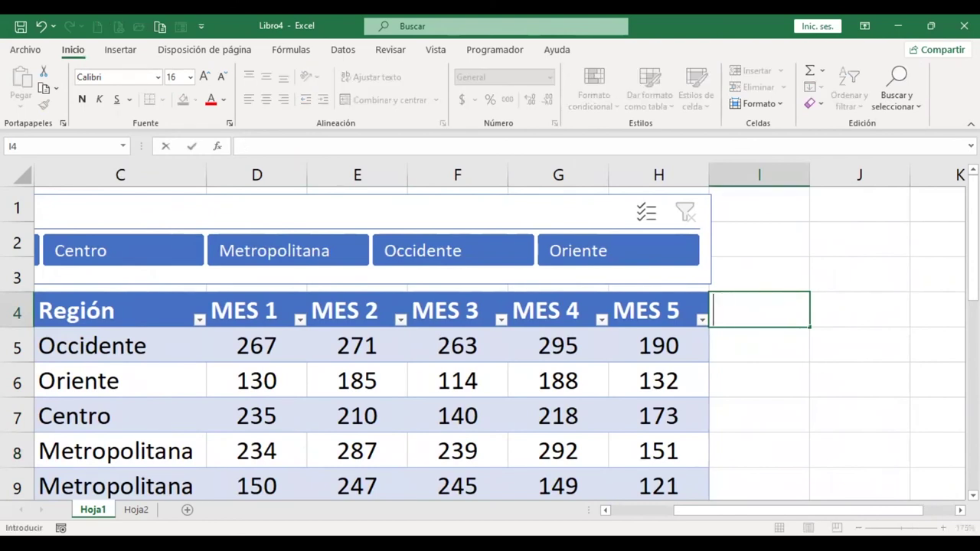
{"action": "type", "text": "TOTAL TR"}
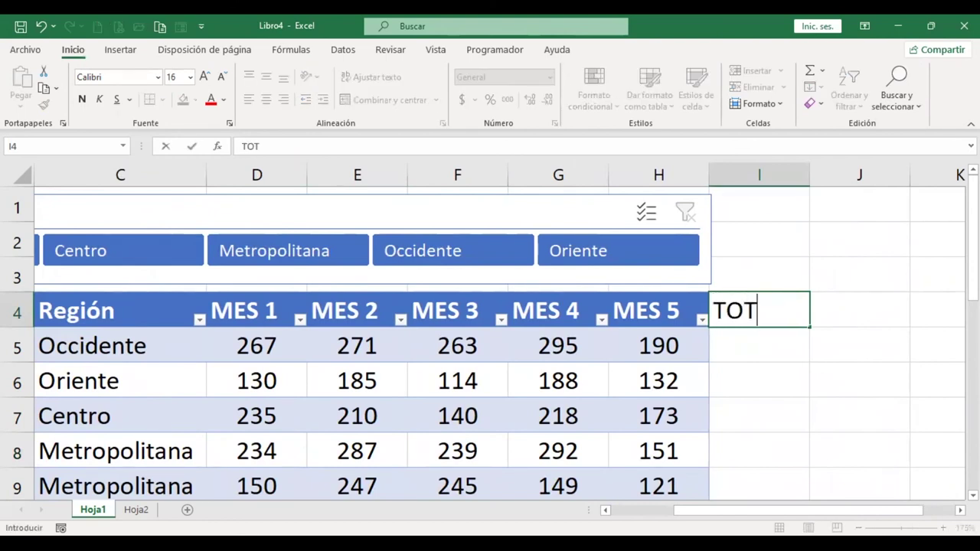
{"action": "type", "text": "IM"}
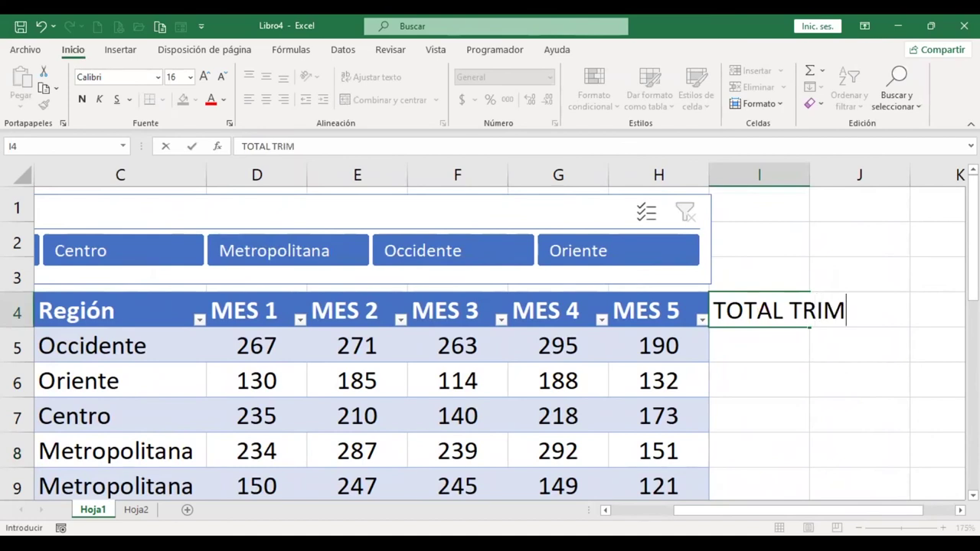
{"action": "key", "text": "Return"}
- Wrap the text of the TOTAL TRIM header and center the row 4 headers vertically and horizontally
{"action": "left_click", "coordinate": [770, 310]}
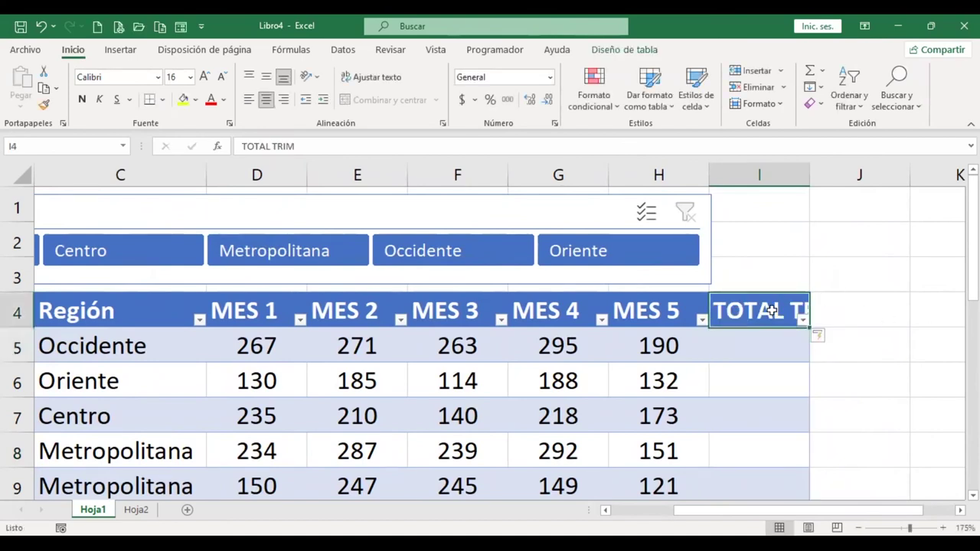
{"action": "left_click", "coordinate": [360, 77]}
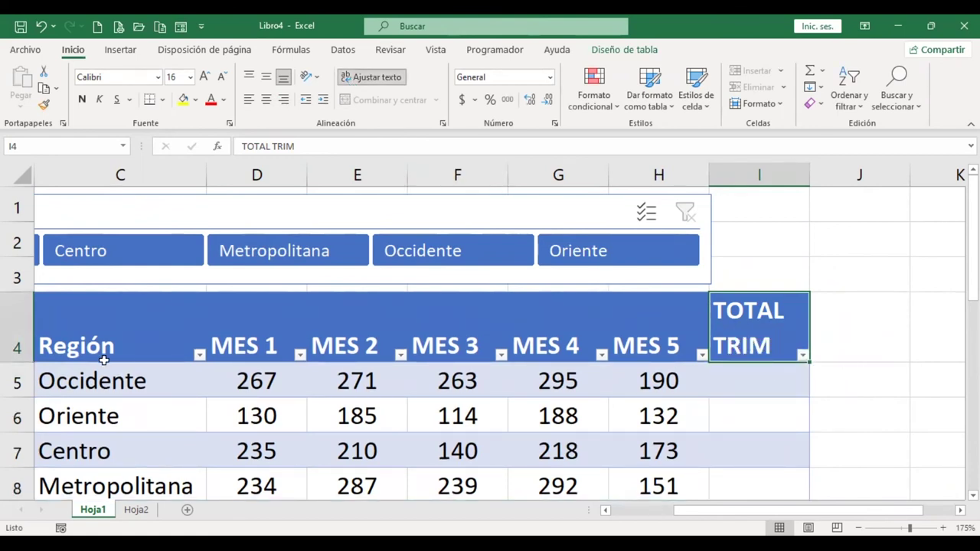
{"action": "left_click", "coordinate": [16, 327]}
{"action": "left_click", "coordinate": [268, 78]}
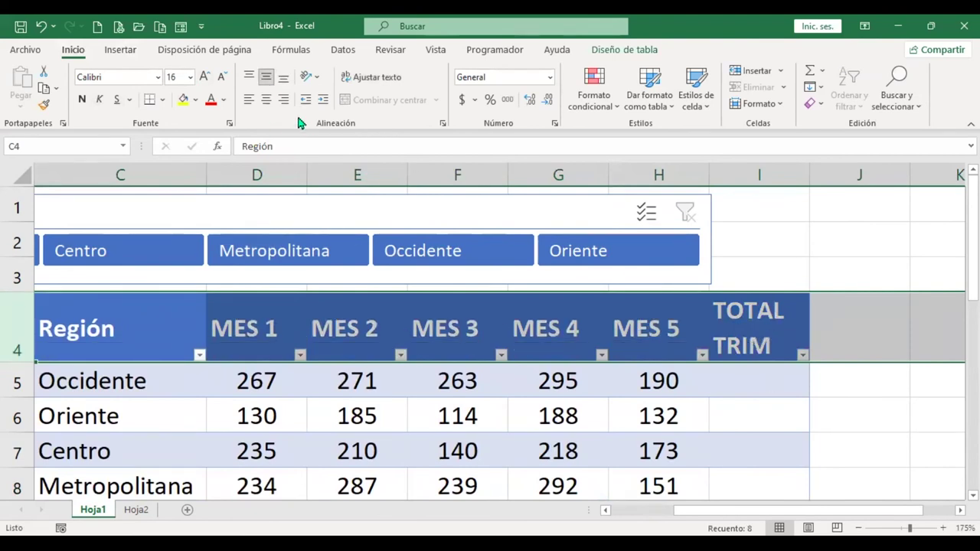
{"action": "left_click", "coordinate": [267, 100]}
- Fill the TOTAL TRIM column from cell I5 with the formula =SUMA(Ventas[@[MES 1]:[MES 3]])
{"action": "left_click", "coordinate": [778, 381]}
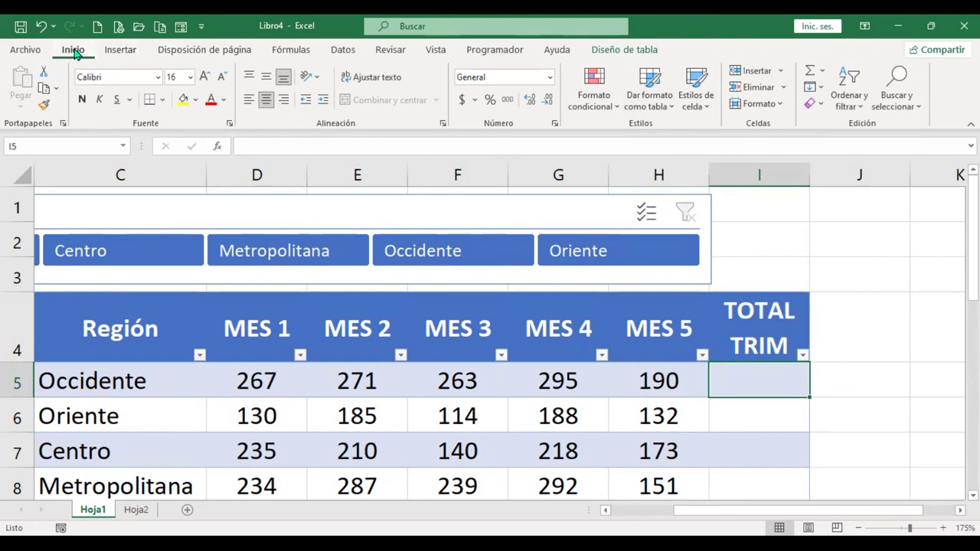
{"action": "left_click", "coordinate": [822, 70]}
{"action": "left_click", "coordinate": [860, 92]}
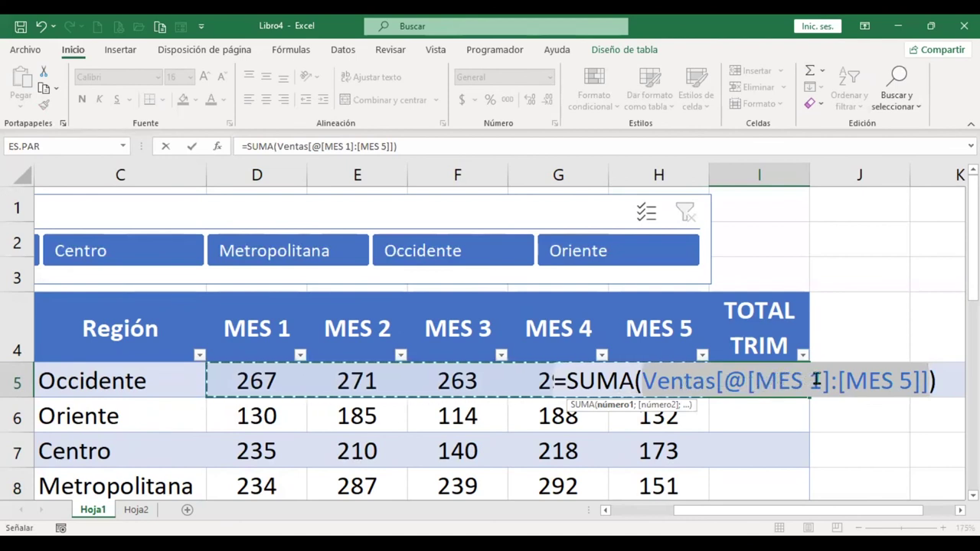
{"action": "left_click", "coordinate": [912, 382]}
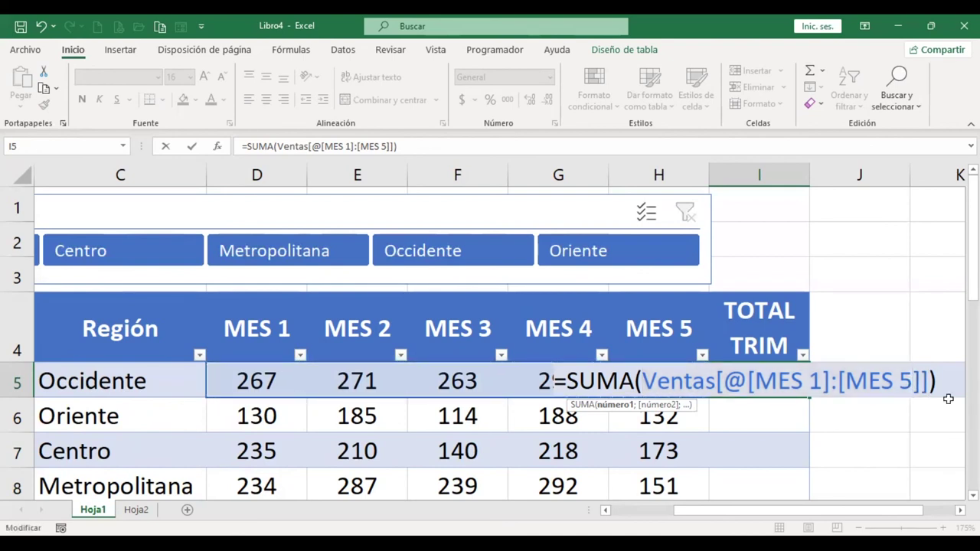
{"action": "key", "text": "BackSpace"}
{"action": "type", "text": "3"}
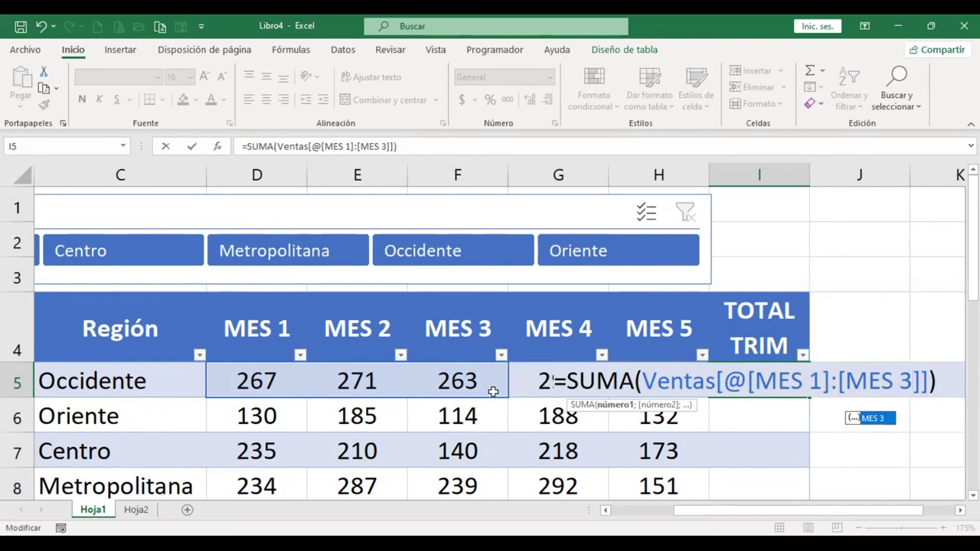
{"action": "key", "text": "Return"}
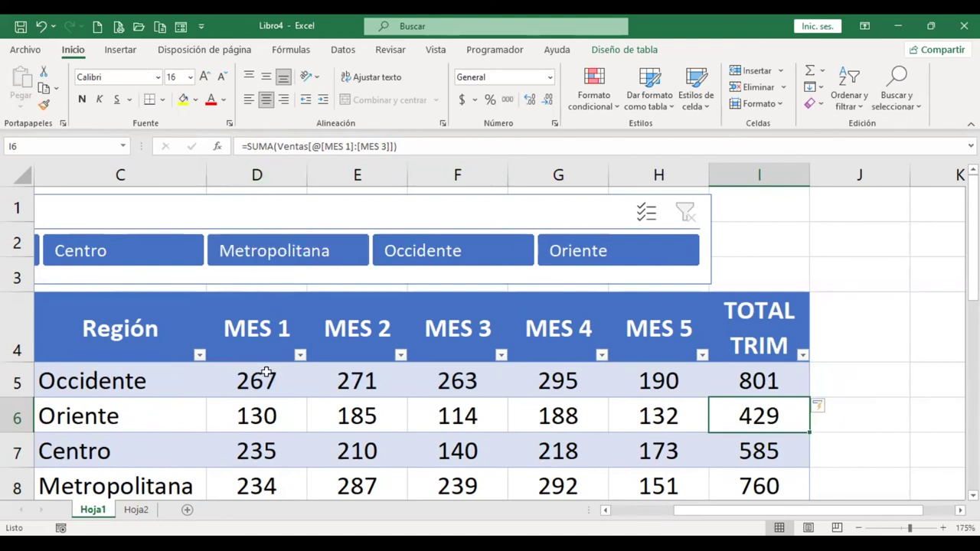
- Examine the formulas and results filled down the TOTAL TRIM column, from row 5 to the totals row
{"action": "left_click", "coordinate": [754, 378]}
{"action": "scroll", "coordinate": [837, 404], "scroll_direction": "down", "scroll_amount": 2}
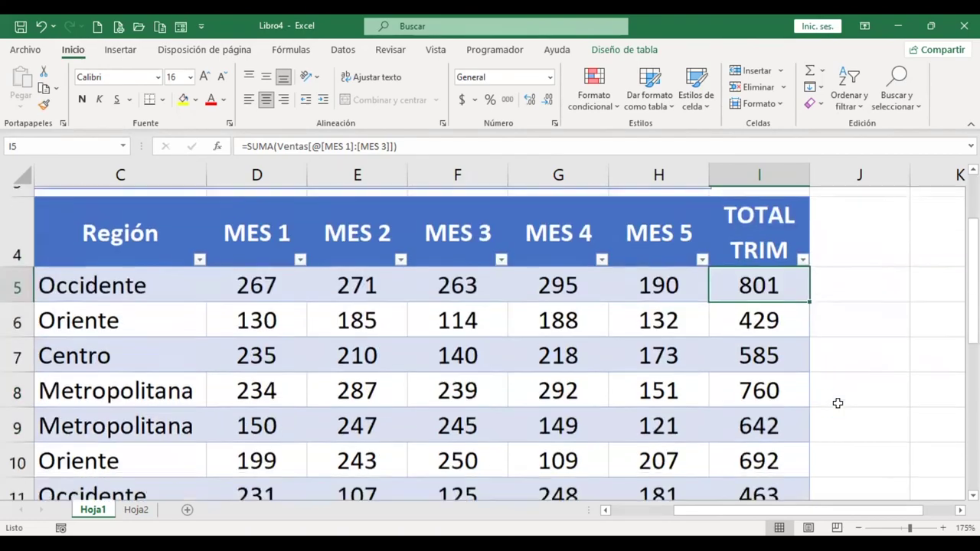
{"action": "scroll", "coordinate": [789, 325], "scroll_direction": "down", "scroll_amount": 3}
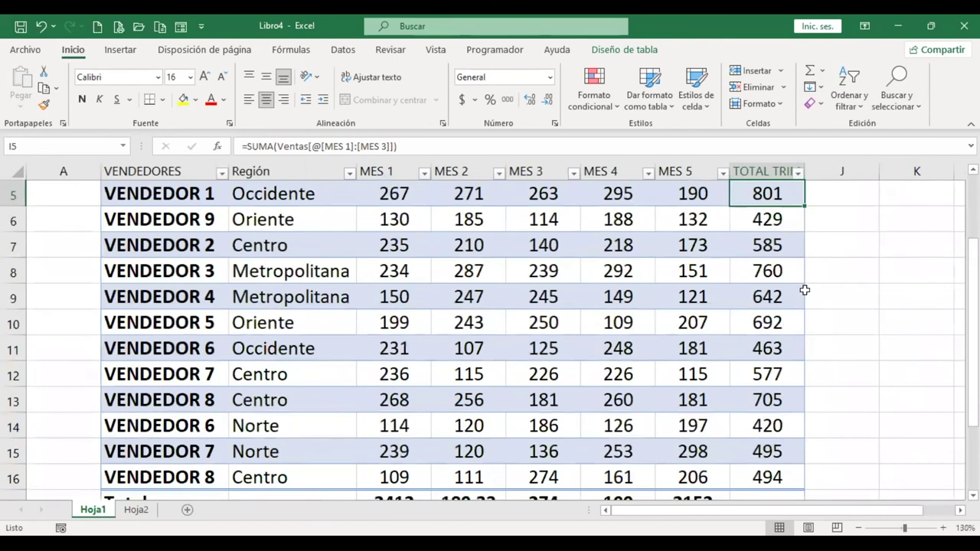
{"action": "scroll", "coordinate": [804, 287], "scroll_direction": "down", "scroll_amount": 1}
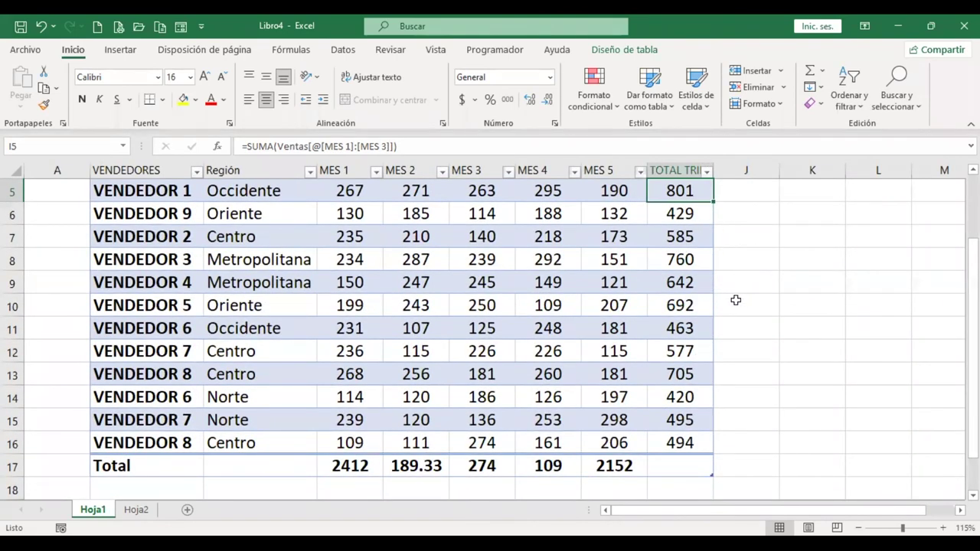
{"action": "scroll", "coordinate": [712, 276], "scroll_direction": "up", "scroll_amount": 2}
{"action": "scroll", "coordinate": [694, 305], "scroll_direction": "down", "scroll_amount": 1}
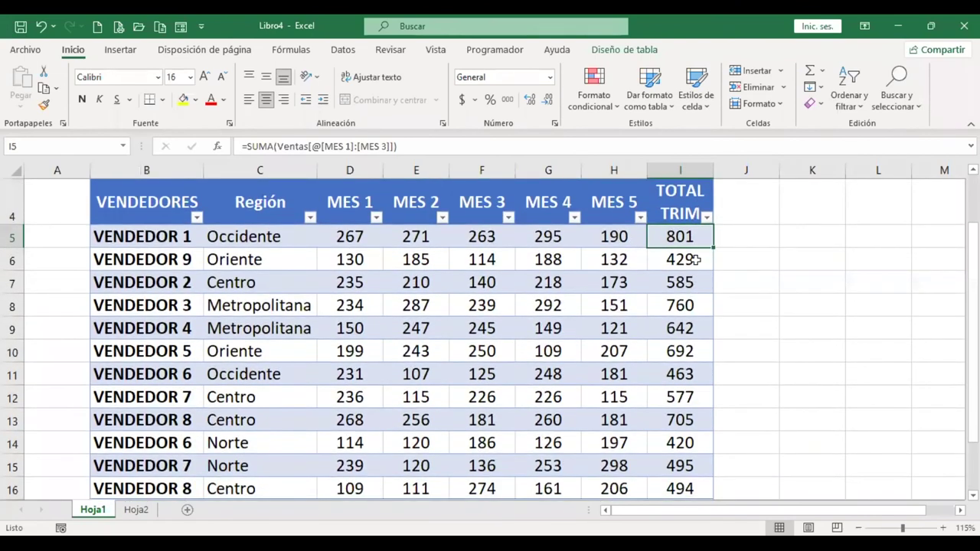
{"action": "left_click", "coordinate": [686, 307]}
{"action": "left_click", "coordinate": [680, 372]}
{"action": "left_click", "coordinate": [686, 418]}
{"action": "left_click", "coordinate": [689, 240]}
{"action": "left_click_drag", "start_coordinate": [691, 259], "coordinate": [683, 441]}
{"action": "scroll", "coordinate": [693, 429], "scroll_direction": "down", "scroll_amount": 1}
{"action": "scroll", "coordinate": [689, 383], "scroll_direction": "down", "scroll_amount": 1}
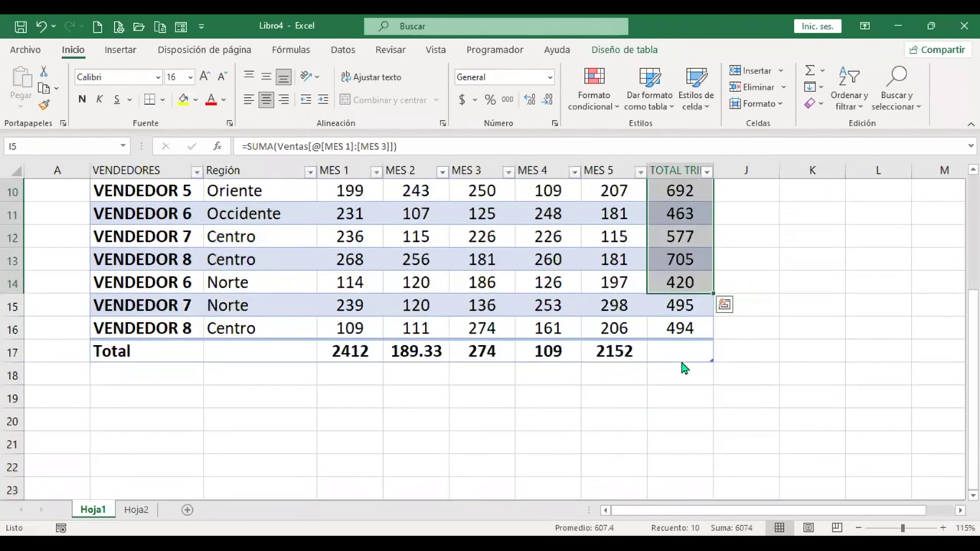
- Set the totals row function of the TOTAL TRIM column to Suma
{"action": "left_click", "coordinate": [680, 354]}
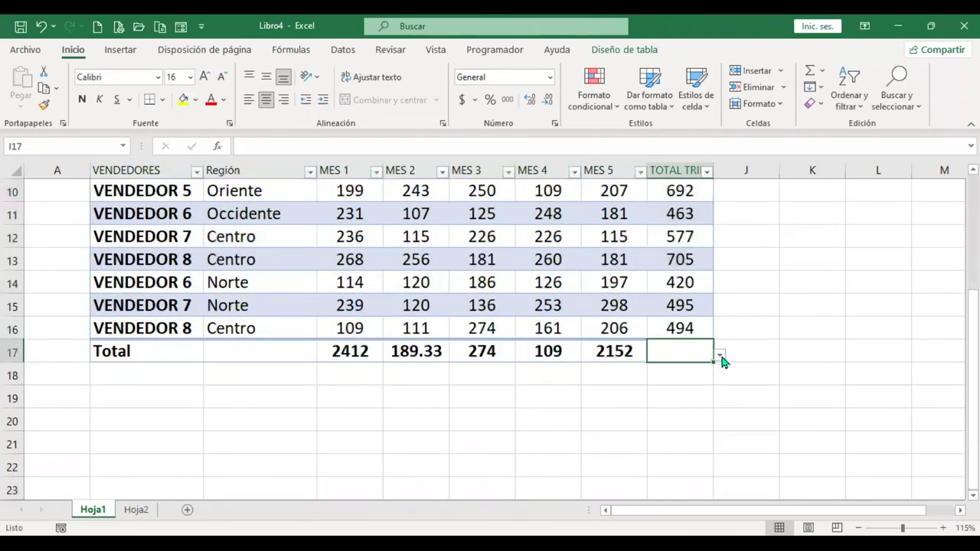
{"action": "left_click", "coordinate": [720, 356]}
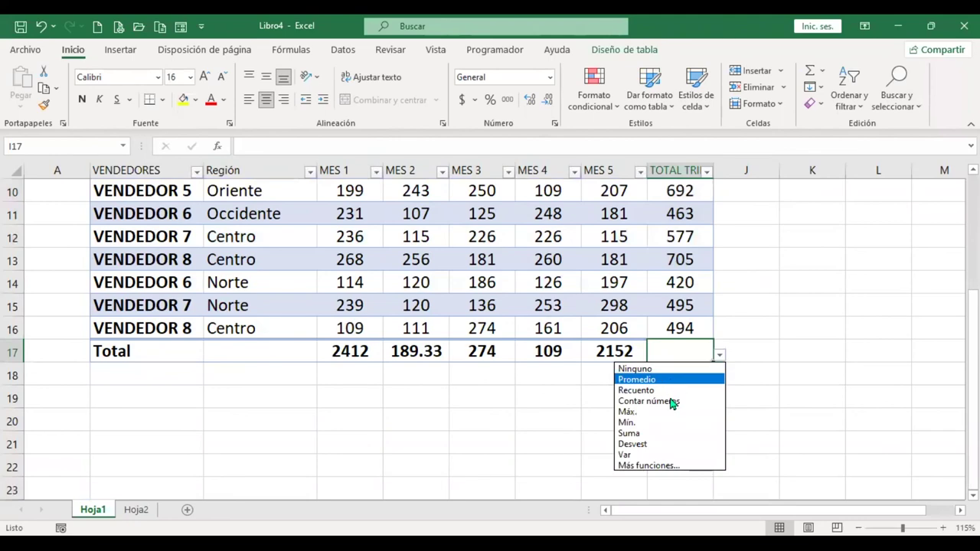
{"action": "left_click", "coordinate": [674, 433]}
{"action": "scroll", "coordinate": [763, 371], "scroll_direction": "up", "scroll_amount": 2, "text": "ctrl"}
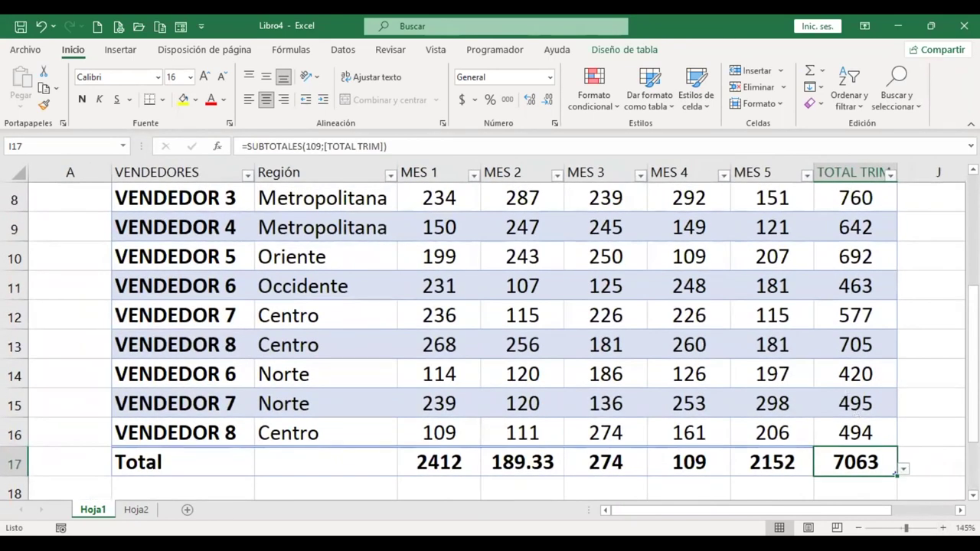
- Turn on the Ventas table's last column emphasis for TOTAL TRIM, switching it off and on again to compare
{"action": "left_click", "coordinate": [923, 510]}
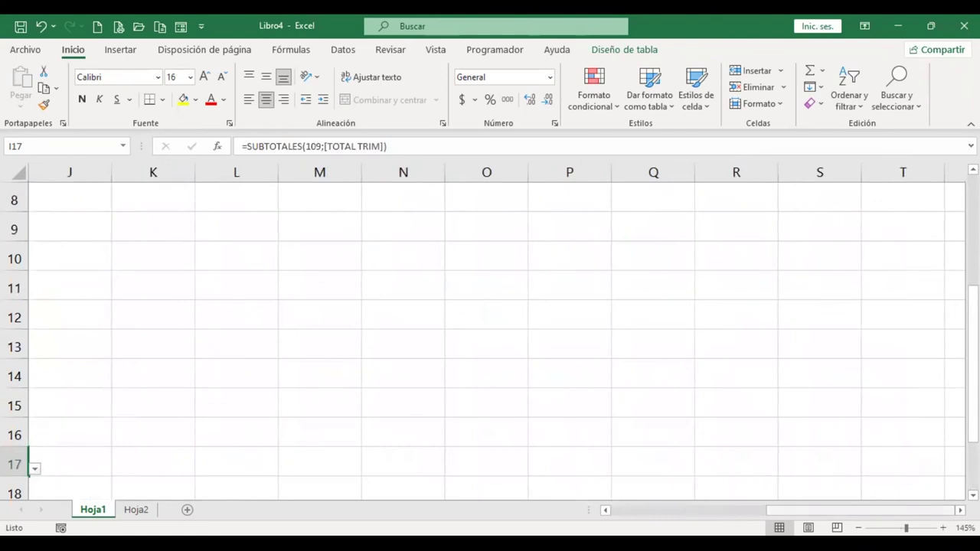
{"action": "left_click", "coordinate": [689, 510]}
{"action": "left_click", "coordinate": [746, 407]}
{"action": "scroll", "coordinate": [832, 418], "scroll_direction": "up", "scroll_amount": 2}
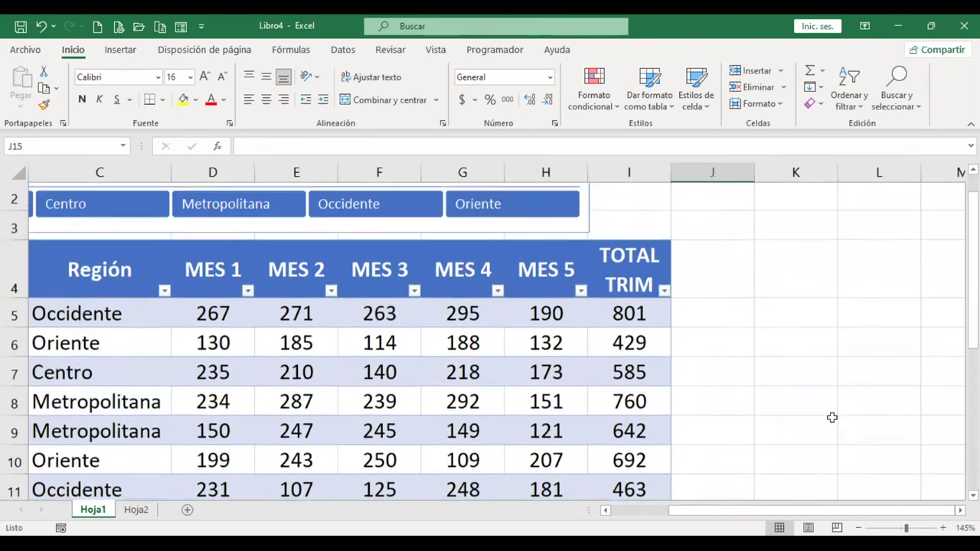
{"action": "scroll", "coordinate": [831, 417], "scroll_direction": "up", "scroll_amount": 1}
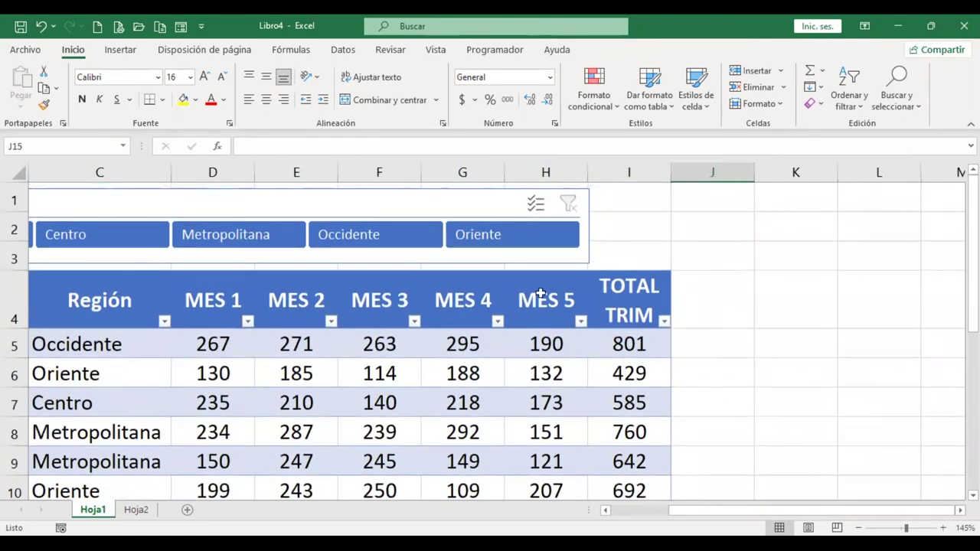
{"action": "left_click", "coordinate": [475, 344]}
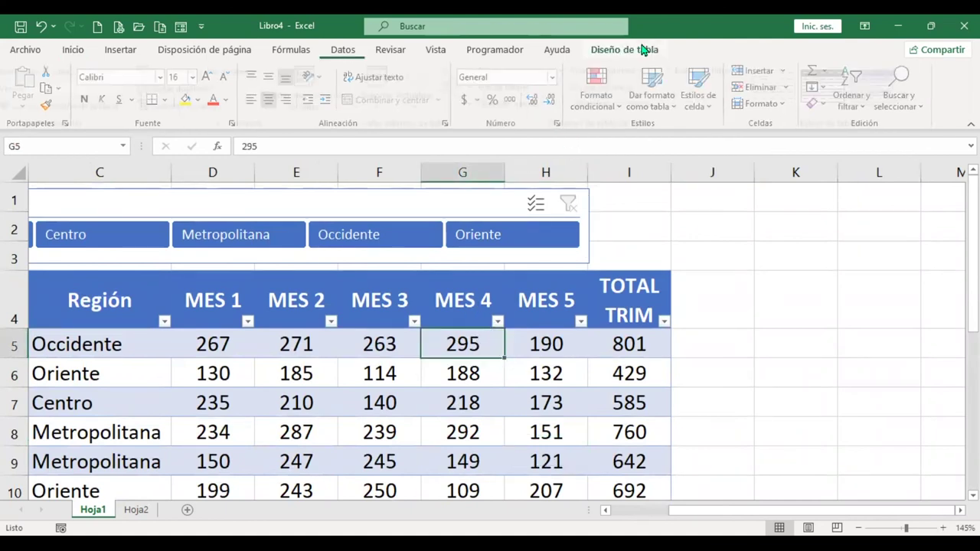
{"action": "left_click", "coordinate": [643, 49]}
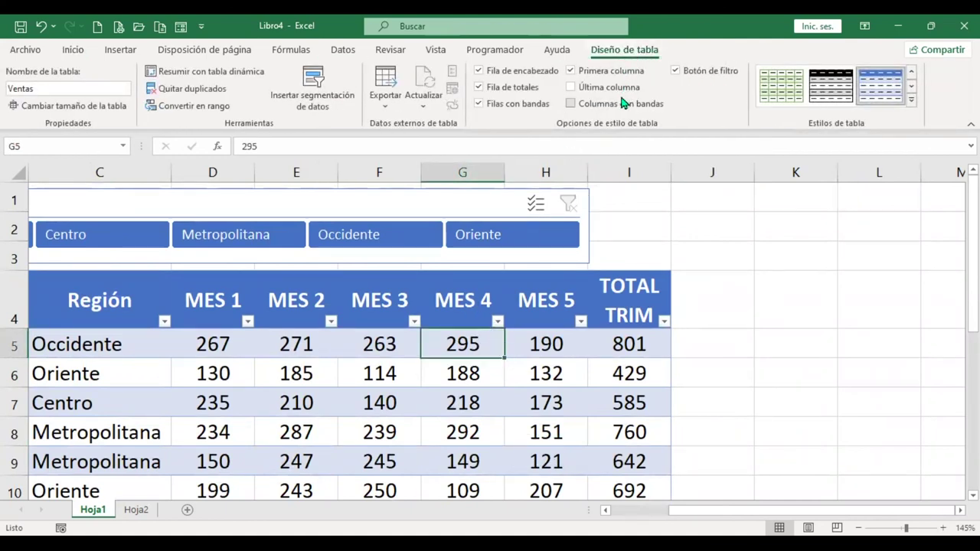
{"action": "left_click", "coordinate": [570, 87]}
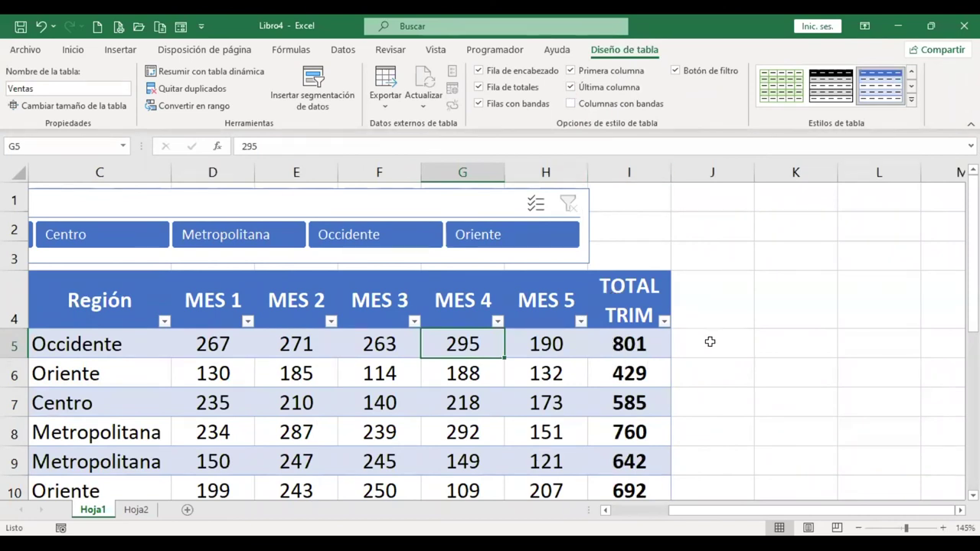
{"action": "left_click", "coordinate": [571, 89]}
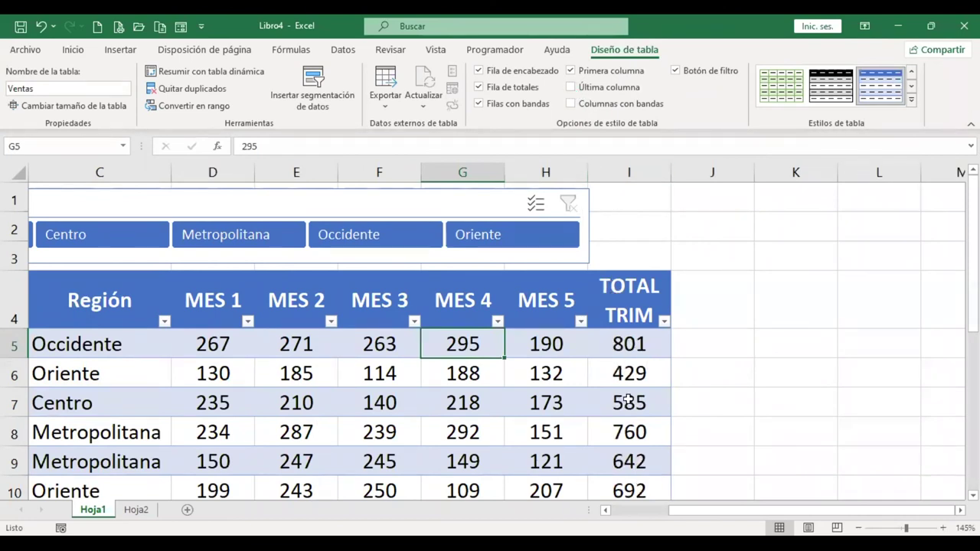
{"action": "left_click", "coordinate": [571, 88]}
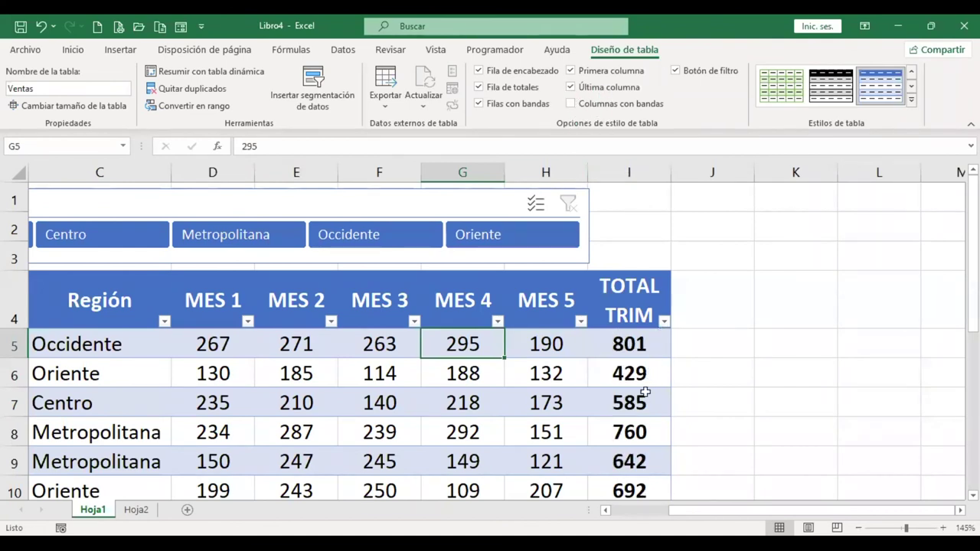
- Select cell F5 in the Ventas table and turn on banded columns
{"action": "key", "text": "ctrl+Home"}
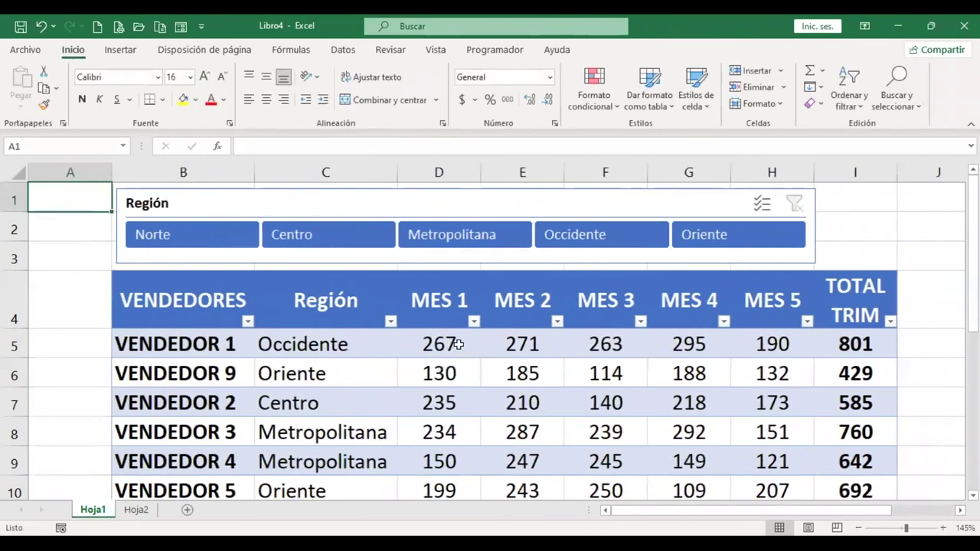
{"action": "left_click", "coordinate": [593, 345]}
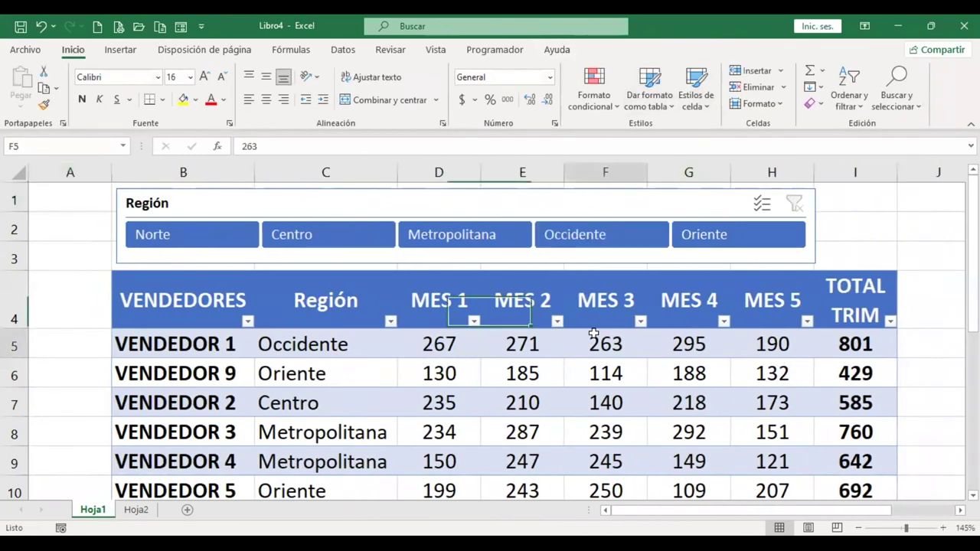
{"action": "left_click", "coordinate": [624, 50]}
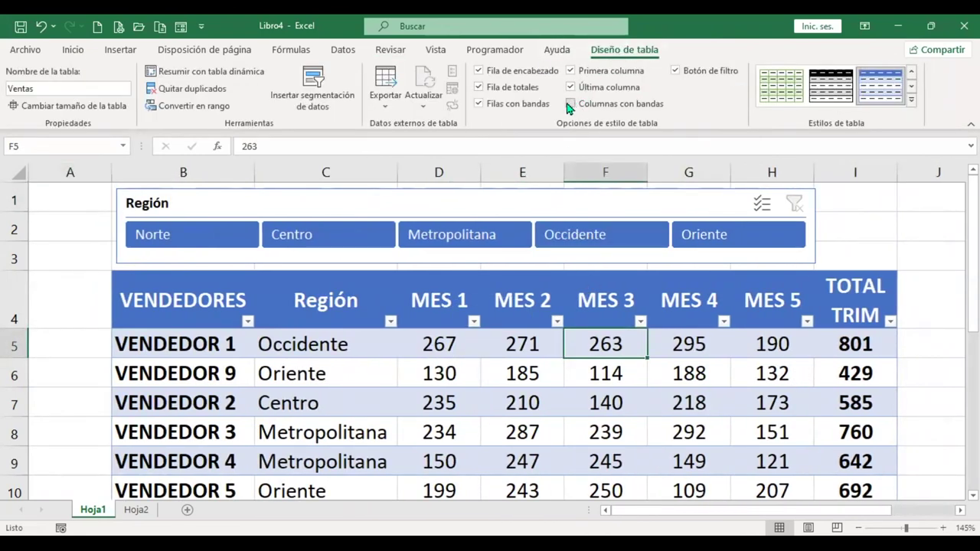
{"action": "left_click", "coordinate": [571, 106]}
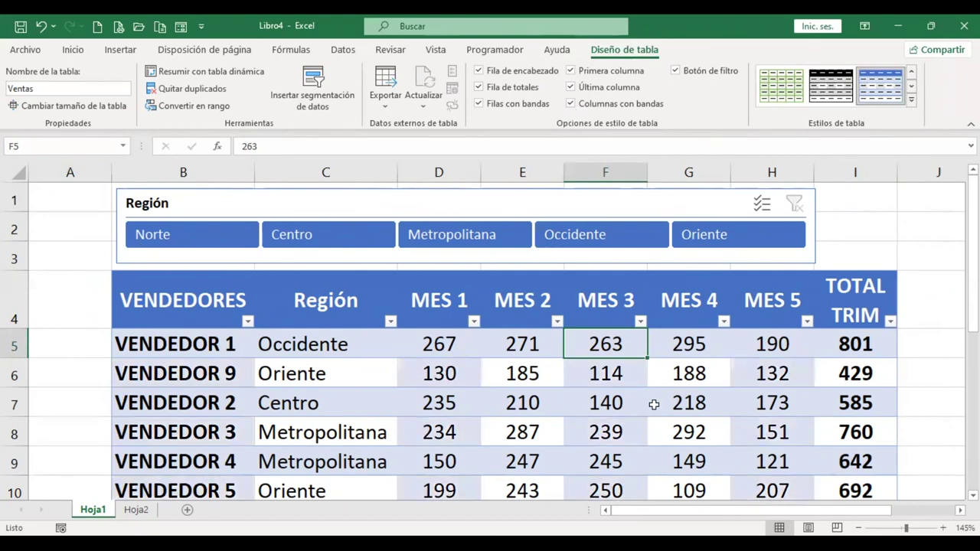
- Turn off the banded rows of the Ventas table so only the column bands apply
{"action": "scroll", "coordinate": [651, 406], "scroll_direction": "down", "scroll_amount": 2}
{"action": "scroll", "coordinate": [651, 405], "scroll_direction": "down", "scroll_amount": 1}
{"action": "scroll", "coordinate": [652, 405], "scroll_direction": "down", "scroll_amount": 2}
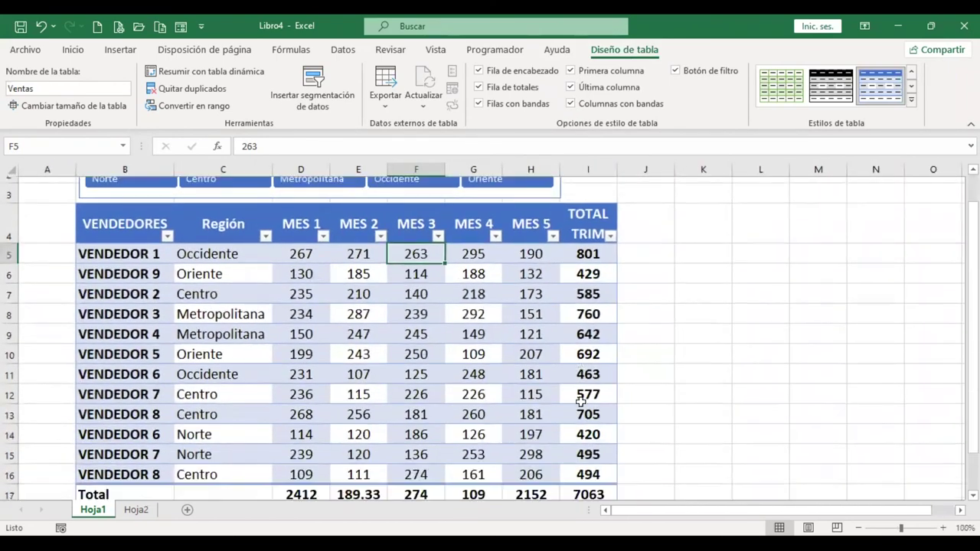
{"action": "scroll", "coordinate": [468, 395], "scroll_direction": "up", "scroll_amount": 1}
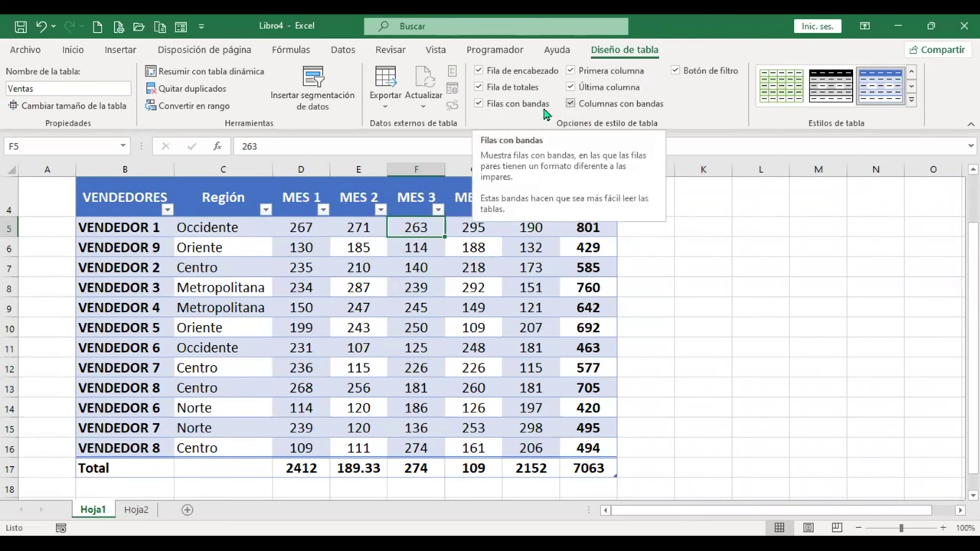
{"action": "left_click", "coordinate": [482, 104]}
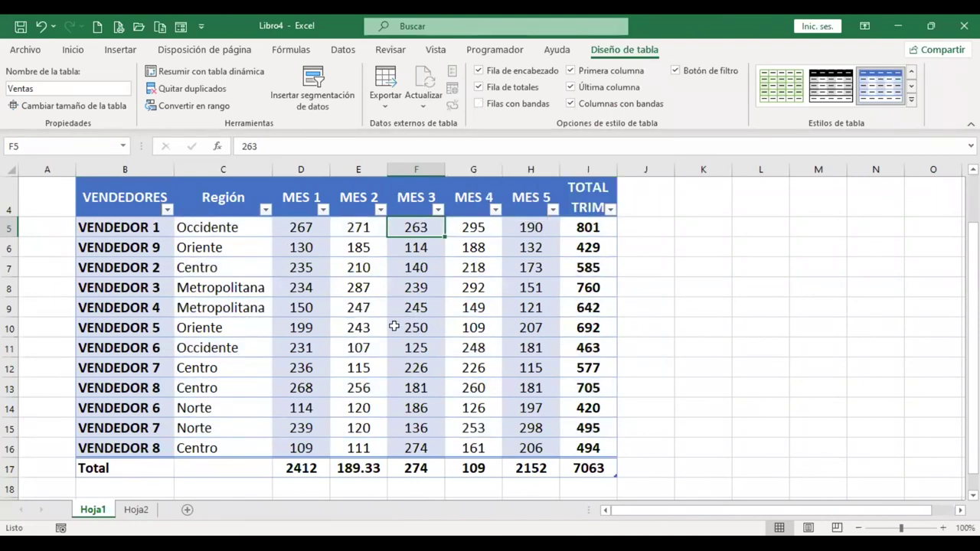
- Compare banded rows with banded columns in the Ventas table, finishing with only the banded columns on
{"action": "left_click", "coordinate": [480, 103]}
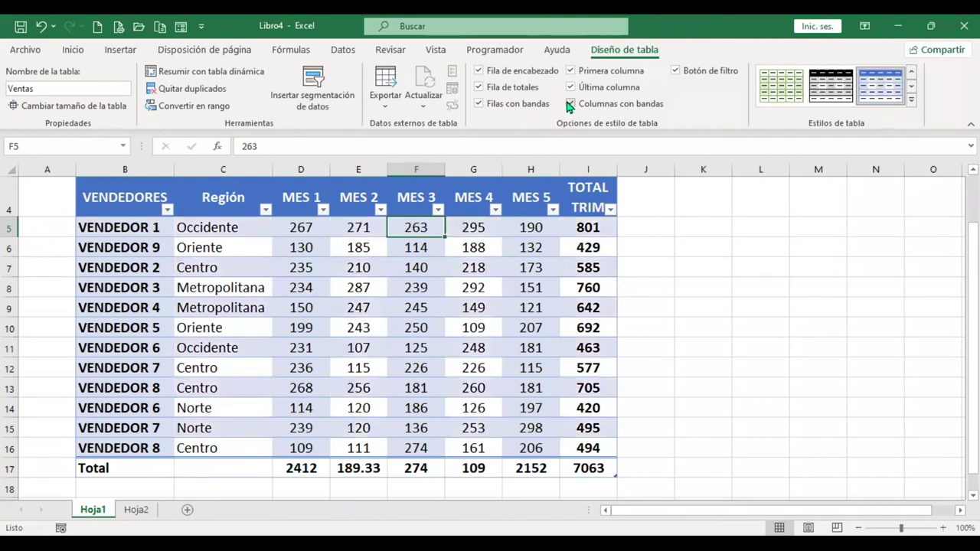
{"action": "left_click", "coordinate": [571, 103]}
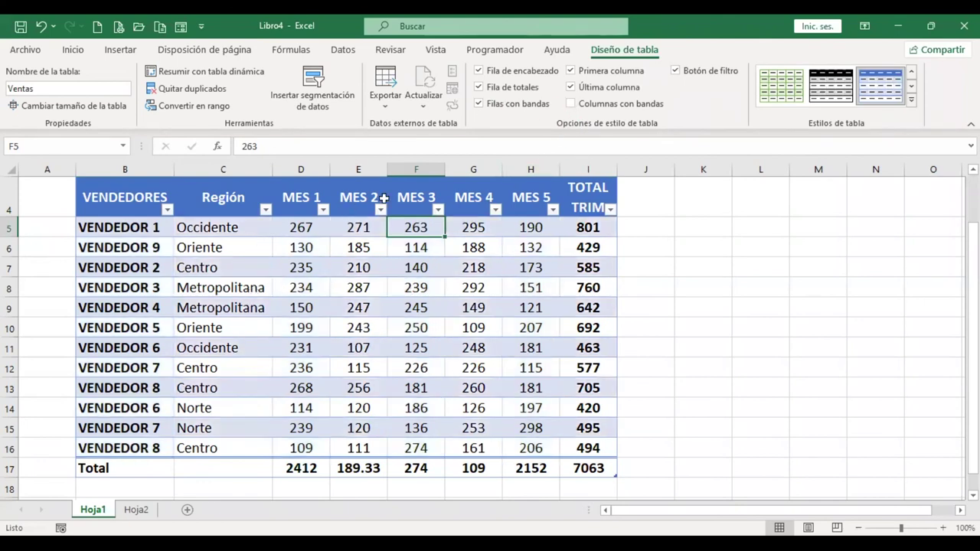
{"action": "left_click", "coordinate": [480, 104]}
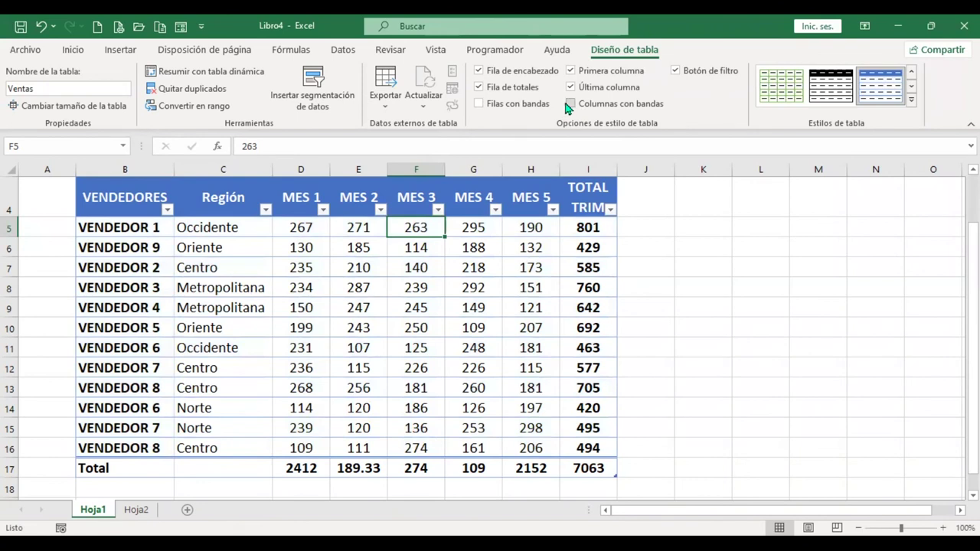
{"action": "left_click", "coordinate": [569, 103]}
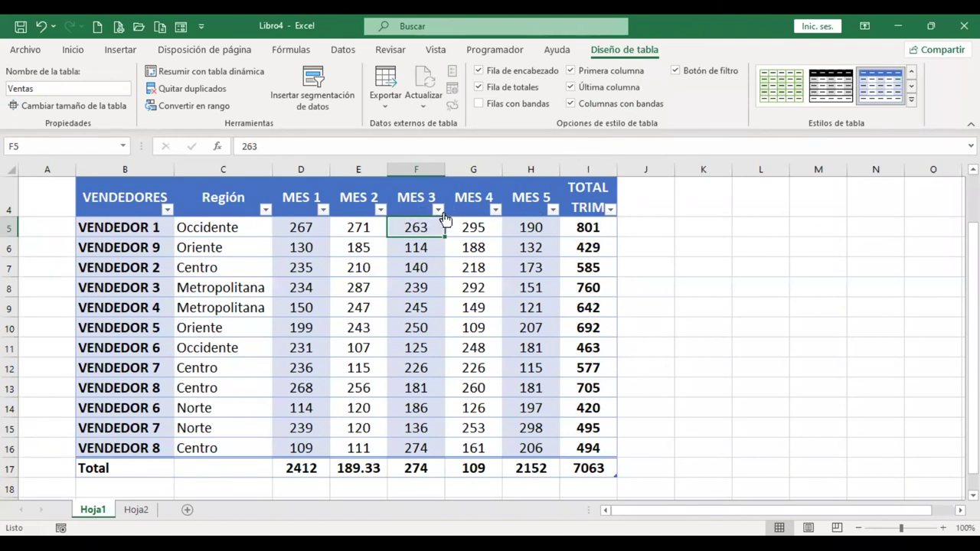
- Turn the header filter buttons of the Ventas table off and on again twice to compare
{"action": "left_click", "coordinate": [675, 71]}
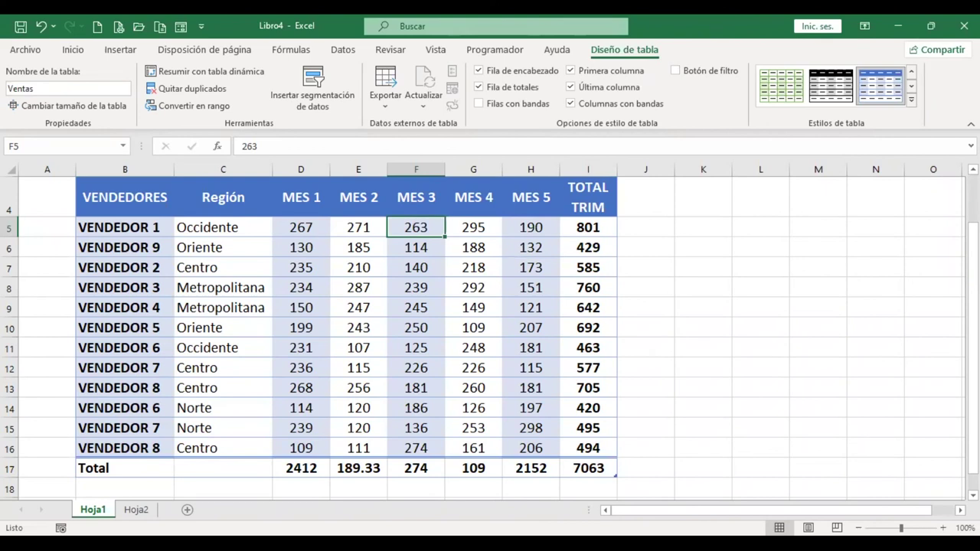
{"action": "left_click", "coordinate": [676, 71]}
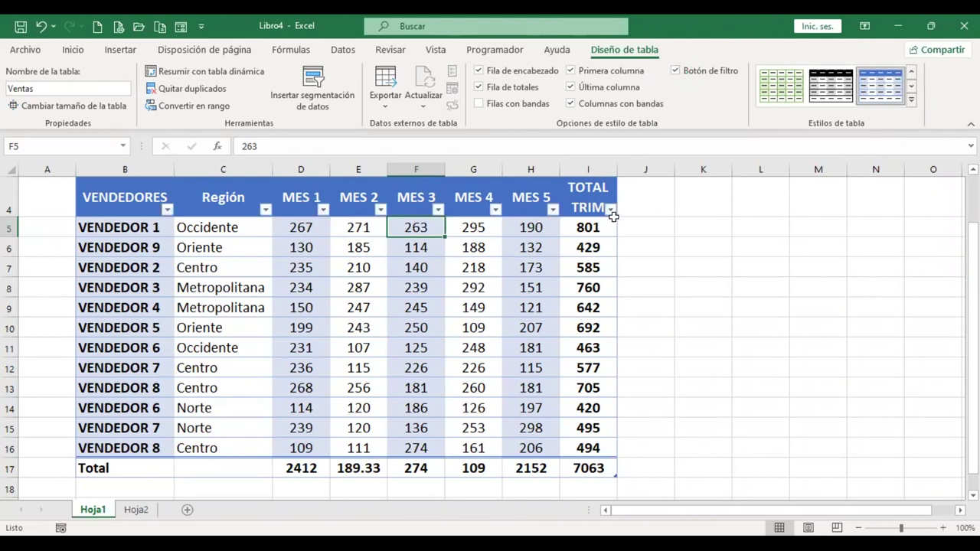
{"action": "left_click", "coordinate": [676, 72]}
{"action": "left_click", "coordinate": [676, 71]}
- Apply the black style from the second row of the Medio table styles to the Ventas table
{"action": "left_click", "coordinate": [913, 102]}
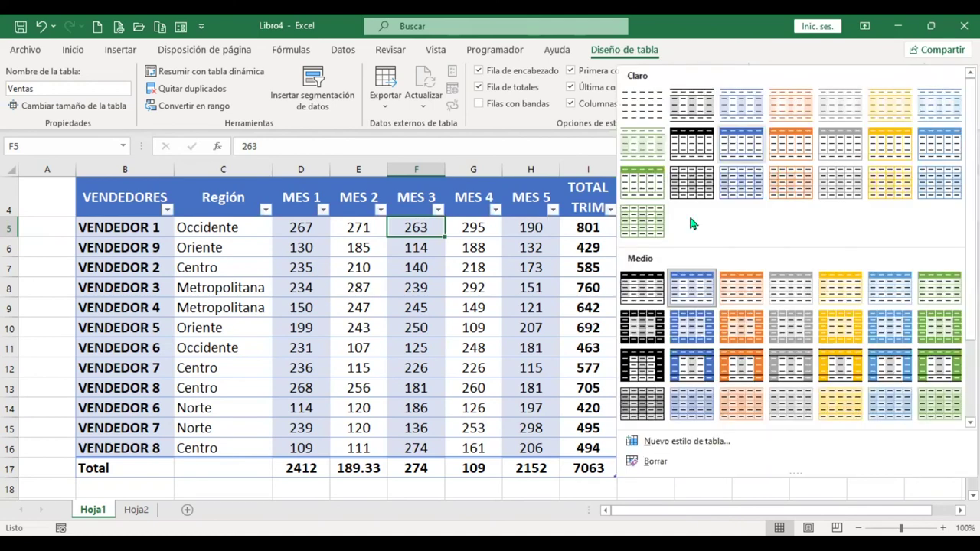
{"action": "scroll", "coordinate": [692, 221], "scroll_direction": "down", "scroll_amount": 3}
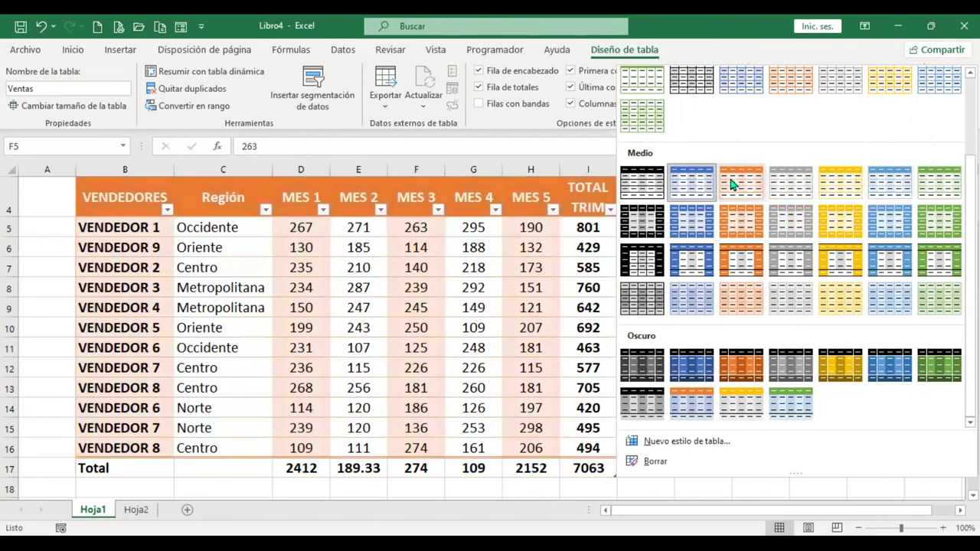
{"action": "left_click", "coordinate": [645, 220]}
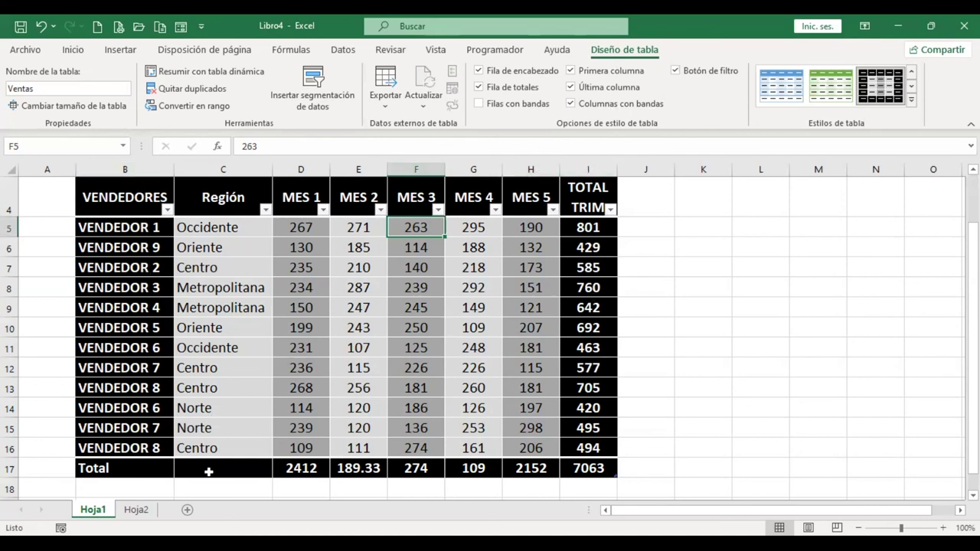
- Apply the style Blanco, Estilo de tabla medio 15 to the Ventas table and deselect the table
{"action": "left_click", "coordinate": [911, 102]}
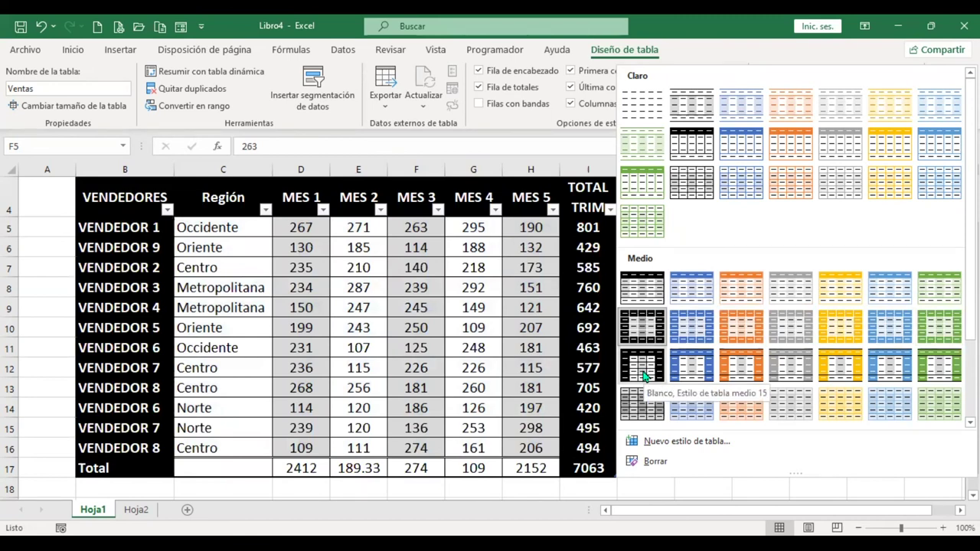
{"action": "left_click", "coordinate": [643, 371]}
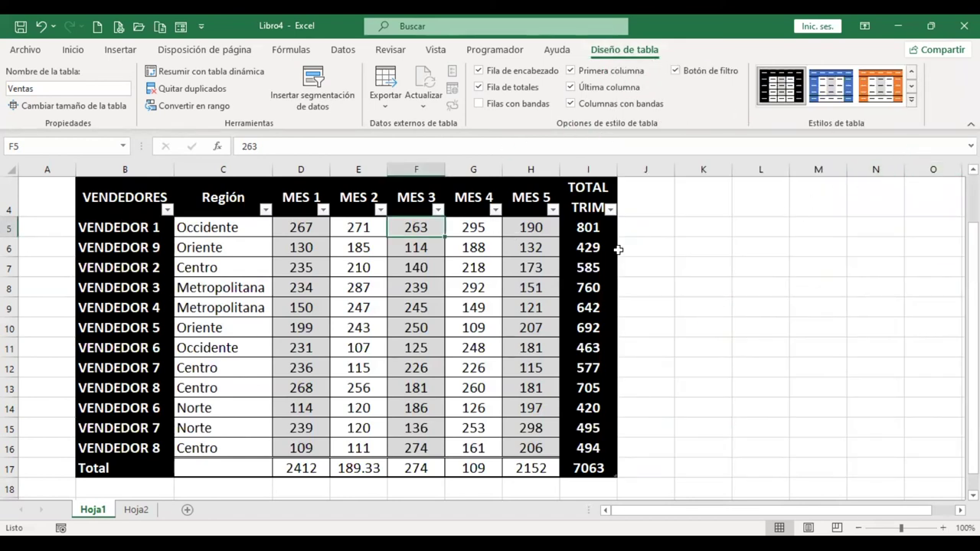
{"action": "left_click", "coordinate": [649, 241]}
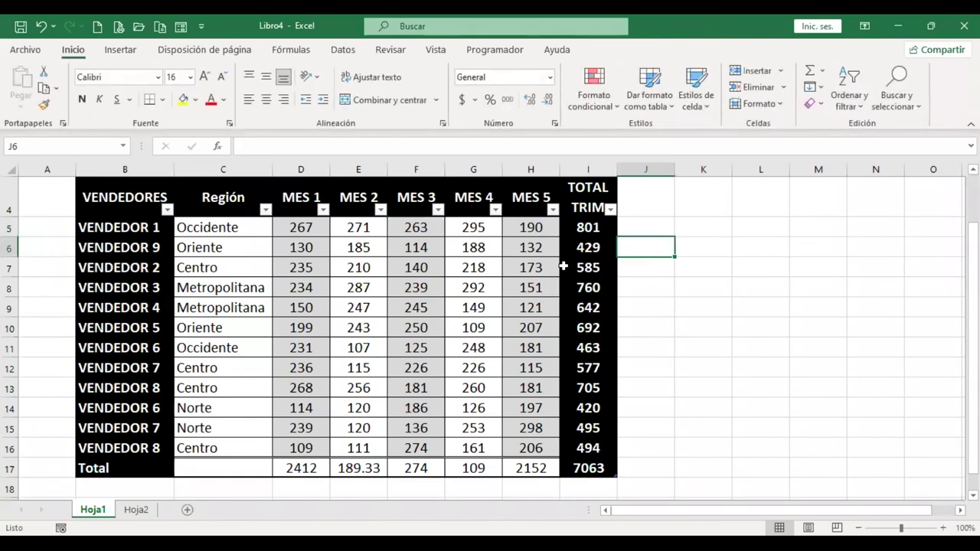
- Select cells inside and outside the Ventas table to examine when the table design options are offered
{"action": "left_click", "coordinate": [591, 365]}
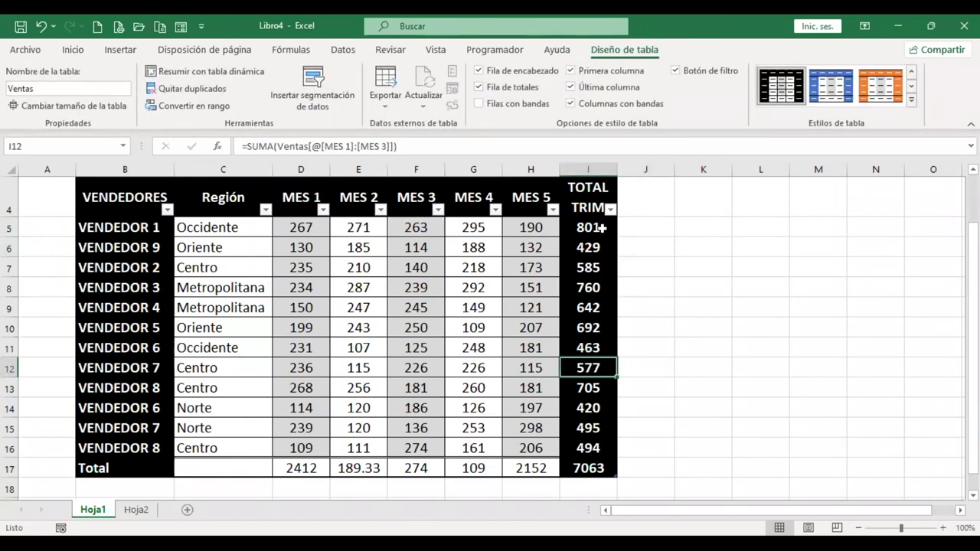
{"action": "scroll", "coordinate": [443, 409], "scroll_direction": "down", "scroll_amount": 2}
{"action": "scroll", "coordinate": [443, 410], "scroll_direction": "up", "scroll_amount": 3}
{"action": "scroll", "coordinate": [442, 409], "scroll_direction": "up", "scroll_amount": 1}
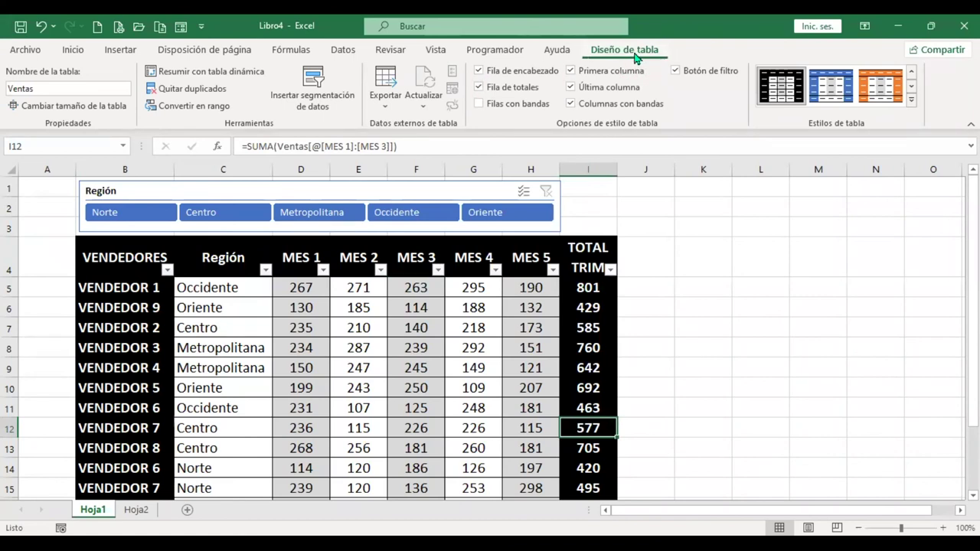
{"action": "left_click", "coordinate": [708, 265]}
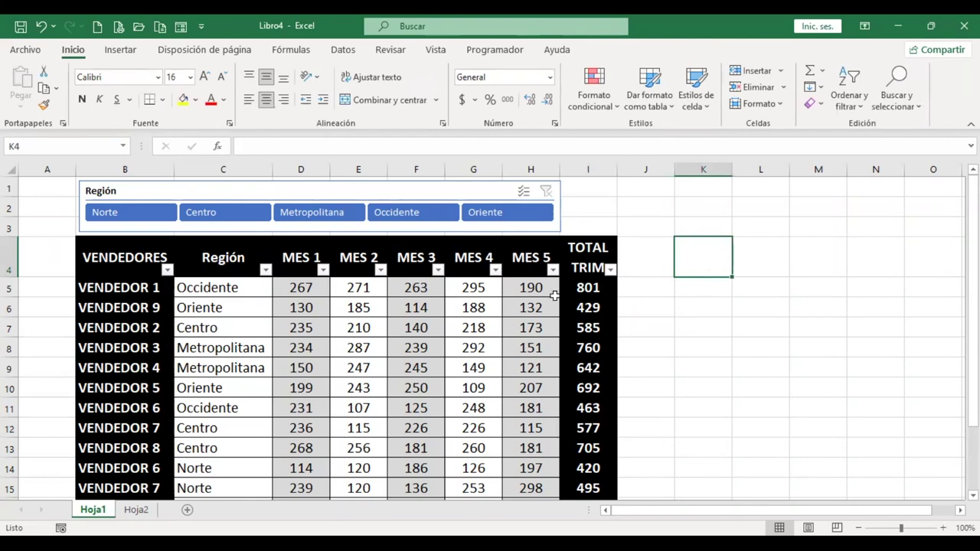
{"action": "left_click", "coordinate": [528, 307]}
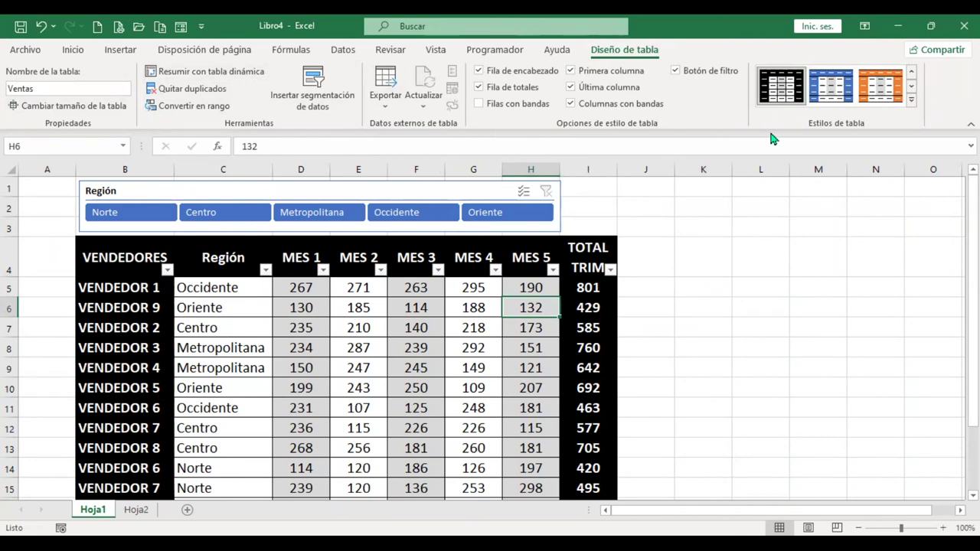
{"action": "left_click", "coordinate": [712, 256]}
{"action": "left_click", "coordinate": [531, 307]}
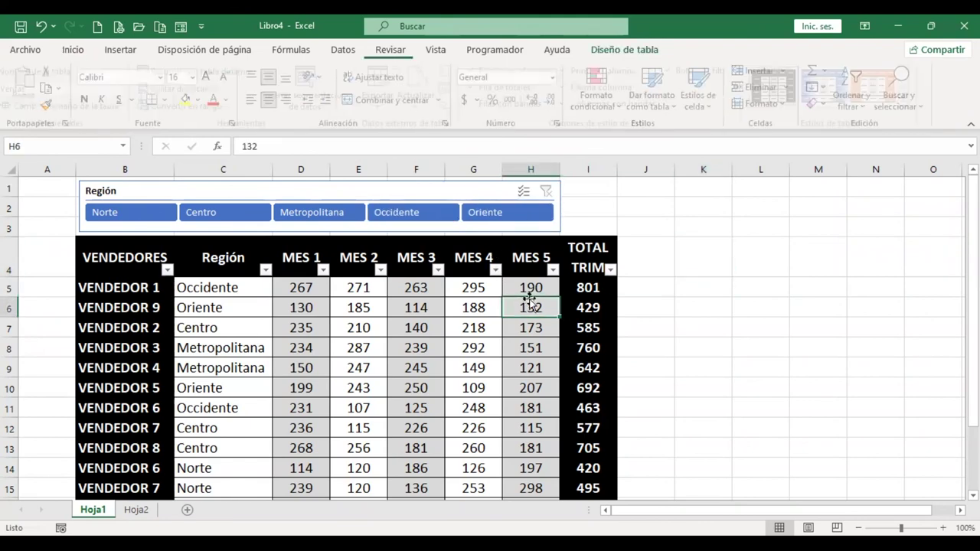
{"action": "left_click", "coordinate": [305, 347]}
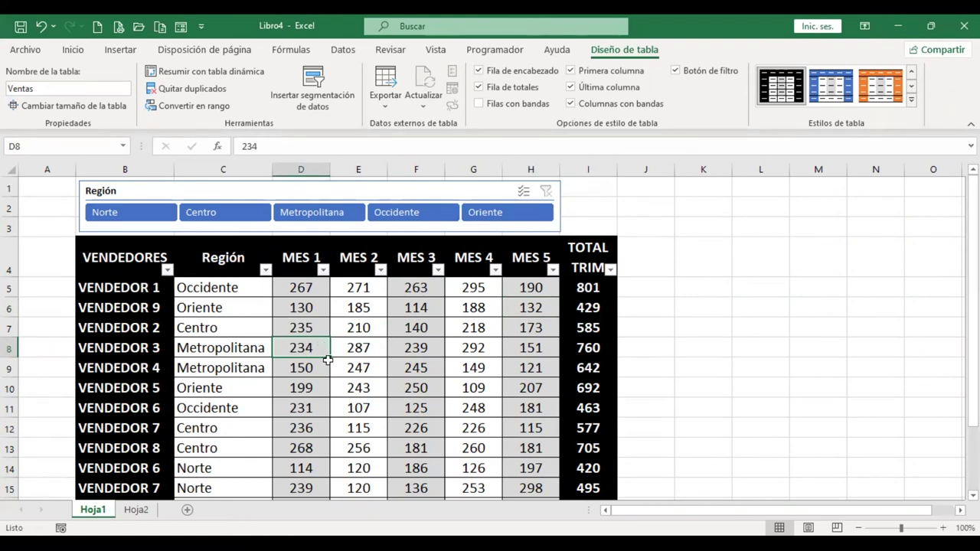